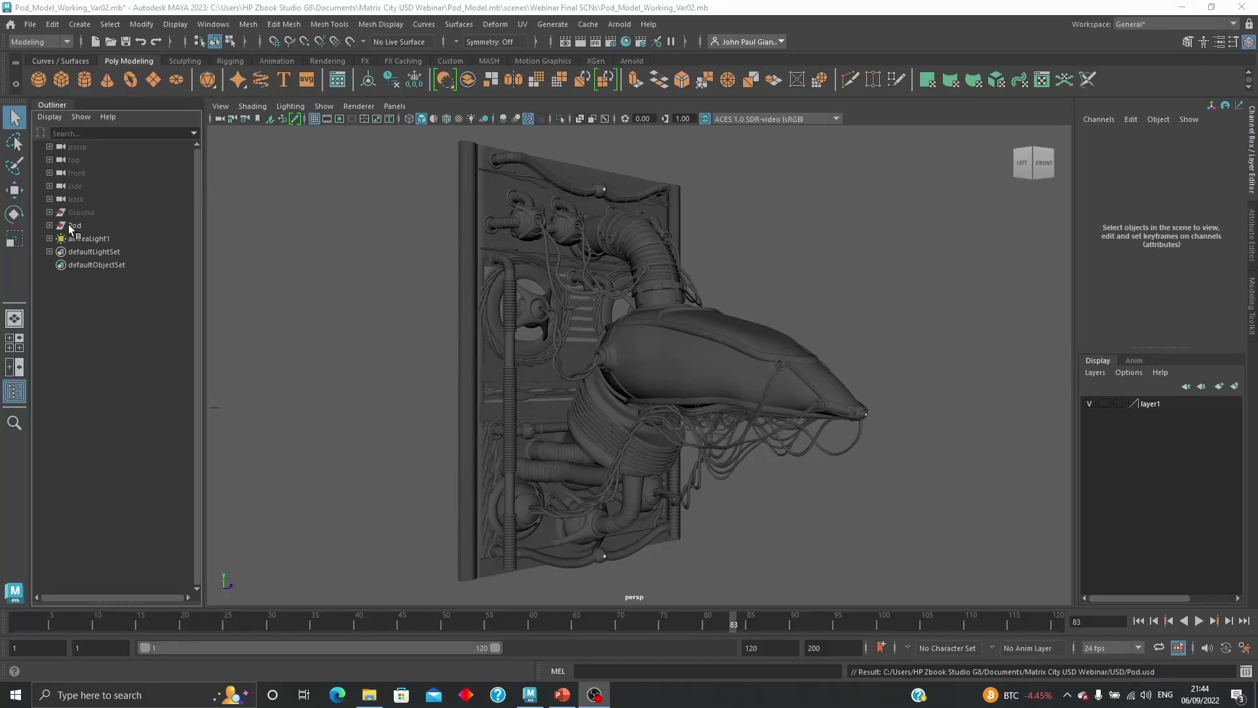
- Select the Pod group and open its Export Selection options with USD Export as the file type
left_click(74, 226)
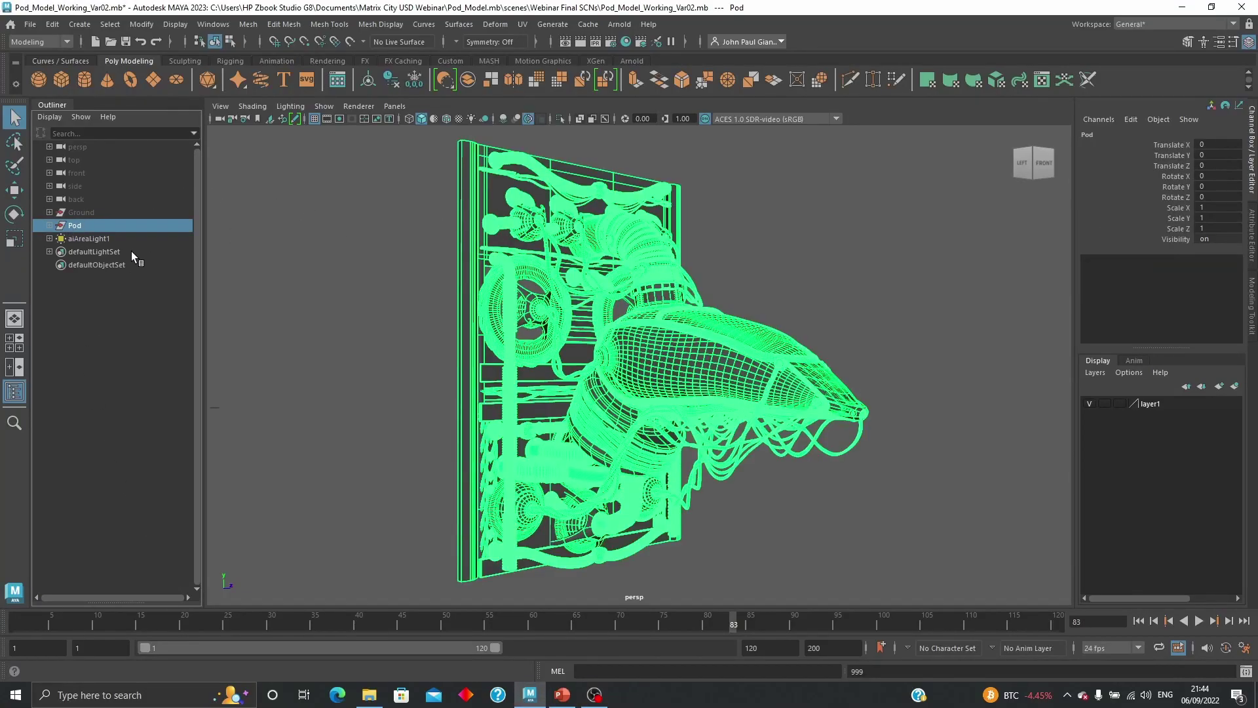
left_click(30, 24)
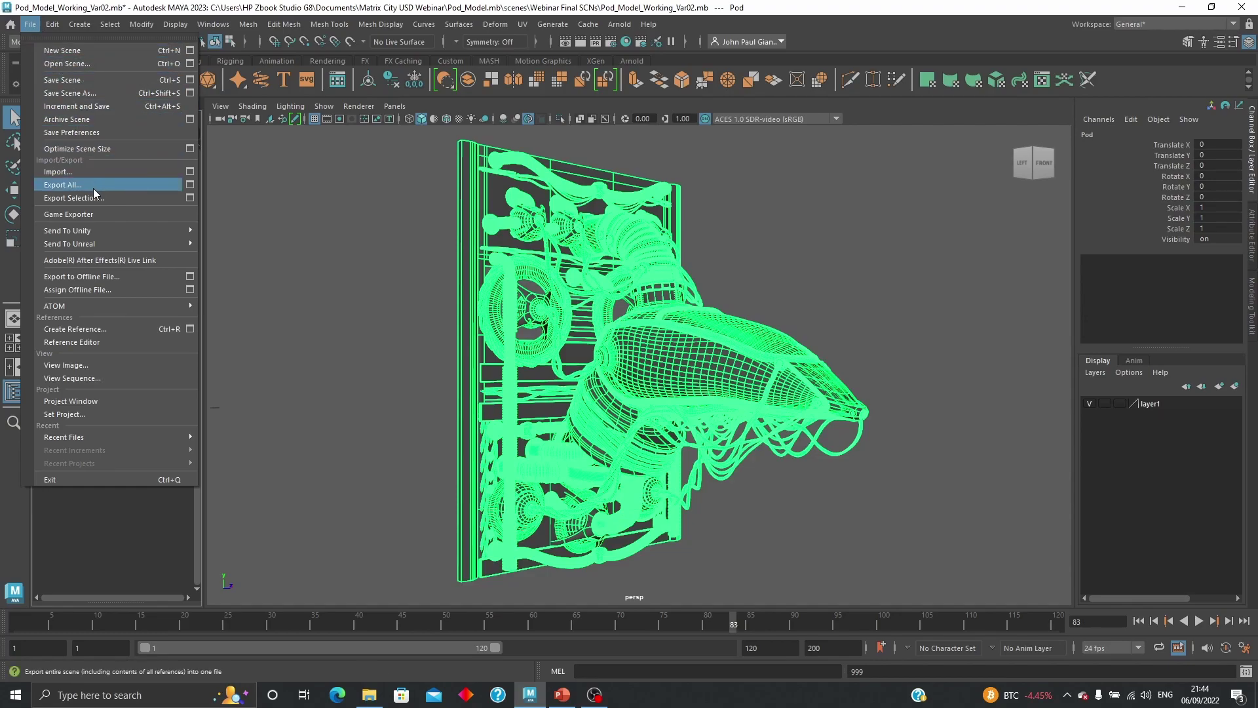
left_click(189, 198)
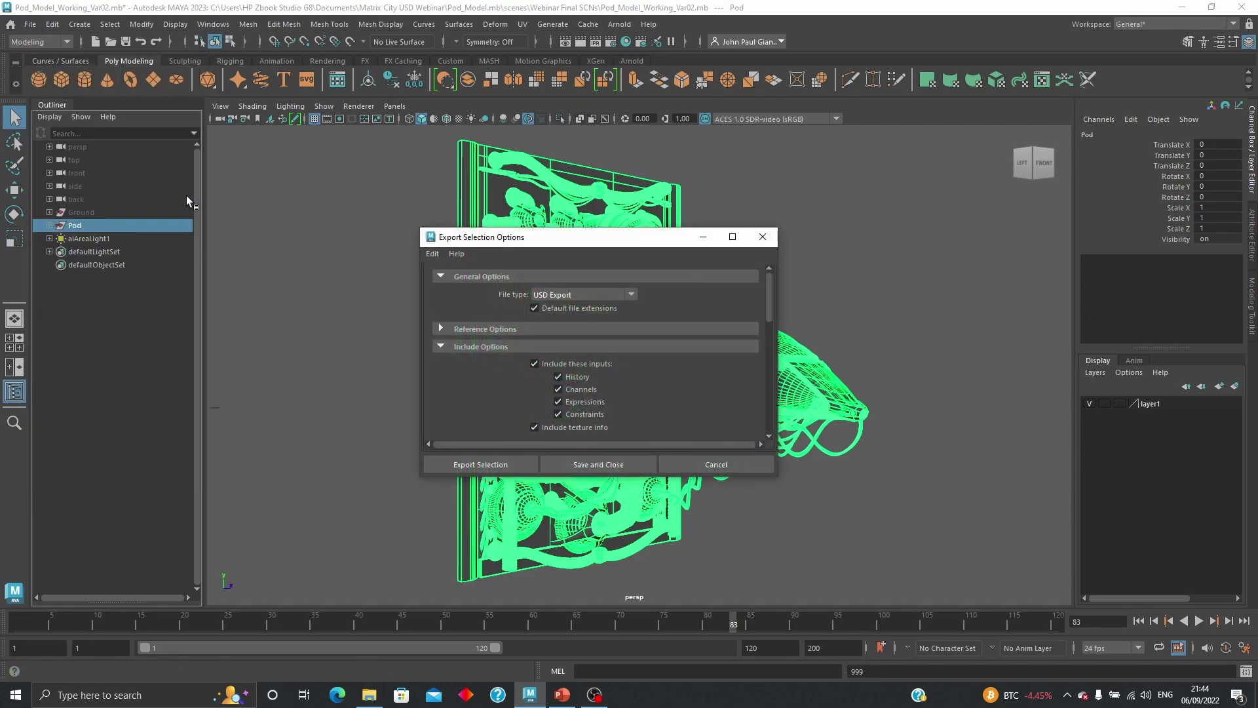
left_click(590, 295)
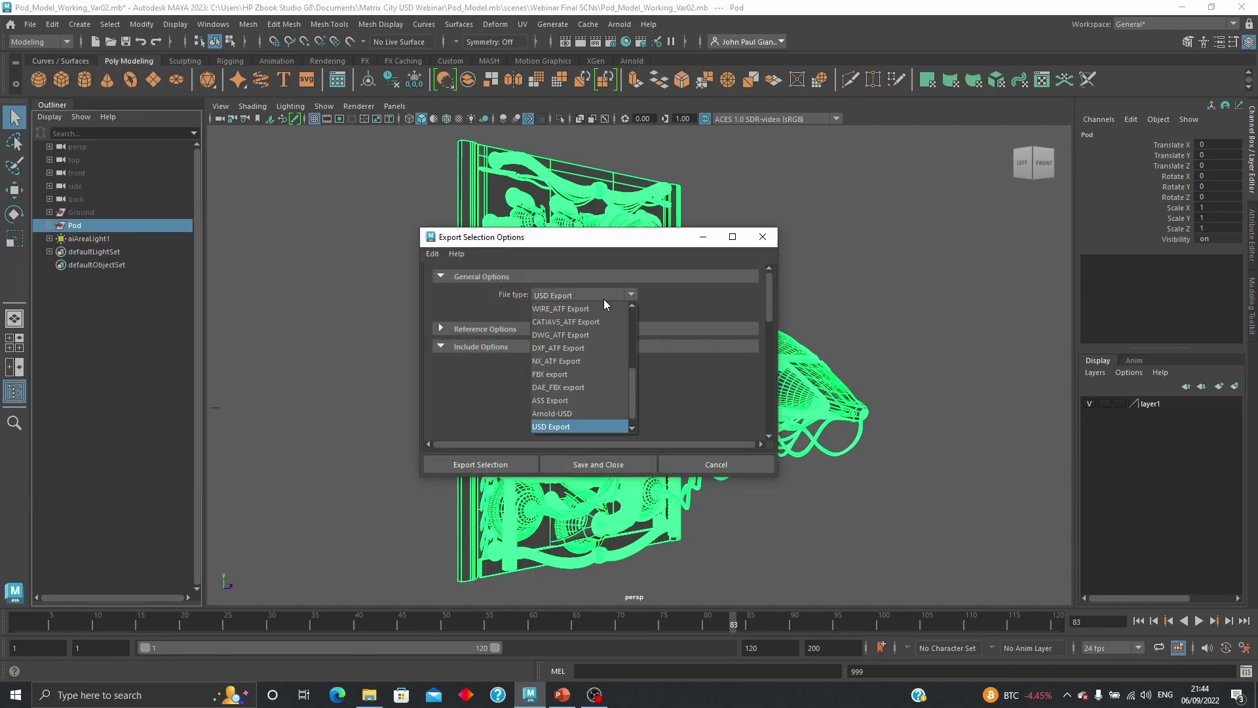
left_click(590, 425)
- Set the USD export's plug-in configuration to Arnold and its .usd file format to Binary
left_click_drag(768, 296, 772, 308)
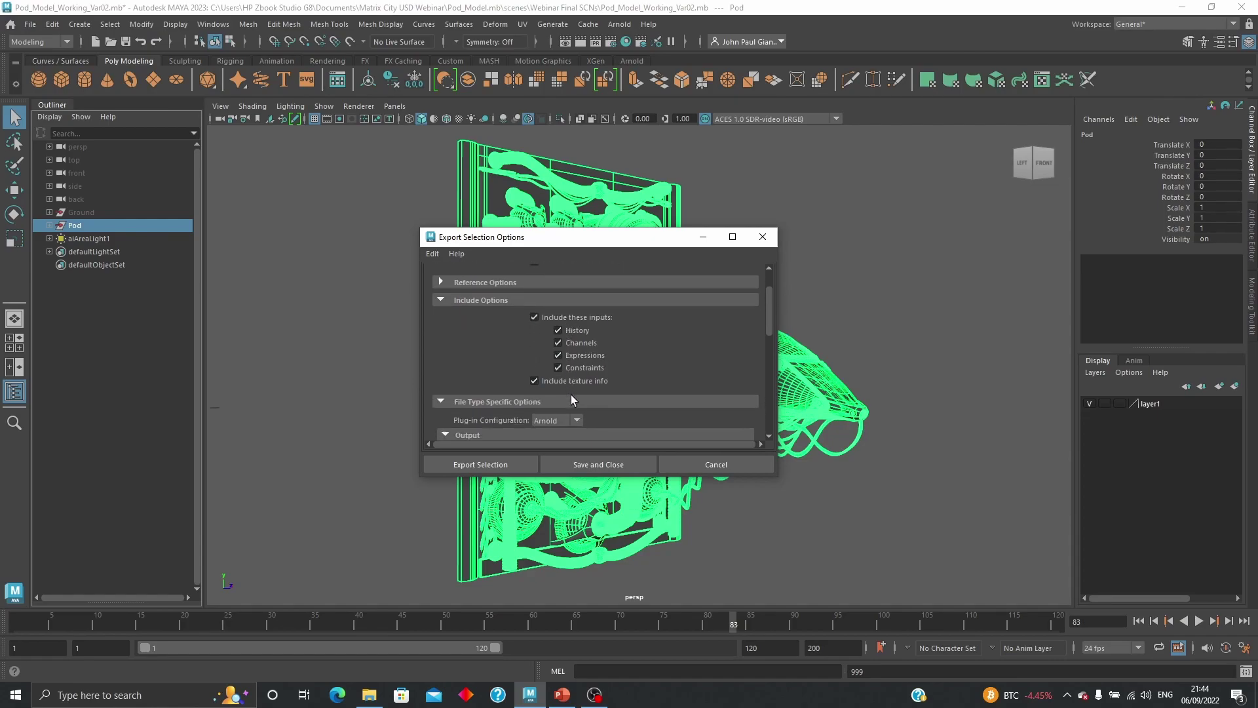
left_click_drag(769, 308, 771, 330)
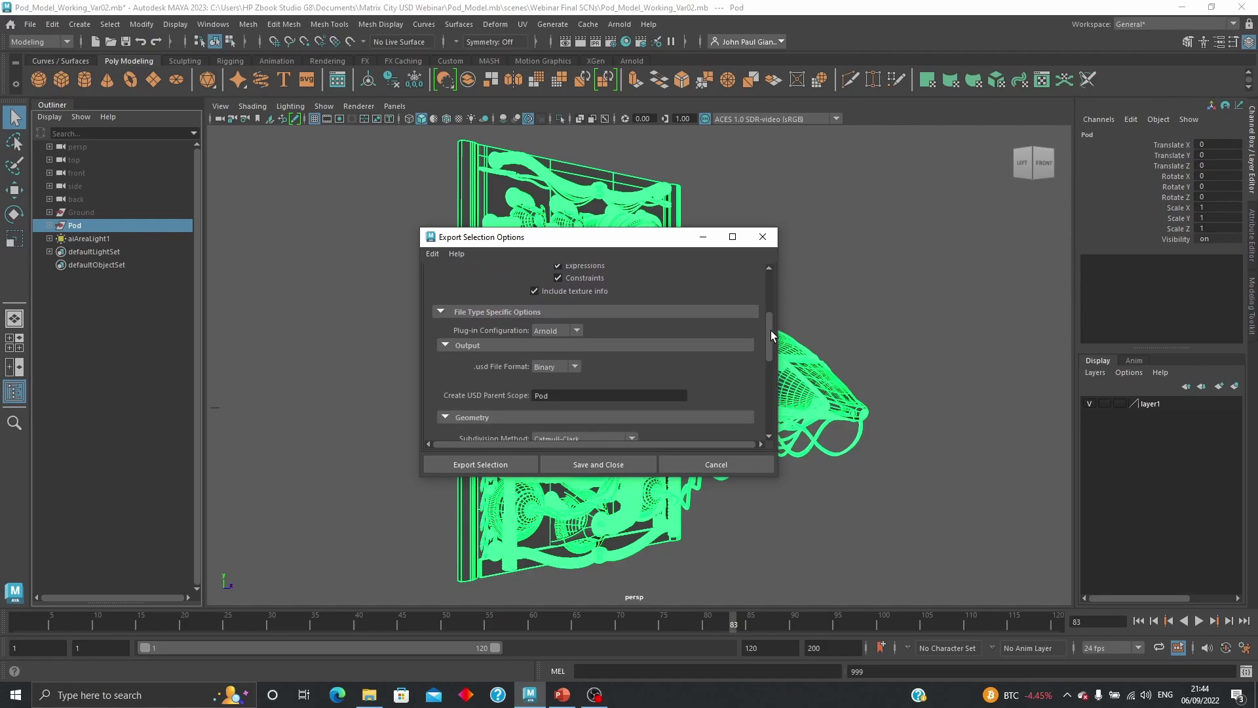
left_click(557, 331)
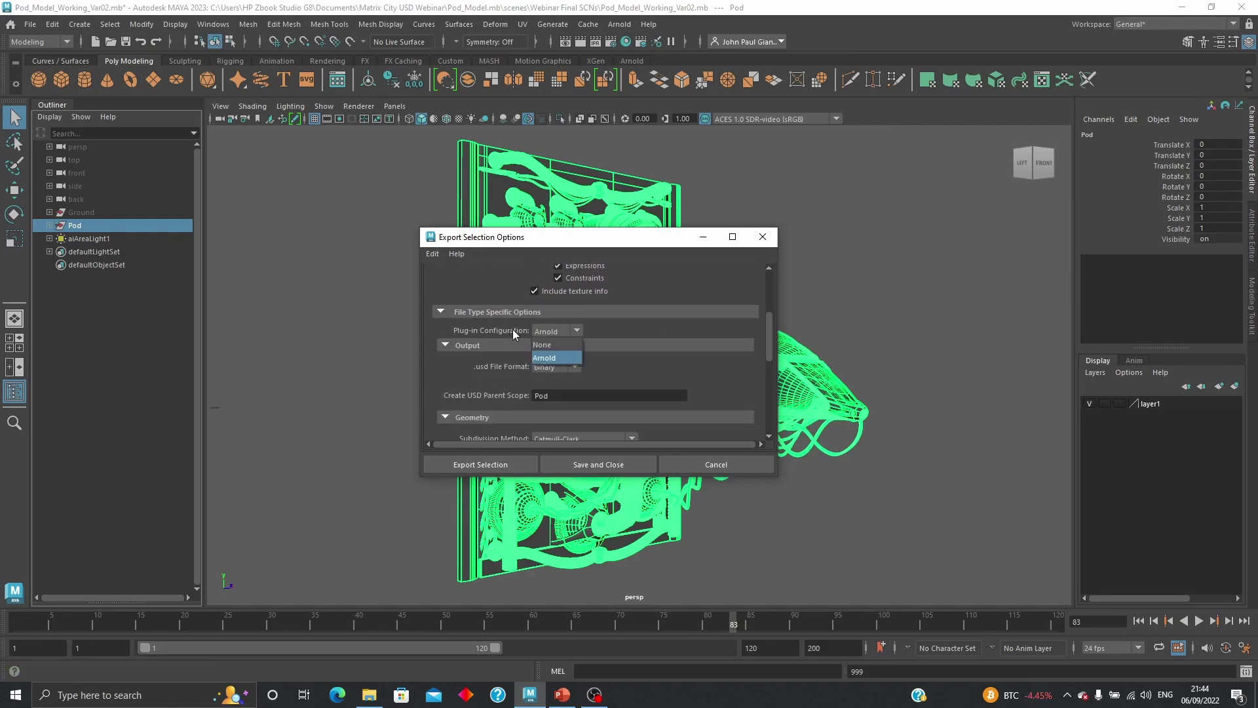
left_click(557, 357)
left_click(562, 367)
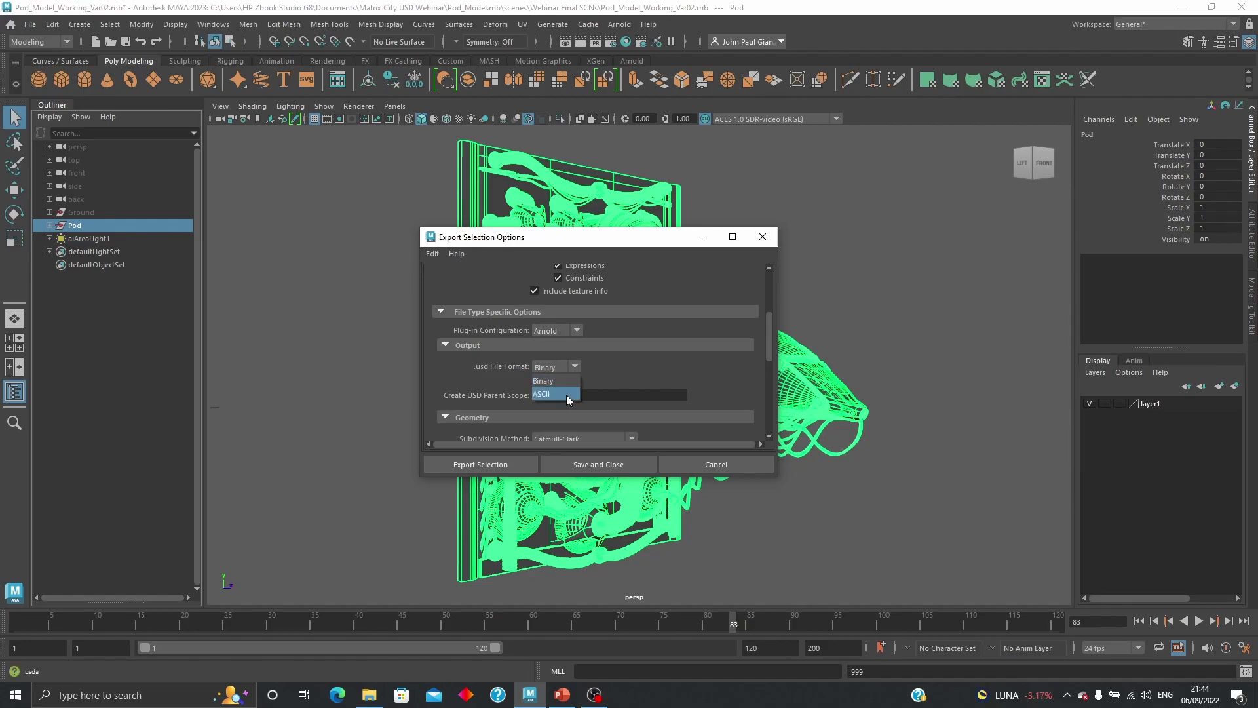
left_click(543, 381)
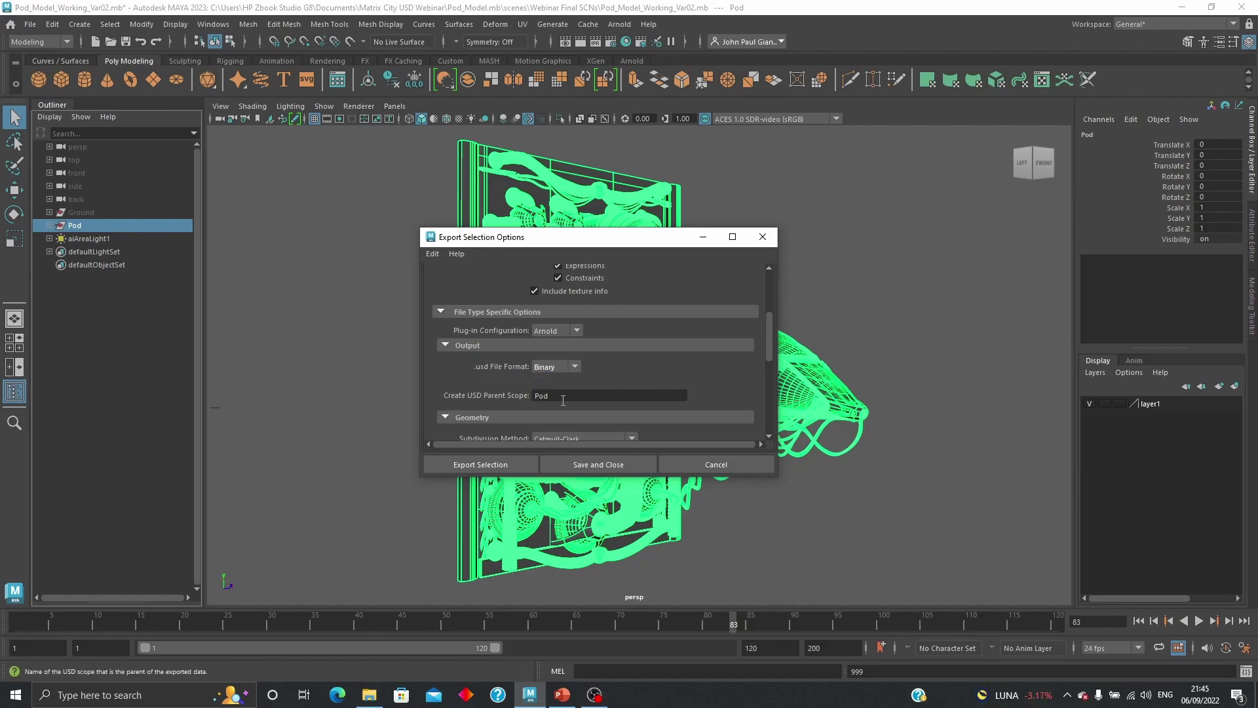
- Set the USD parent scope of the export to Pod
left_click(572, 395)
type("Pod")
left_click_drag(551, 395, 513, 396)
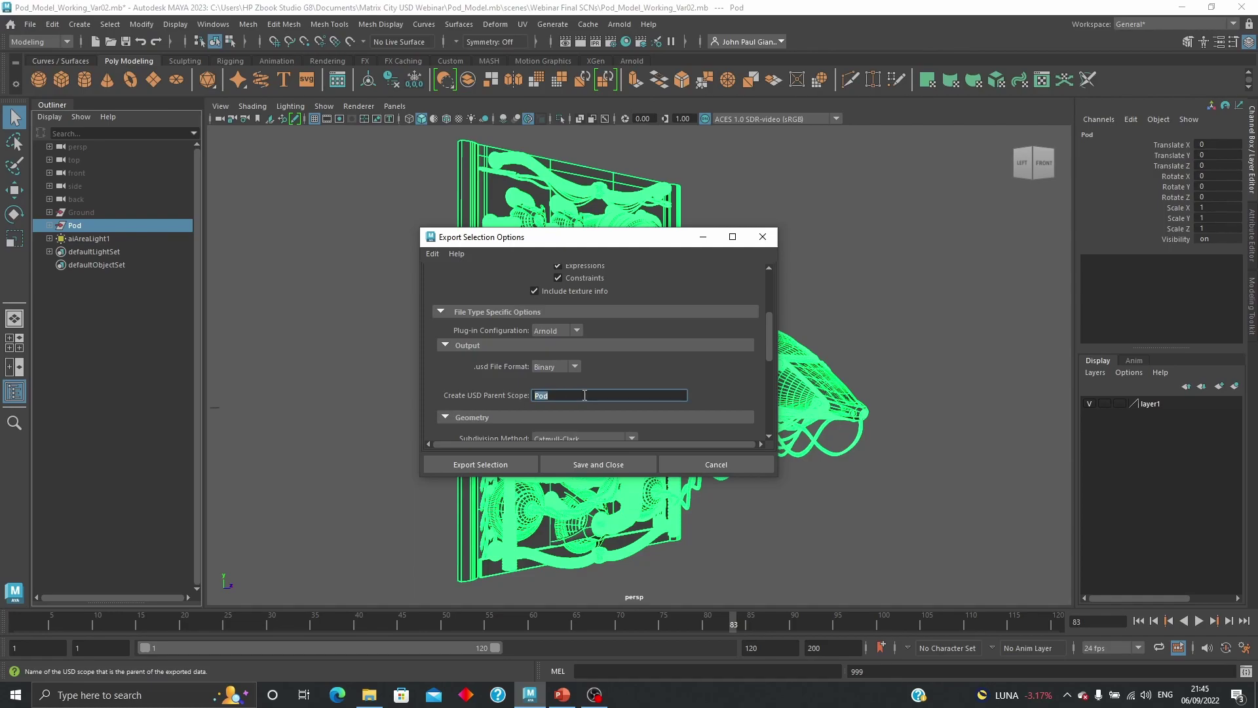
- Set the geometry export to Catmull-Clark subdivision, with None for both skeletons and skin clusters
left_click_drag(770, 323, 772, 360)
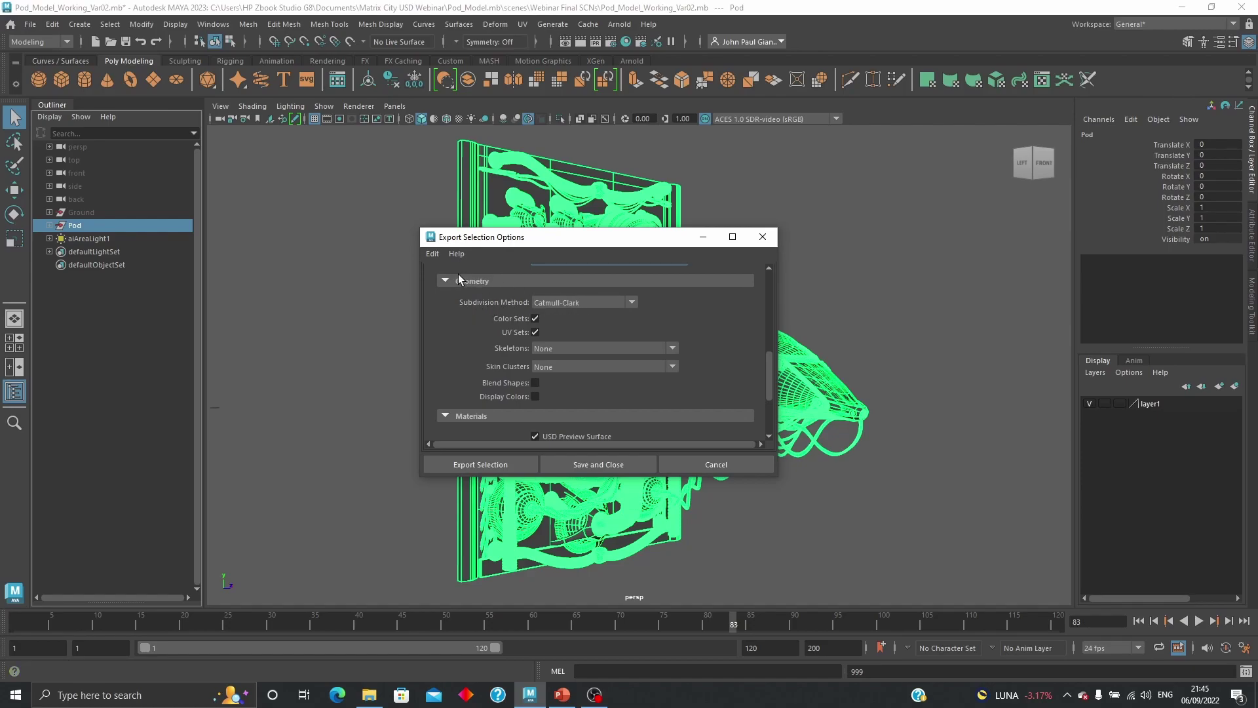
left_click(597, 304)
left_click(598, 305)
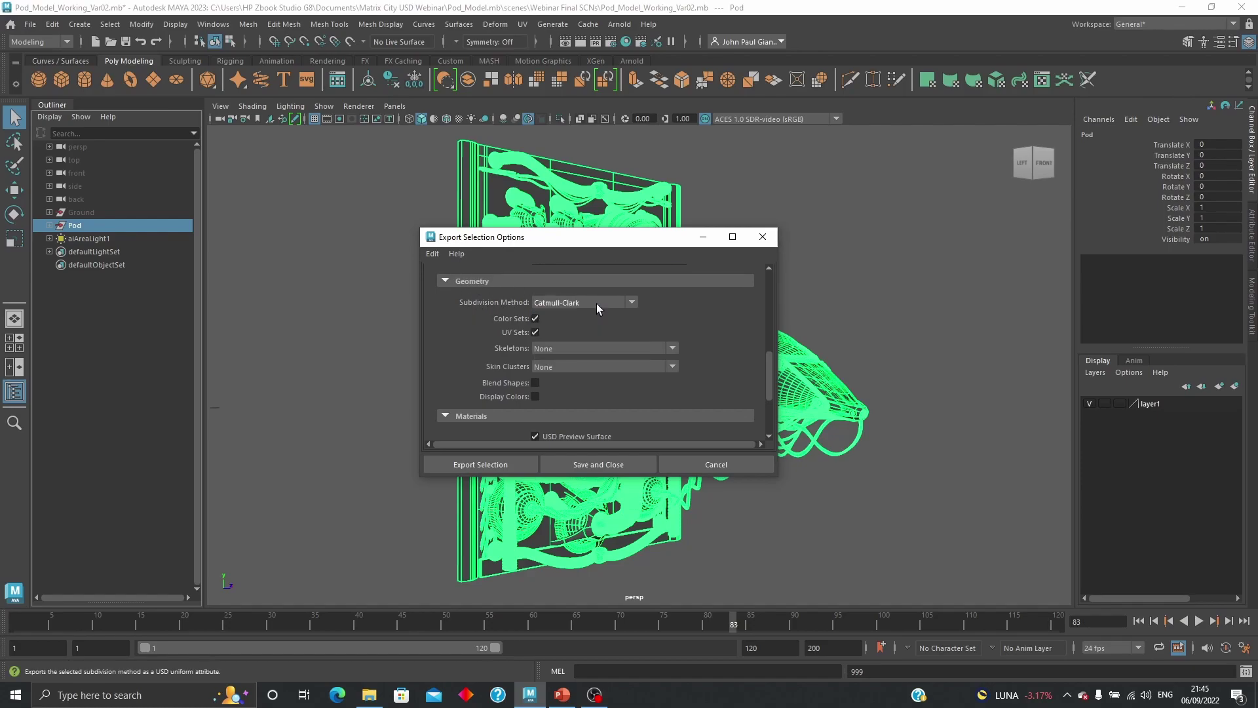
left_click(576, 349)
left_click(577, 354)
left_click(556, 368)
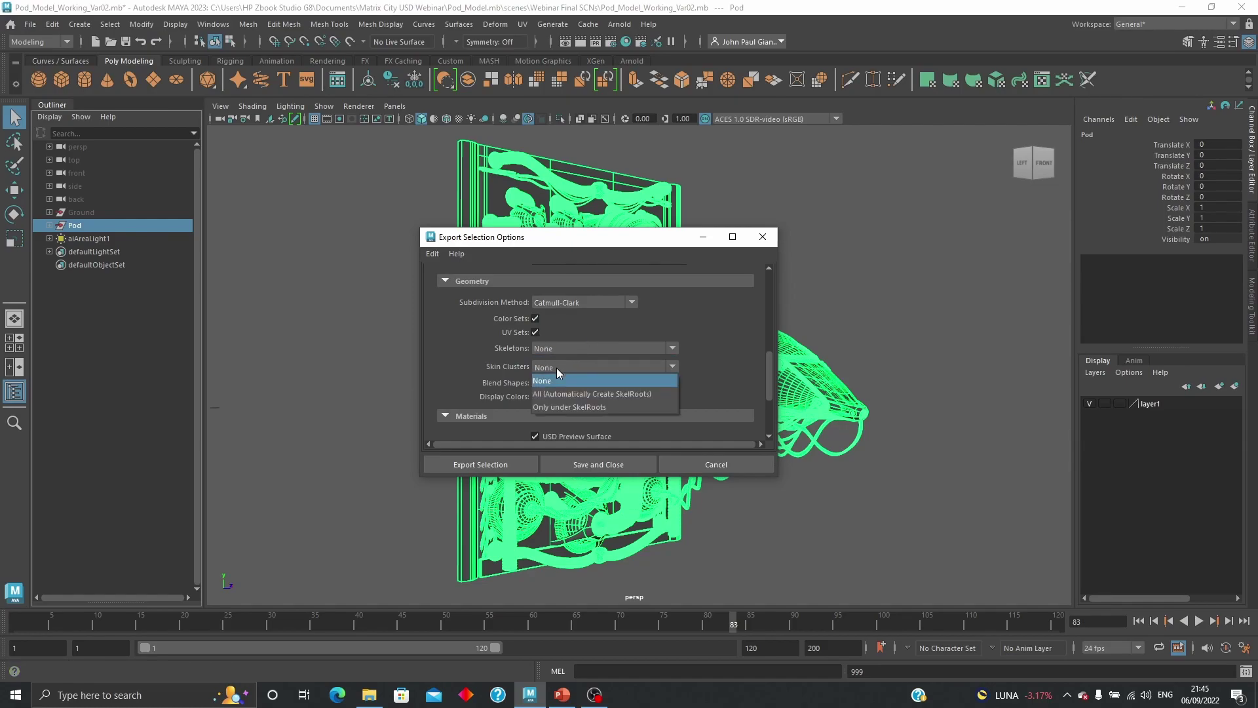
left_click(696, 368)
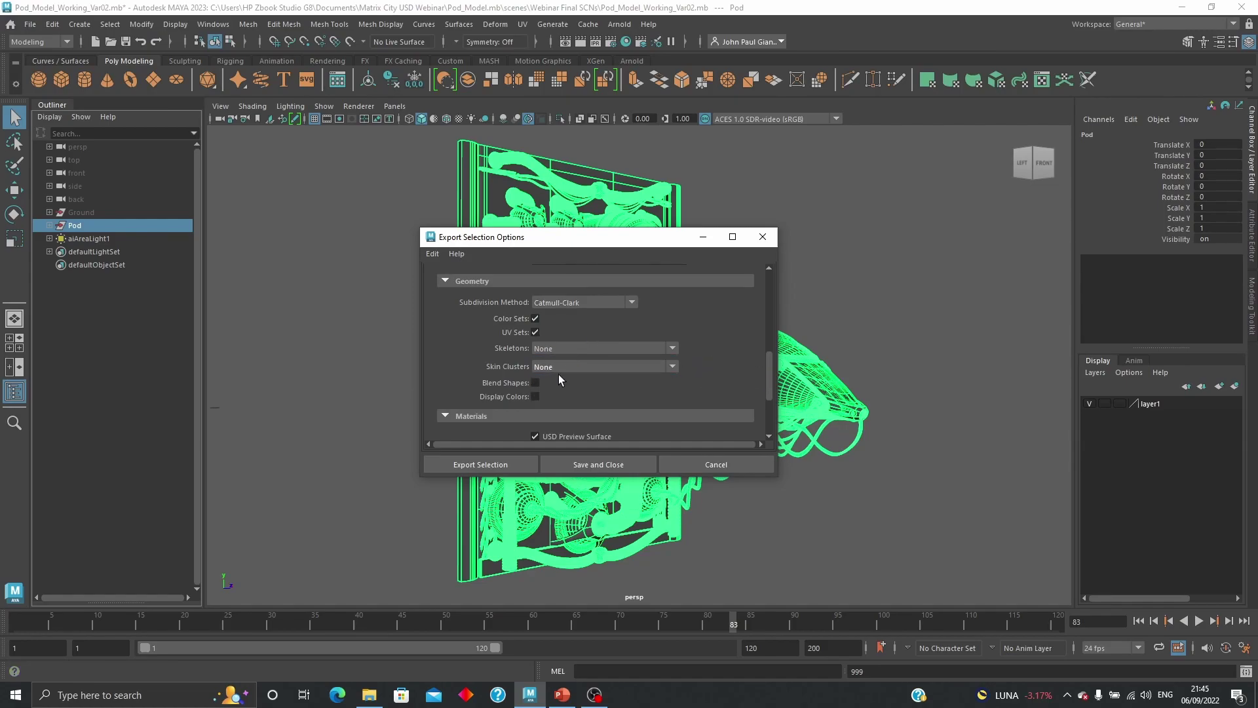
- Review the materials and advanced export options, and export the selection as Pod.usd in the Matrix City USD Webinar USD folder
left_click_drag(769, 379, 761, 408)
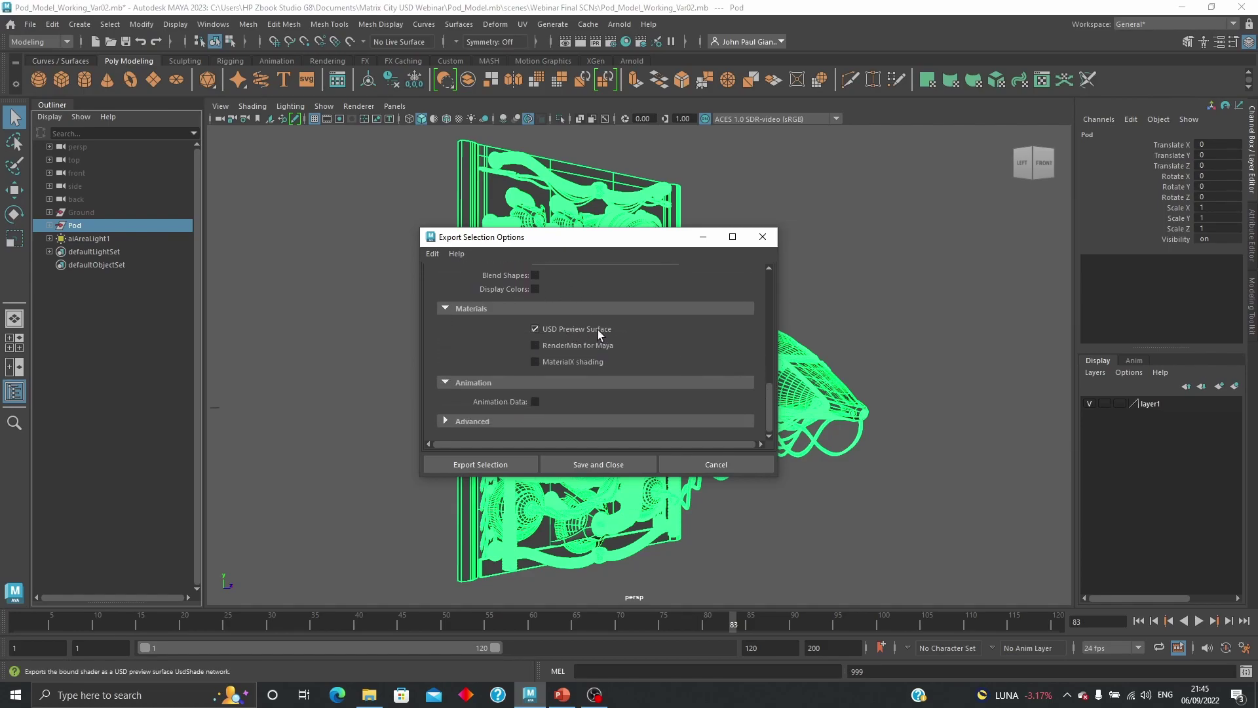
left_click(566, 362)
left_click(524, 421)
scroll(708, 401, "down", 3)
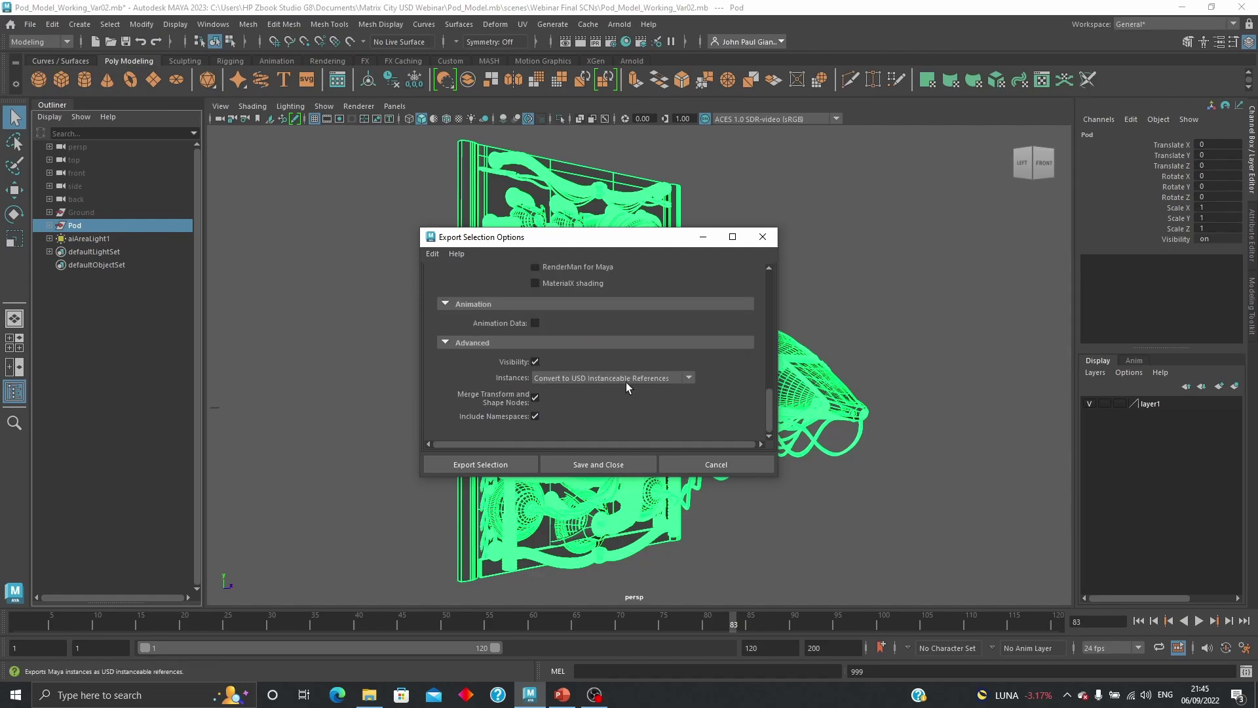
left_click(502, 465)
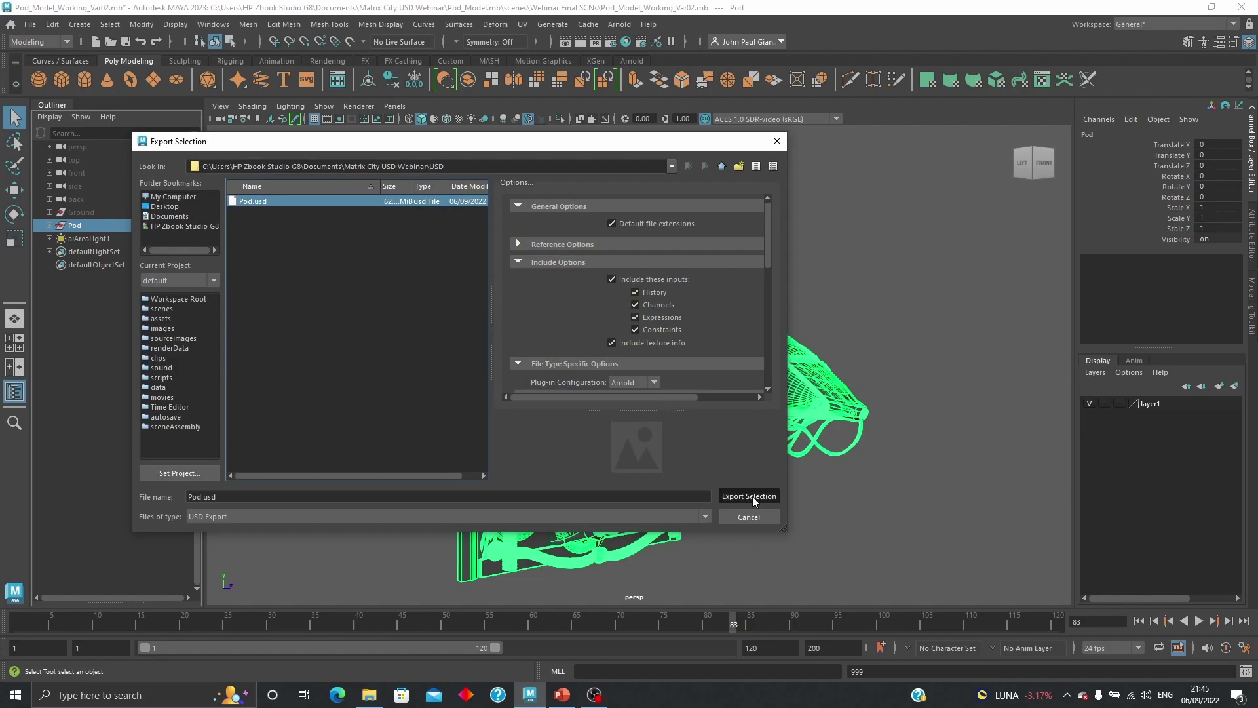
left_click(749, 496)
left_click(445, 359)
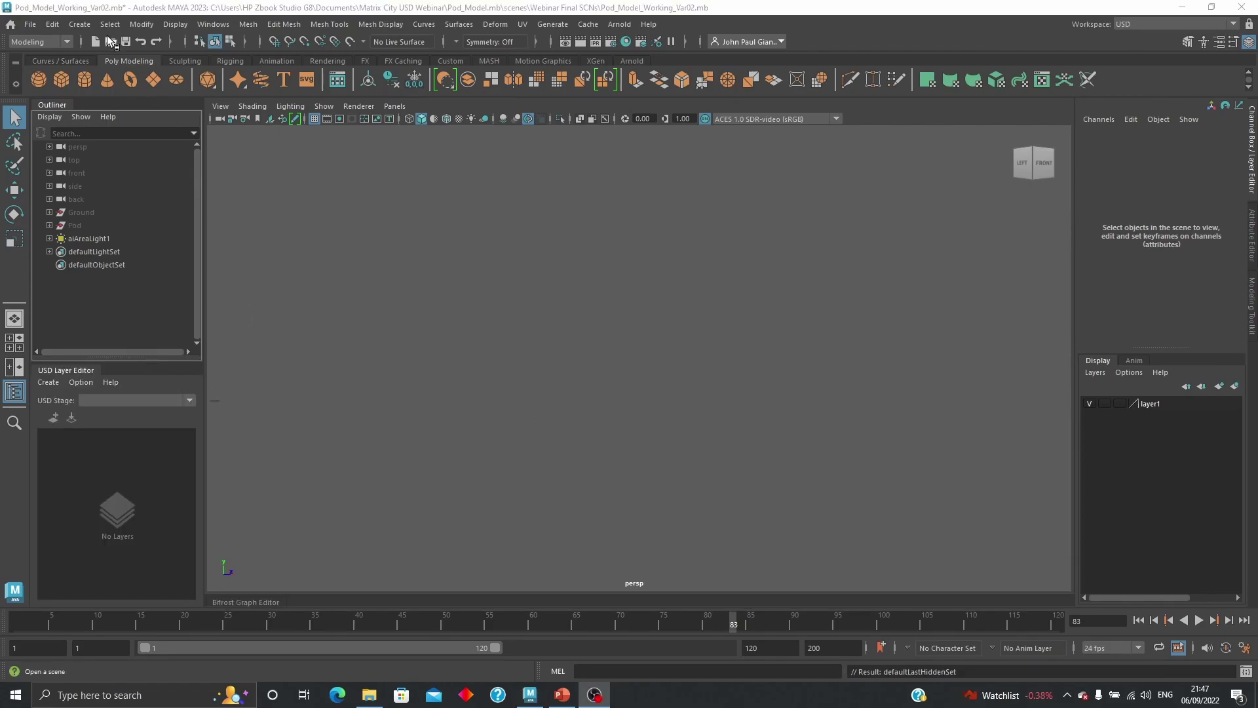
- Create a USD stage from Pod.usd in the Matrix City USD Webinar USD folder, with payloads loaded
left_click(79, 24)
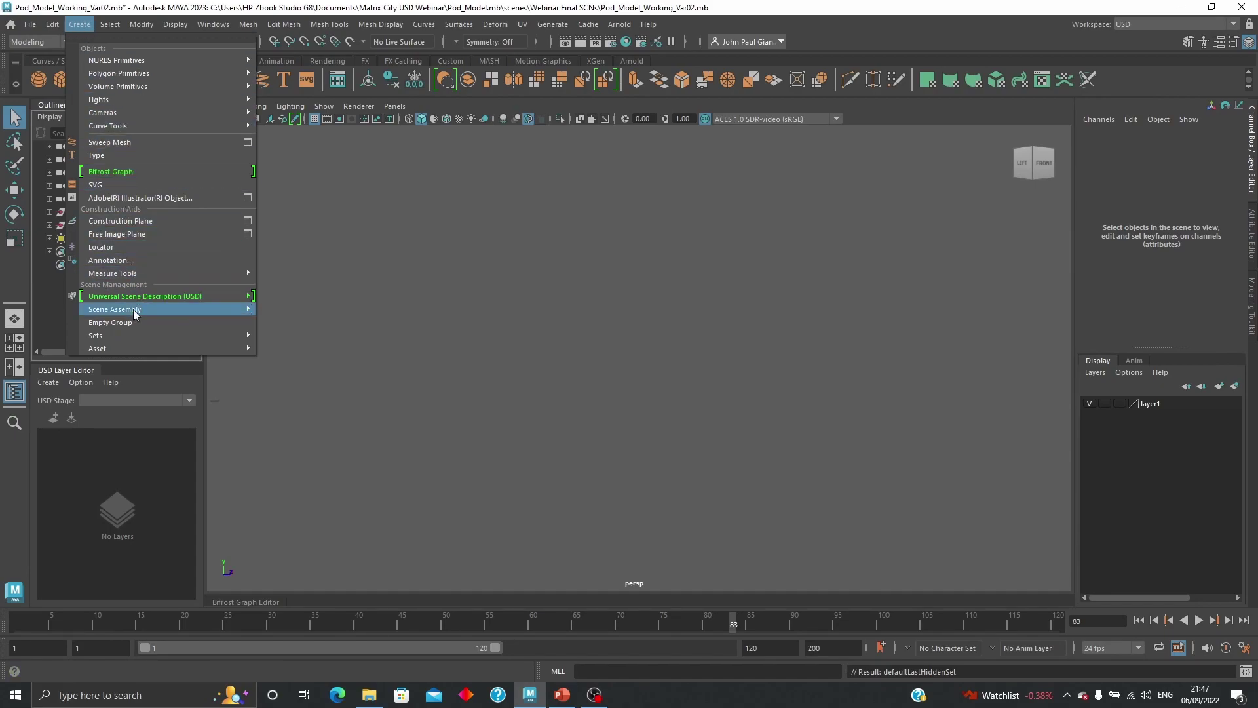
mouse_move(139, 298)
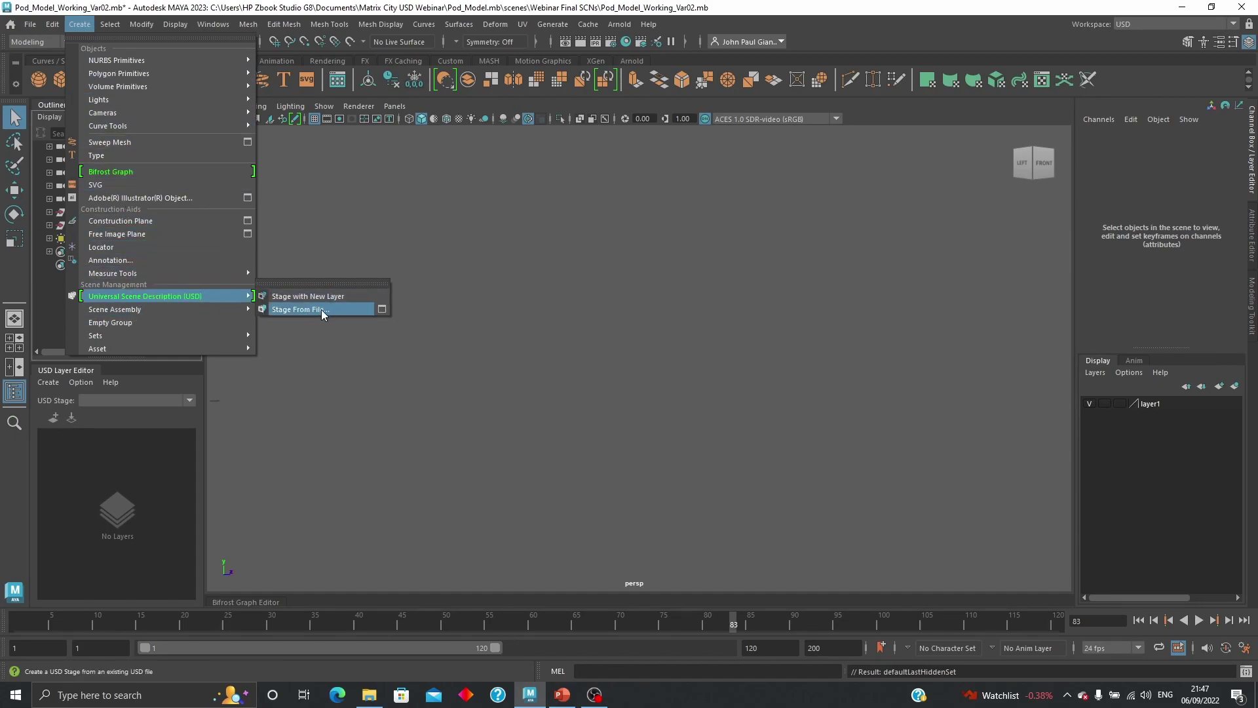
left_click(382, 310)
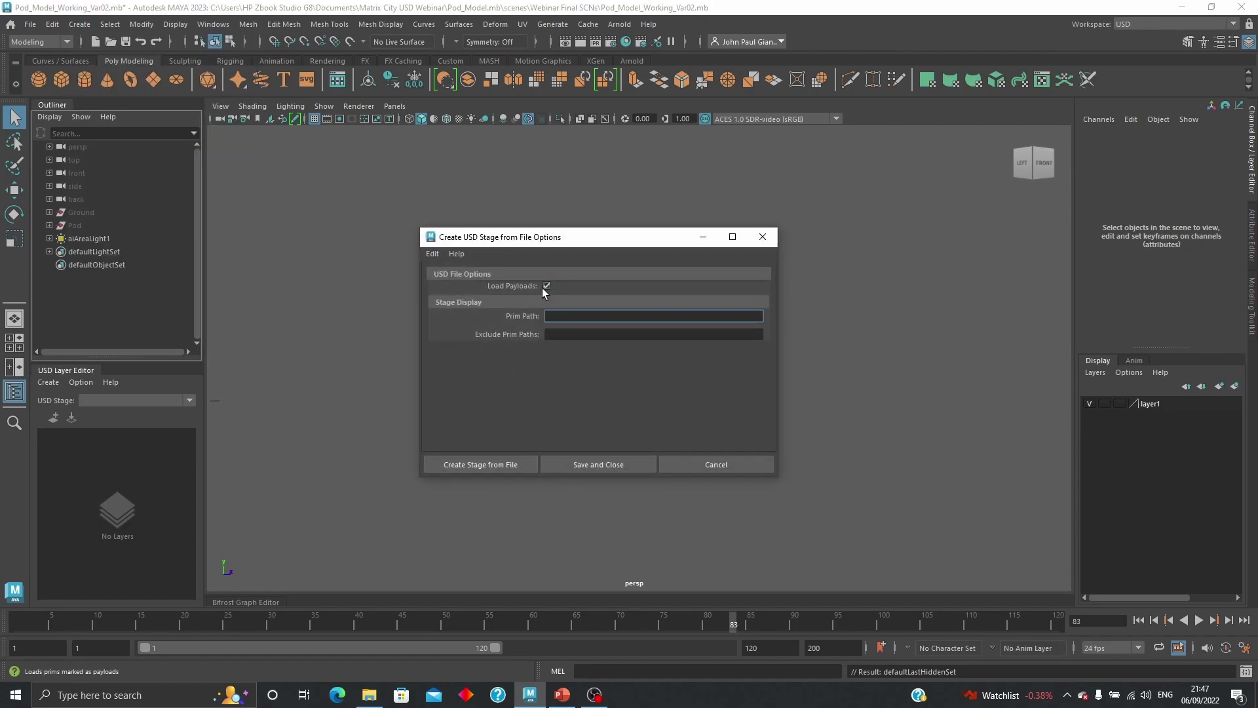
left_click(506, 465)
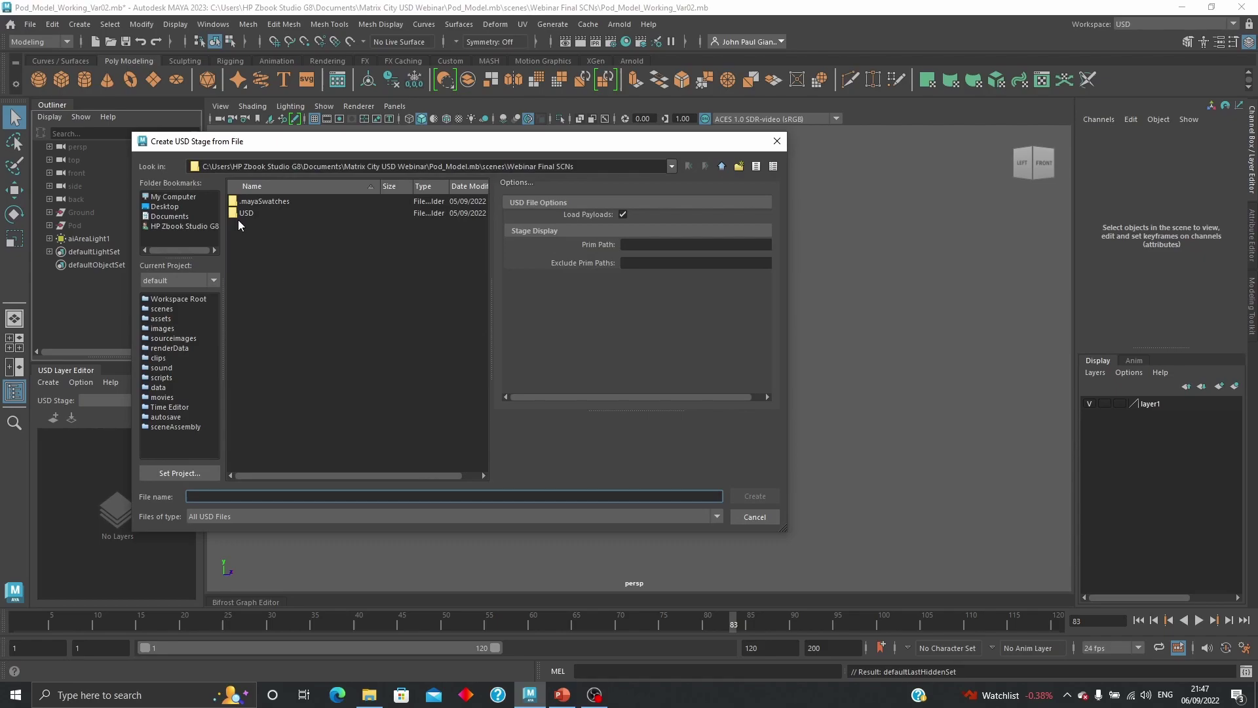
left_click(182, 217)
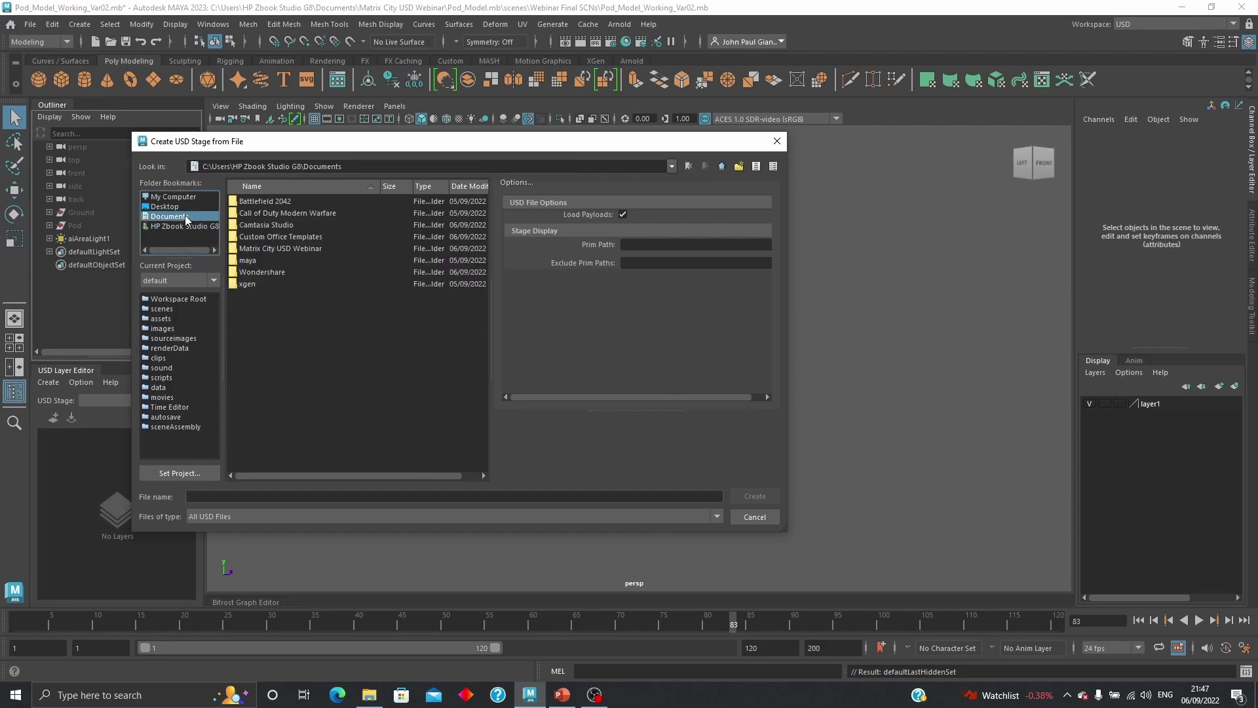
double_click(258, 251)
double_click(247, 212)
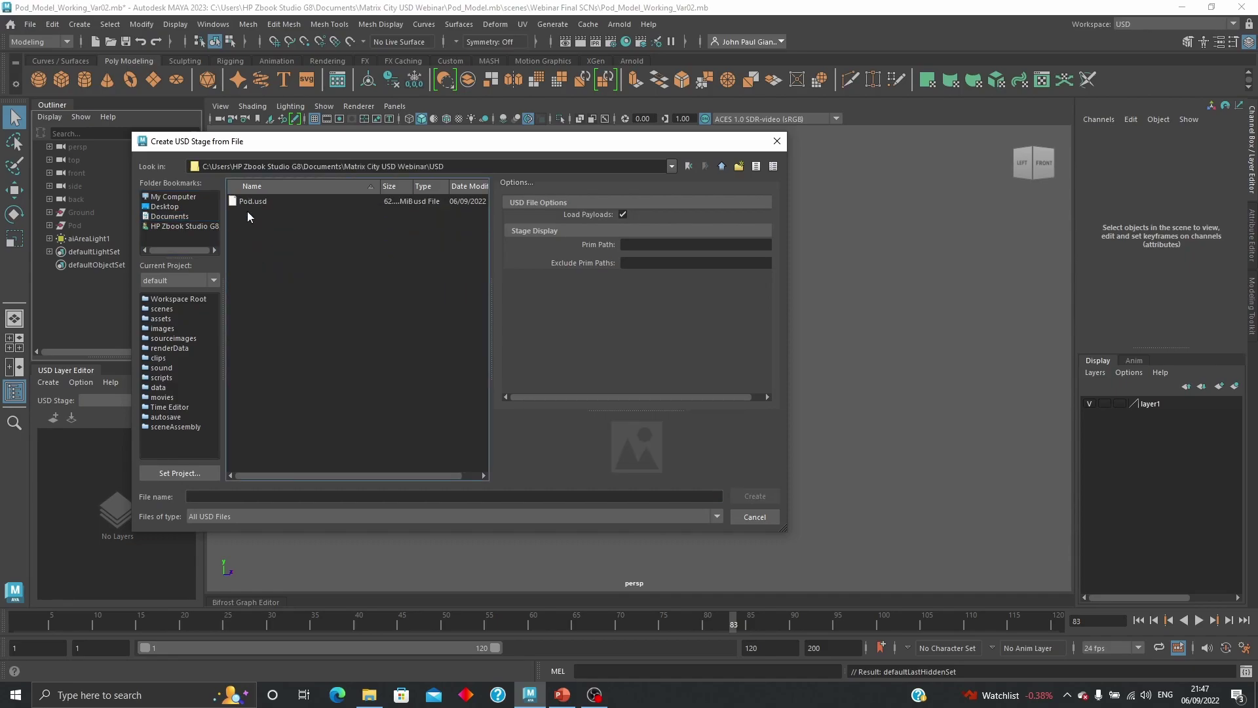
left_click(252, 201)
left_click(755, 497)
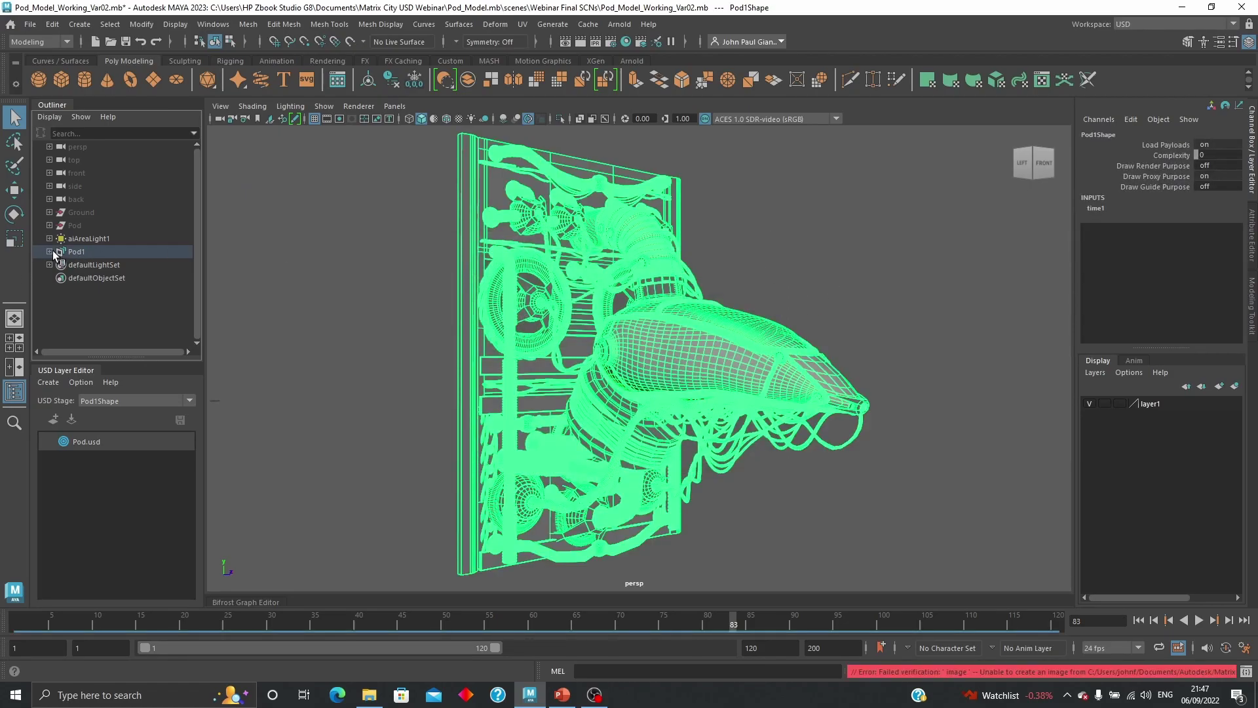
- Expand the Pod1 stage in the Outliner, inspect the loaded model and delete the stage
left_click(50, 252)
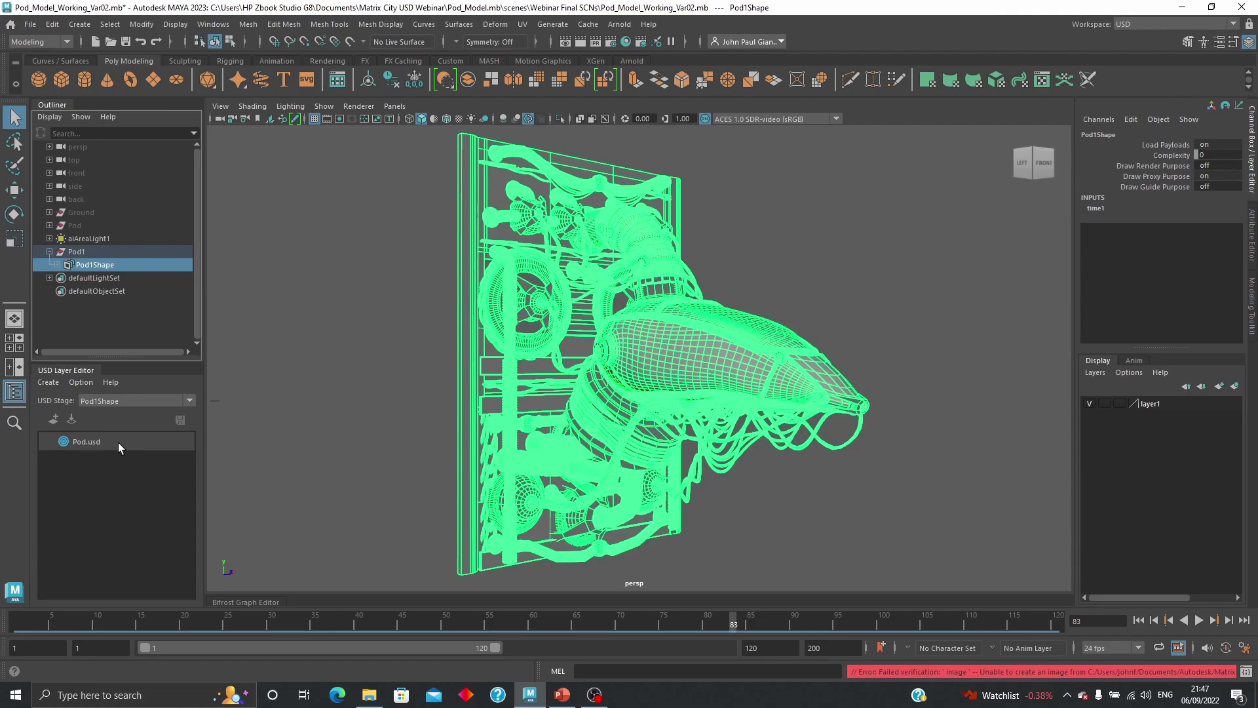
left_click(411, 379)
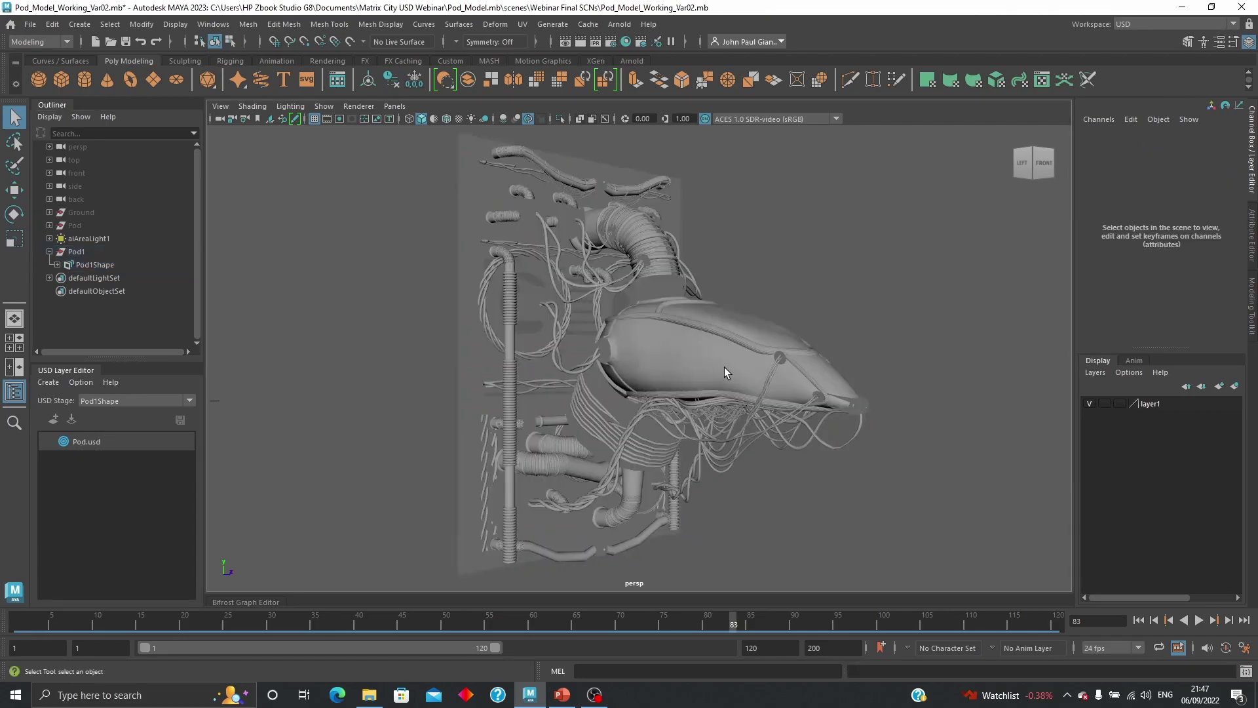
left_click_drag(725, 367, 683, 370, "alt")
right_click_drag(683, 371, 587, 401, "alt")
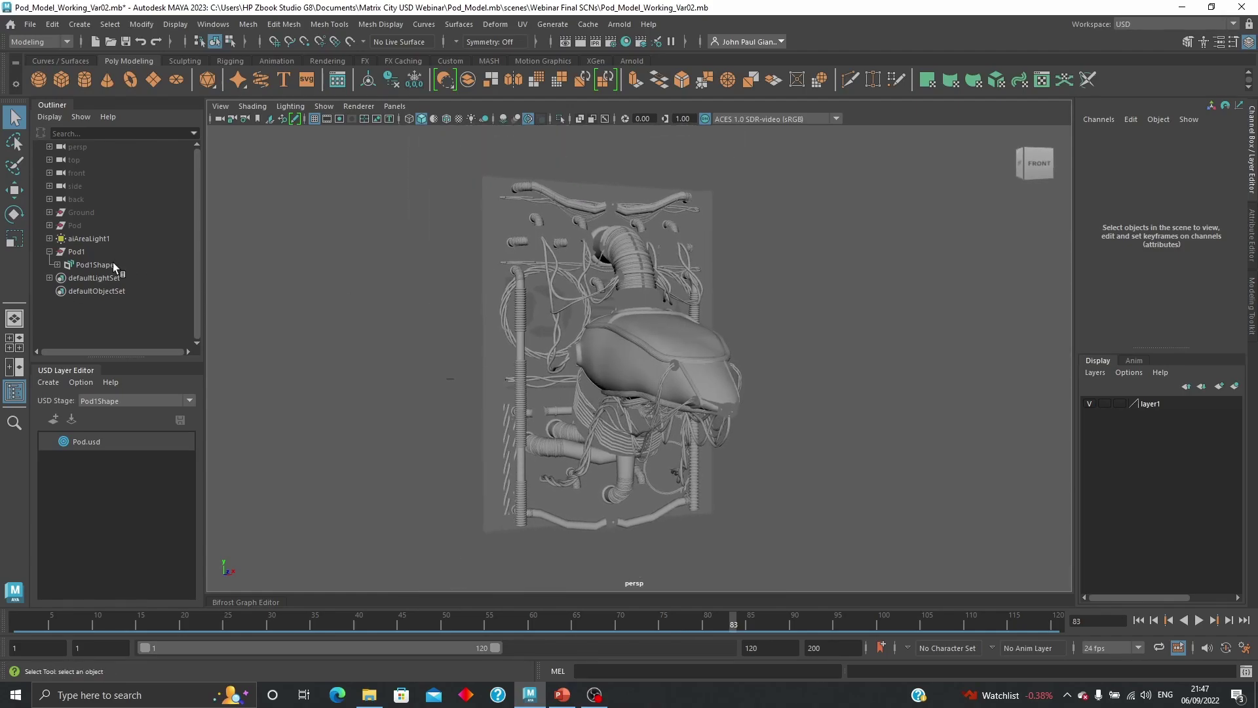
left_click(81, 249)
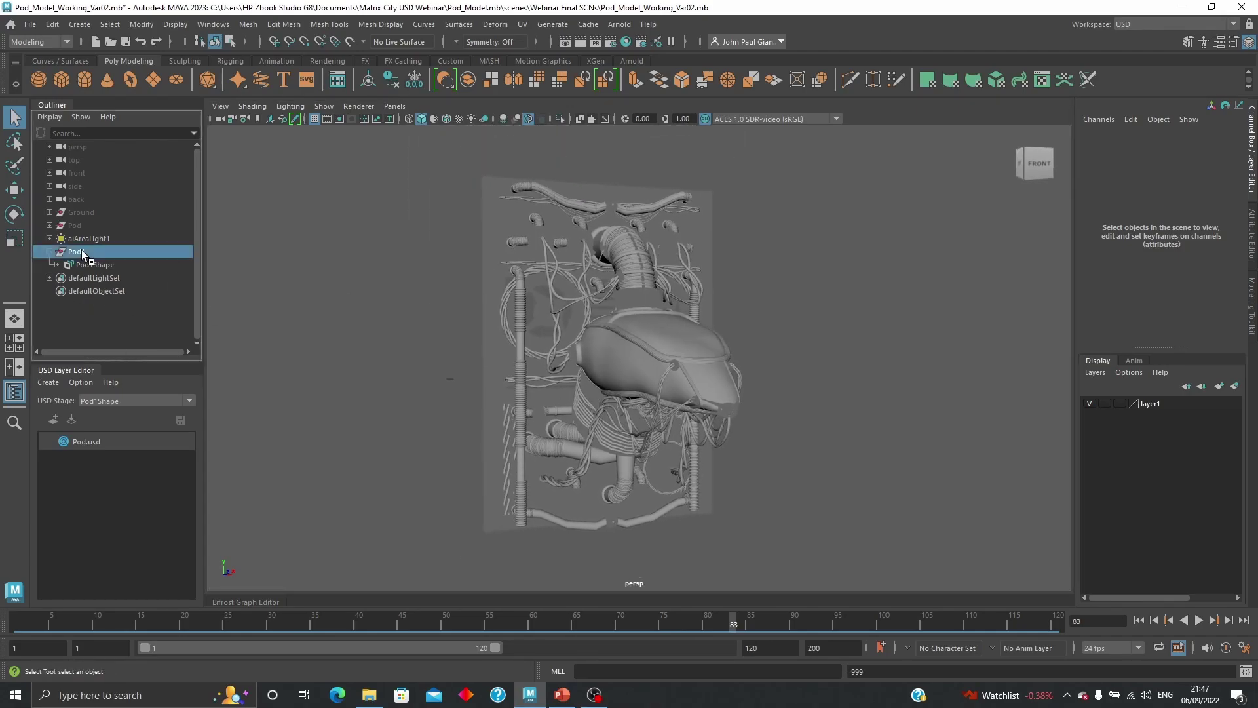
key("Delete")
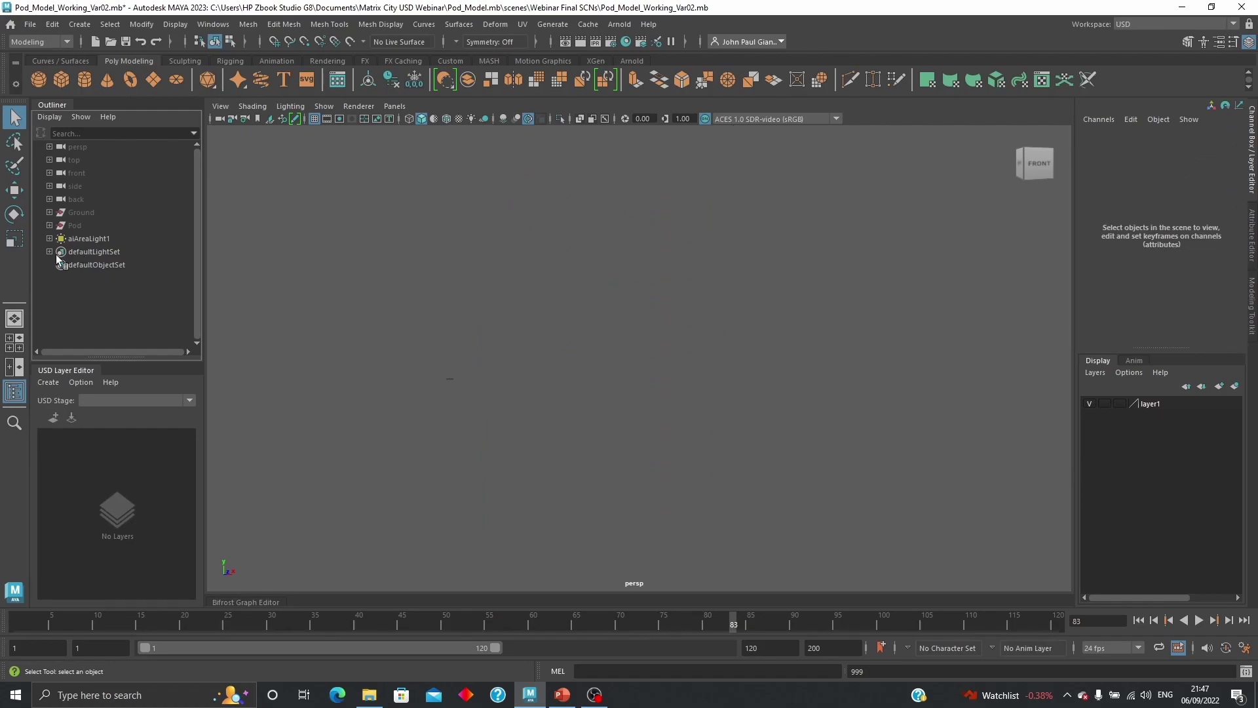
- Create a new graph in the Bifrost Graph Editor and delete its input node
left_click(262, 603)
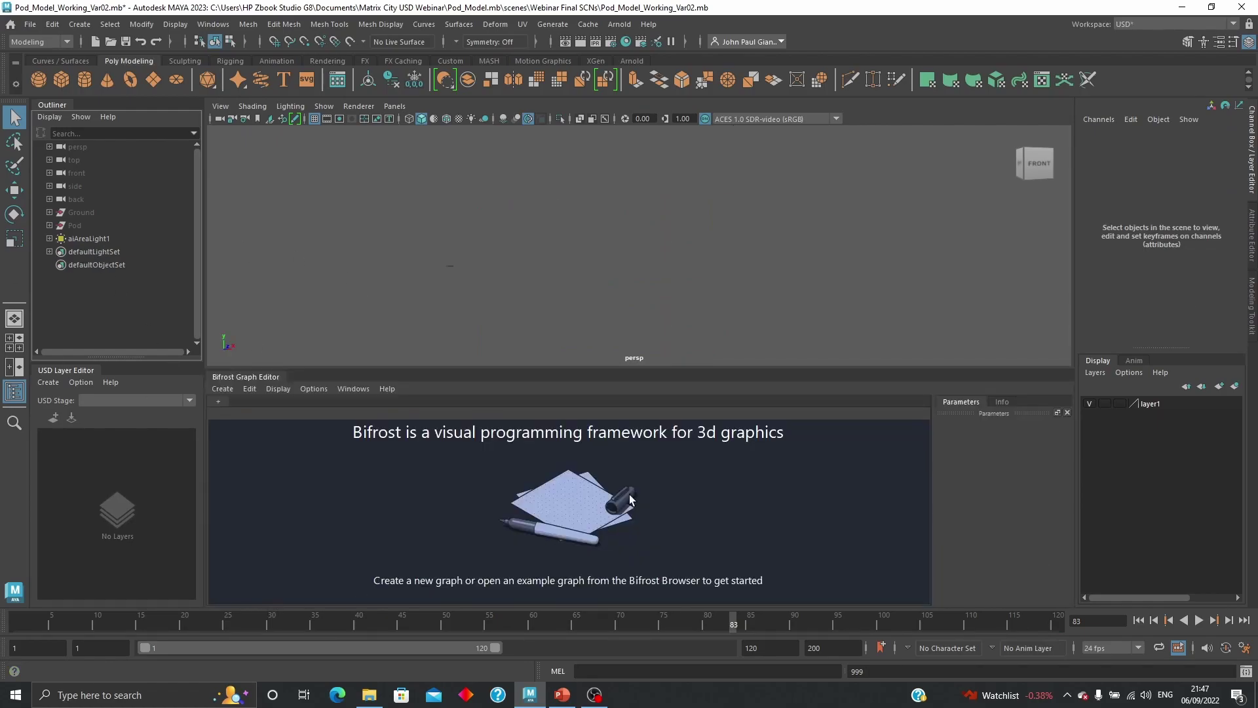
left_click(221, 402)
left_click(325, 509)
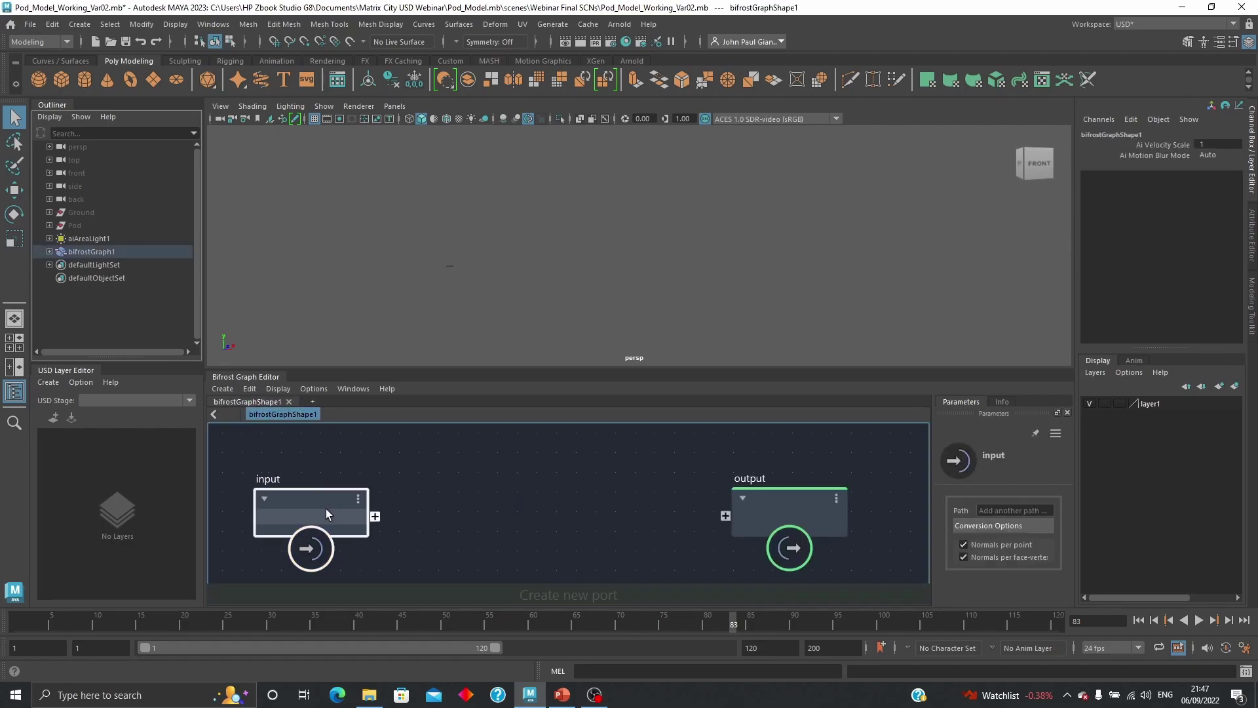
key("Delete")
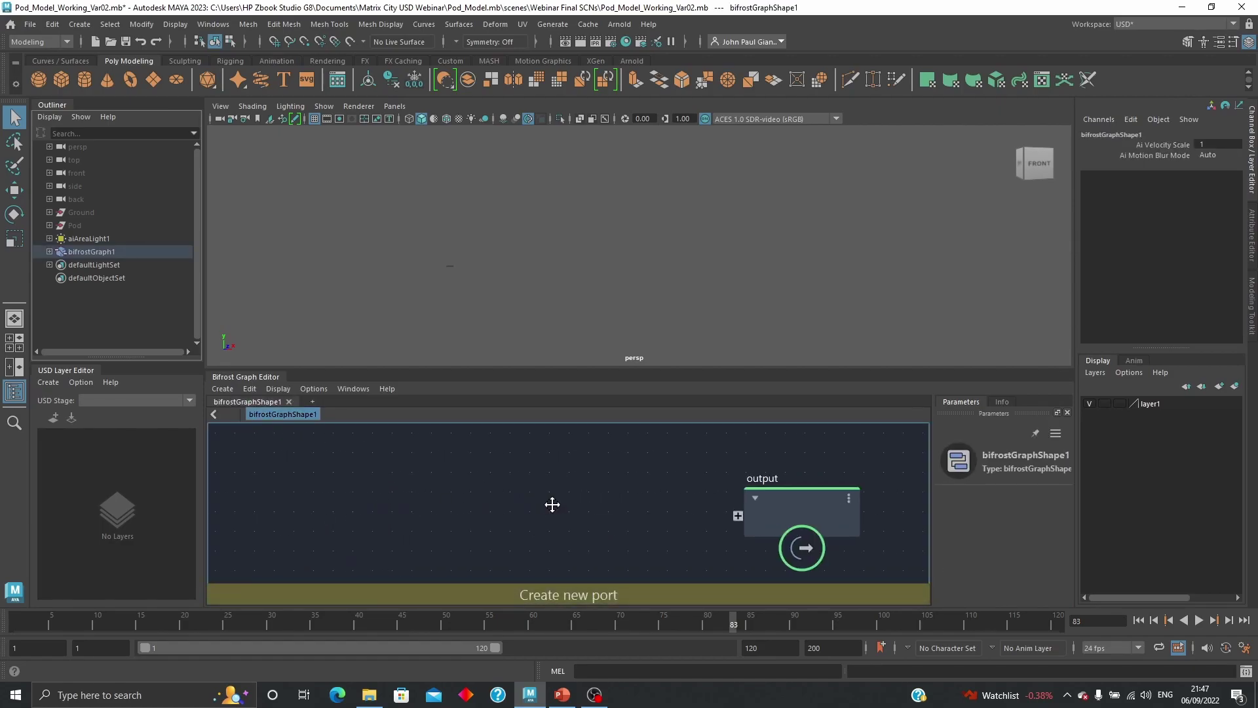
- Add an add_to_stage node to the Bifrost graph and read its description of inputs and settings
key("Tab")
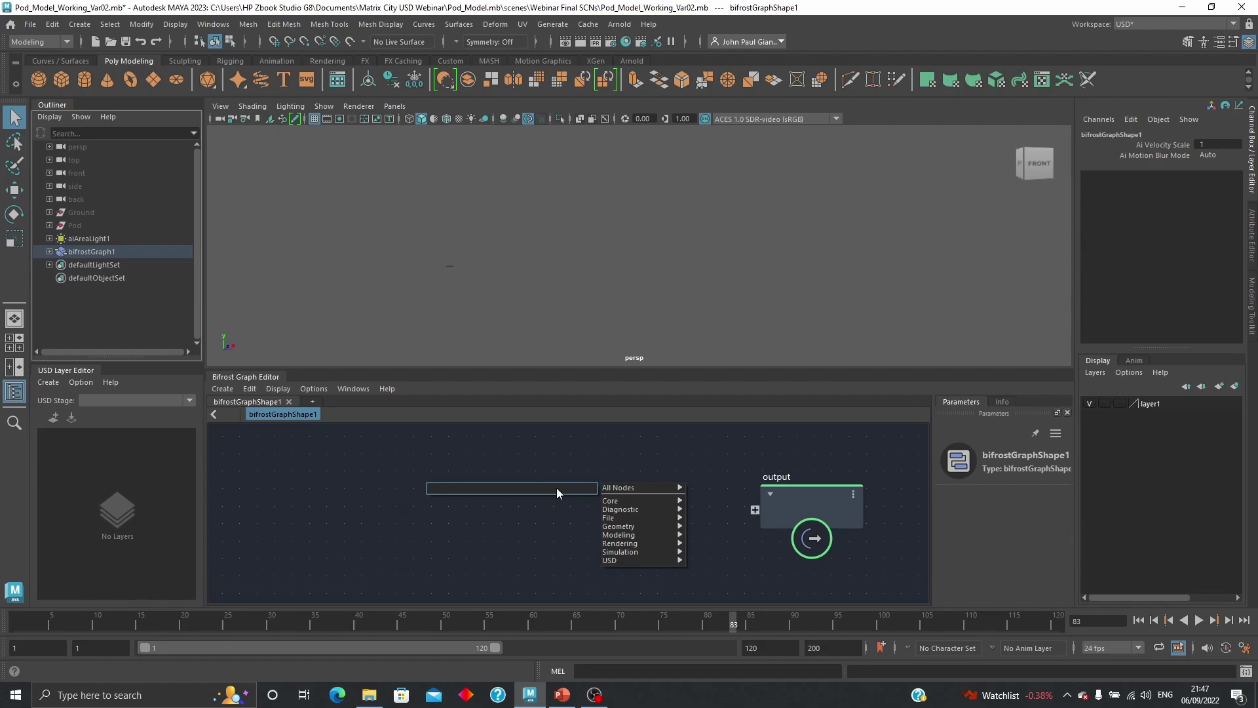
type("add")
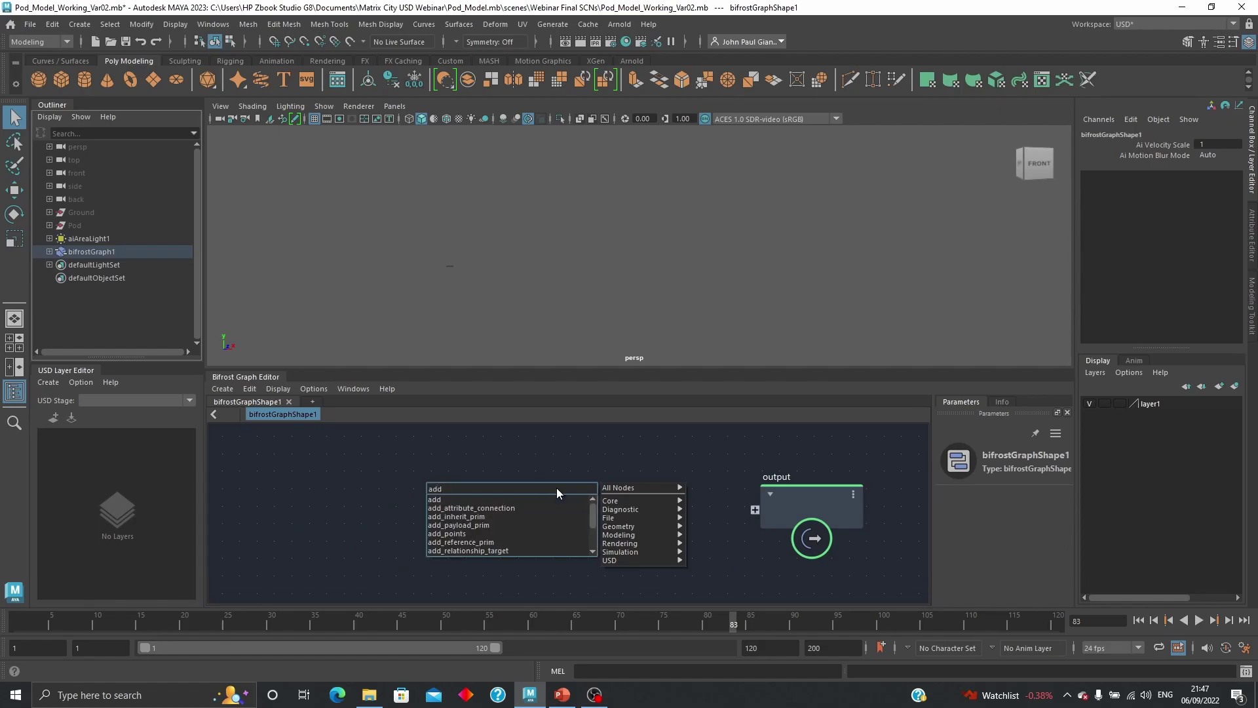
type("to")
left_click(487, 500)
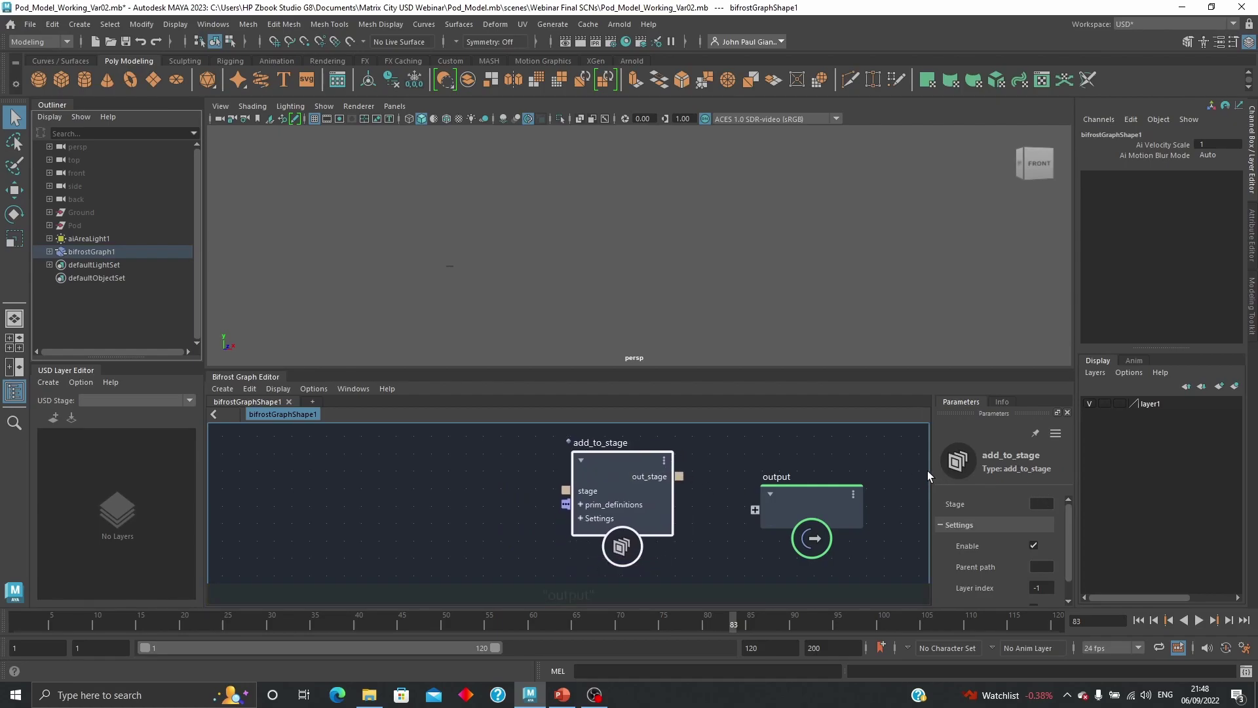
left_click(1001, 401)
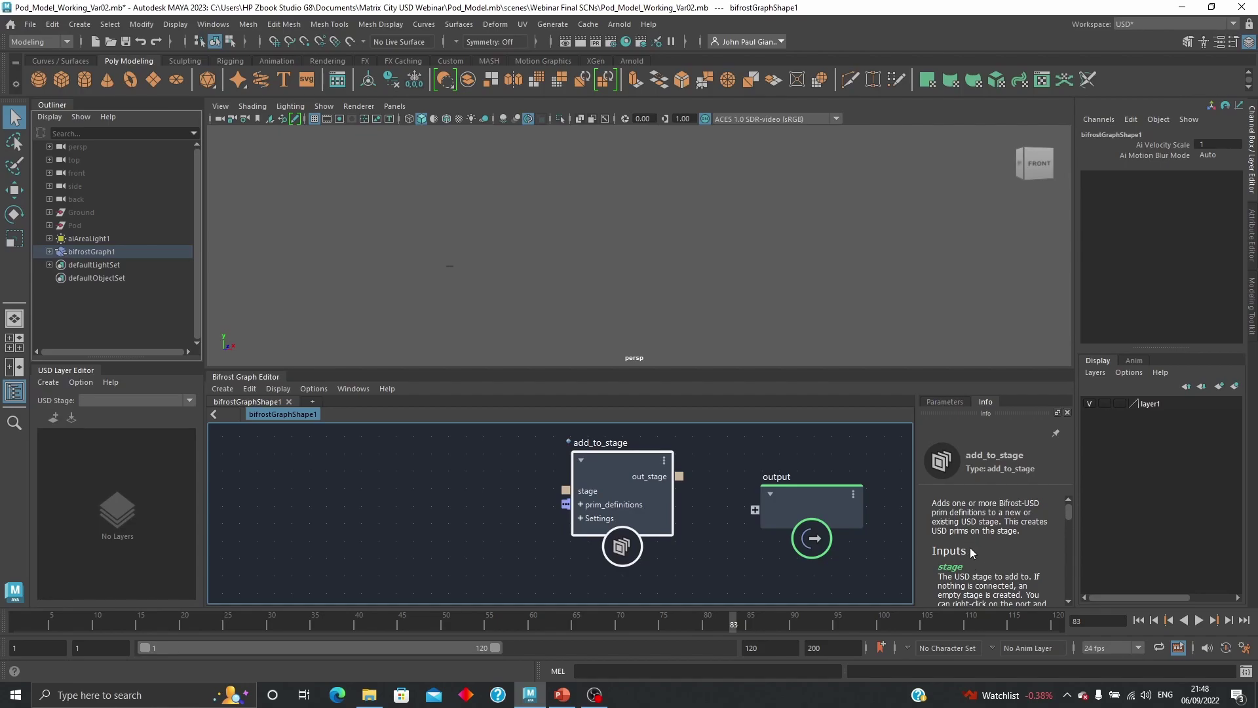
scroll(1069, 510, "down", 2)
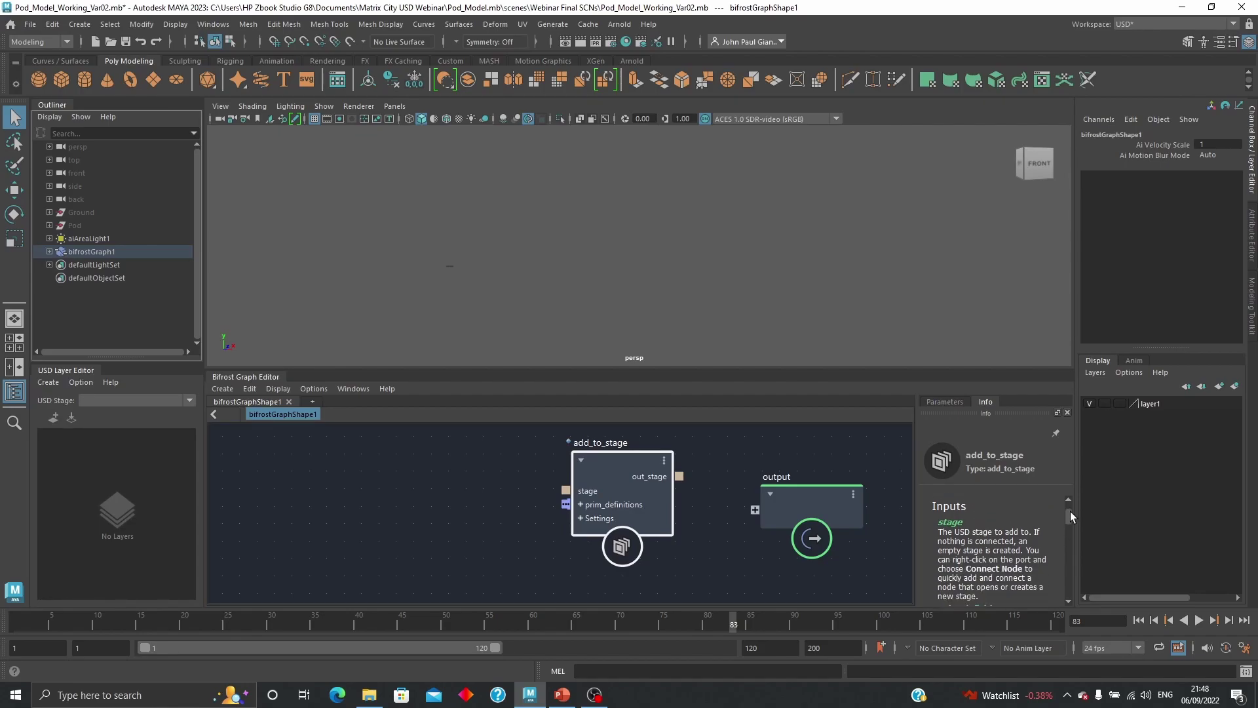
scroll(1068, 514, "down", 1)
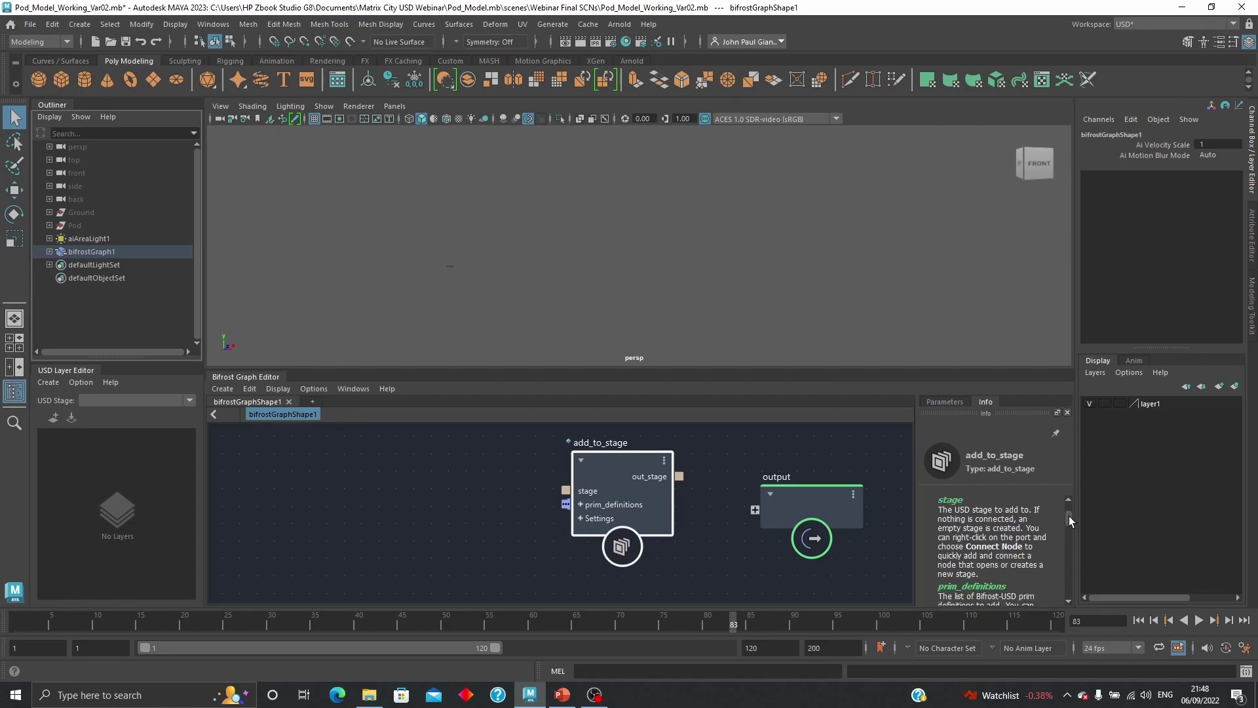
scroll(1071, 522, "down", 3)
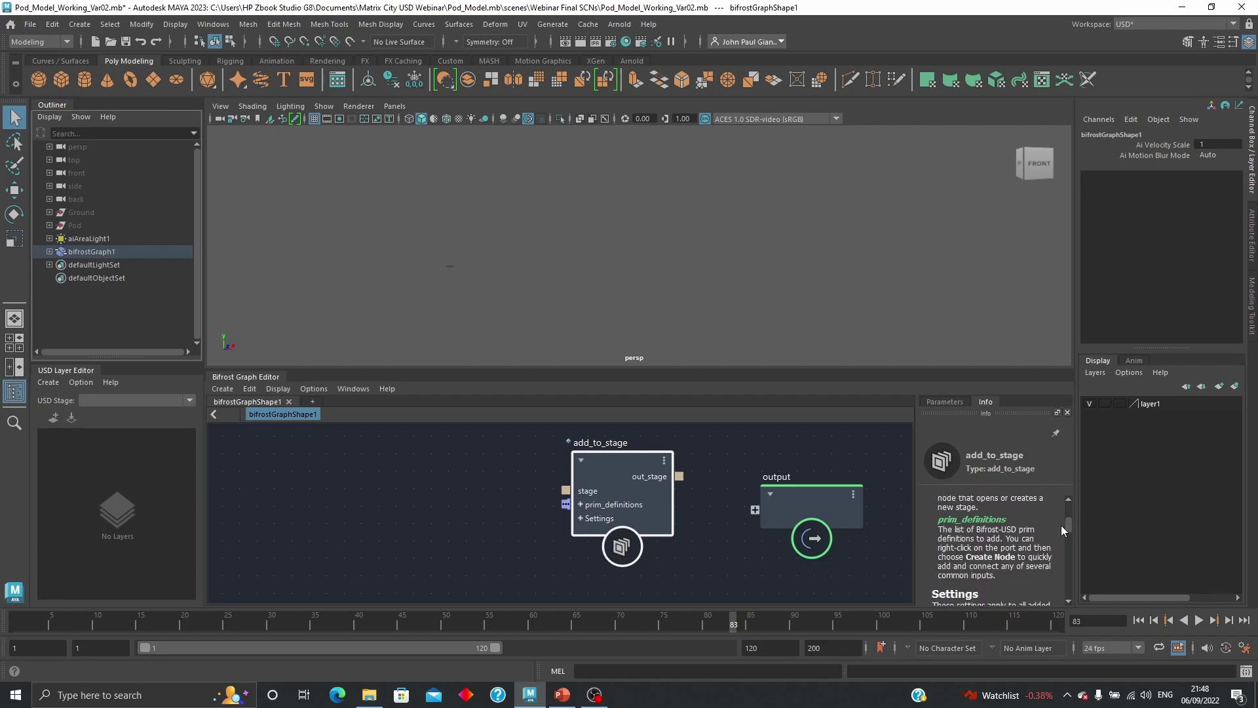
scroll(1071, 529, "down", 5)
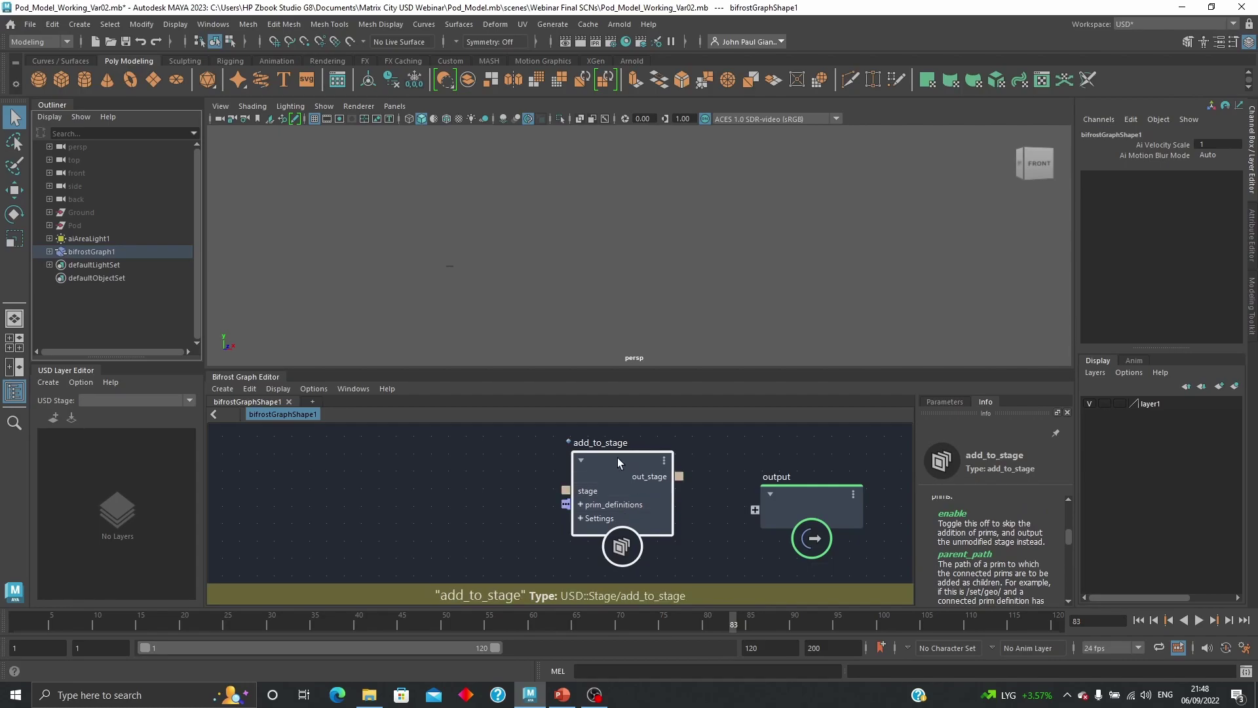
- Create a define_usd_prim node connected to the prim_definitions input of the add_to_stage node
left_click_drag(617, 458, 626, 458)
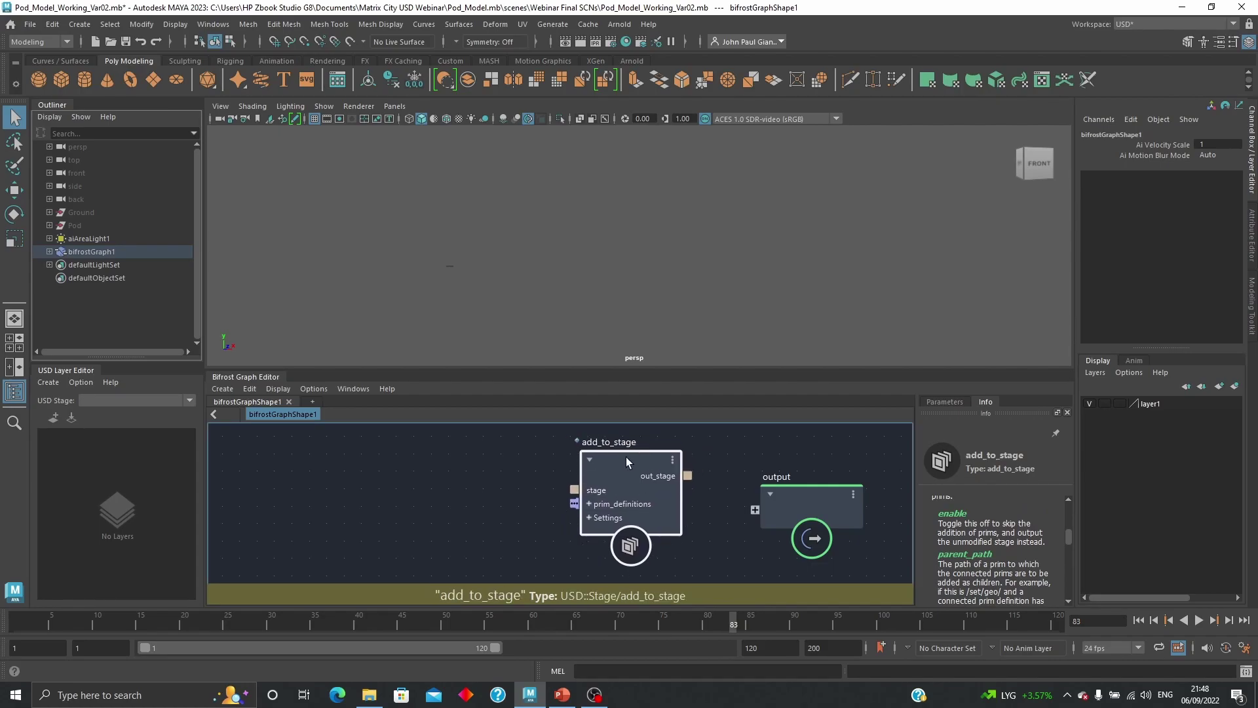
right_click(622, 505)
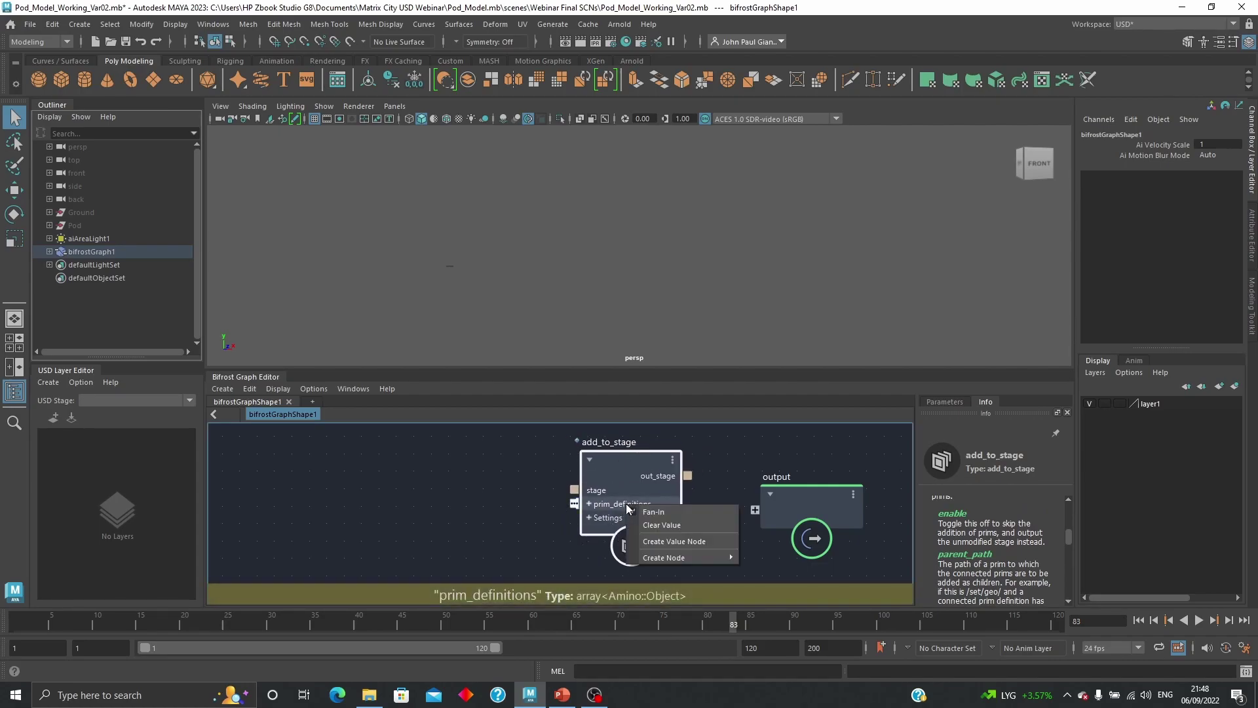
mouse_move(694, 556)
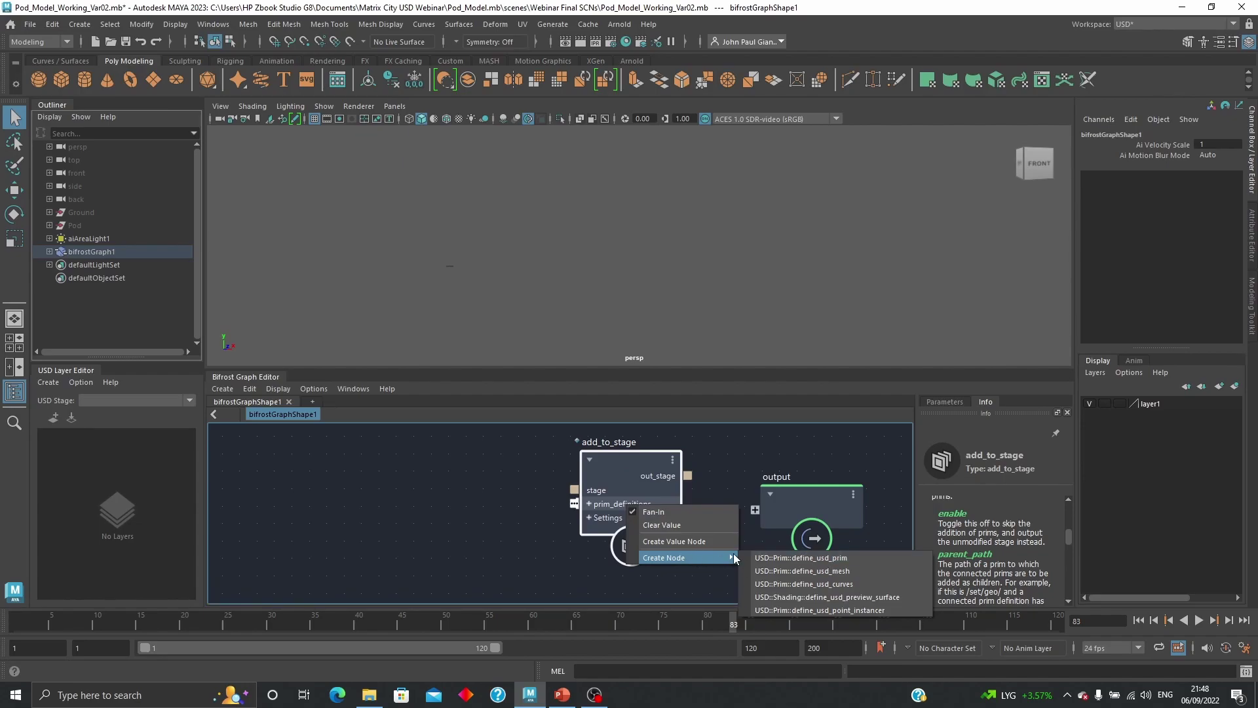
left_click(784, 557)
scroll(532, 469, "down", 3)
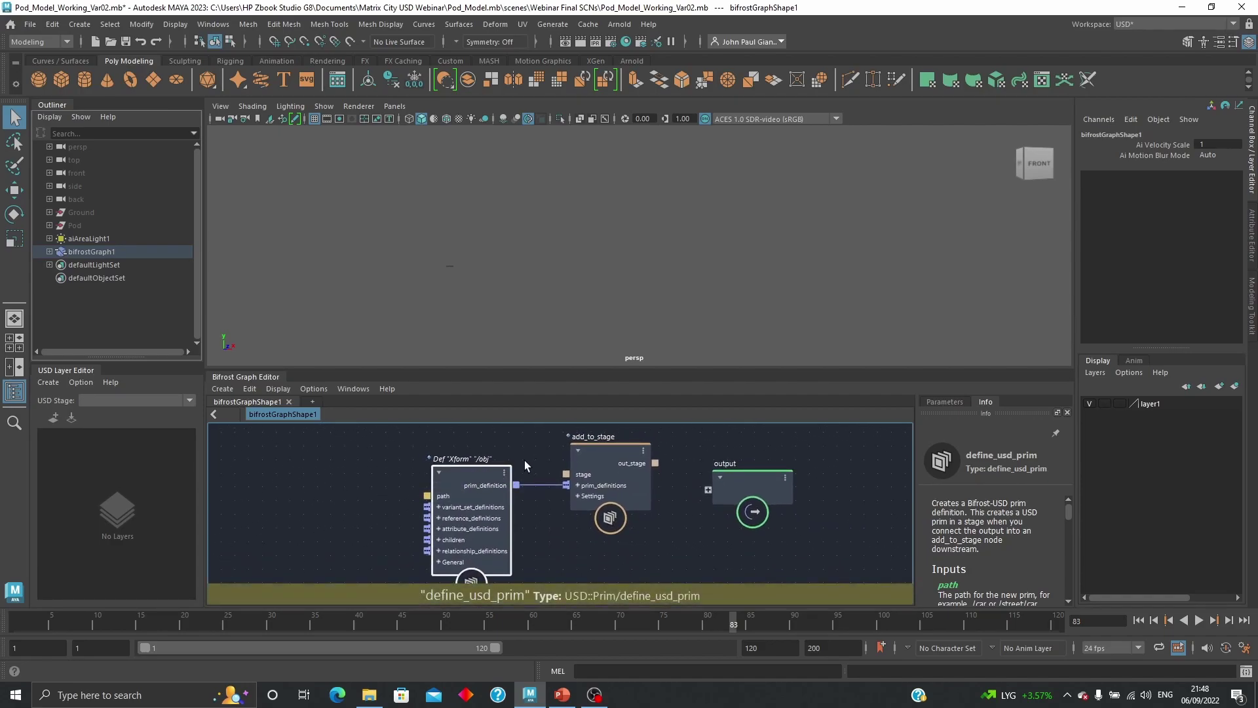
- Expand bifrostGraph1 in the Outliner down to its shape node and check the Outliner display options
left_click(50, 251)
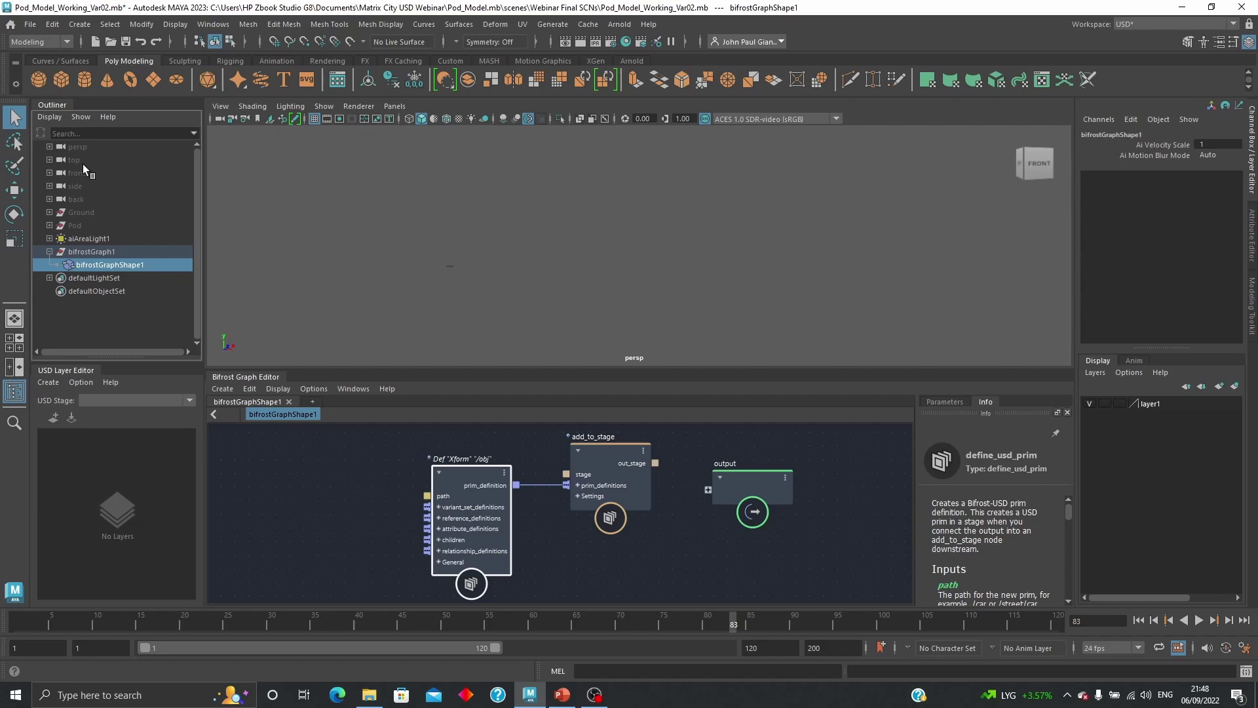
left_click(50, 116)
left_click(167, 116)
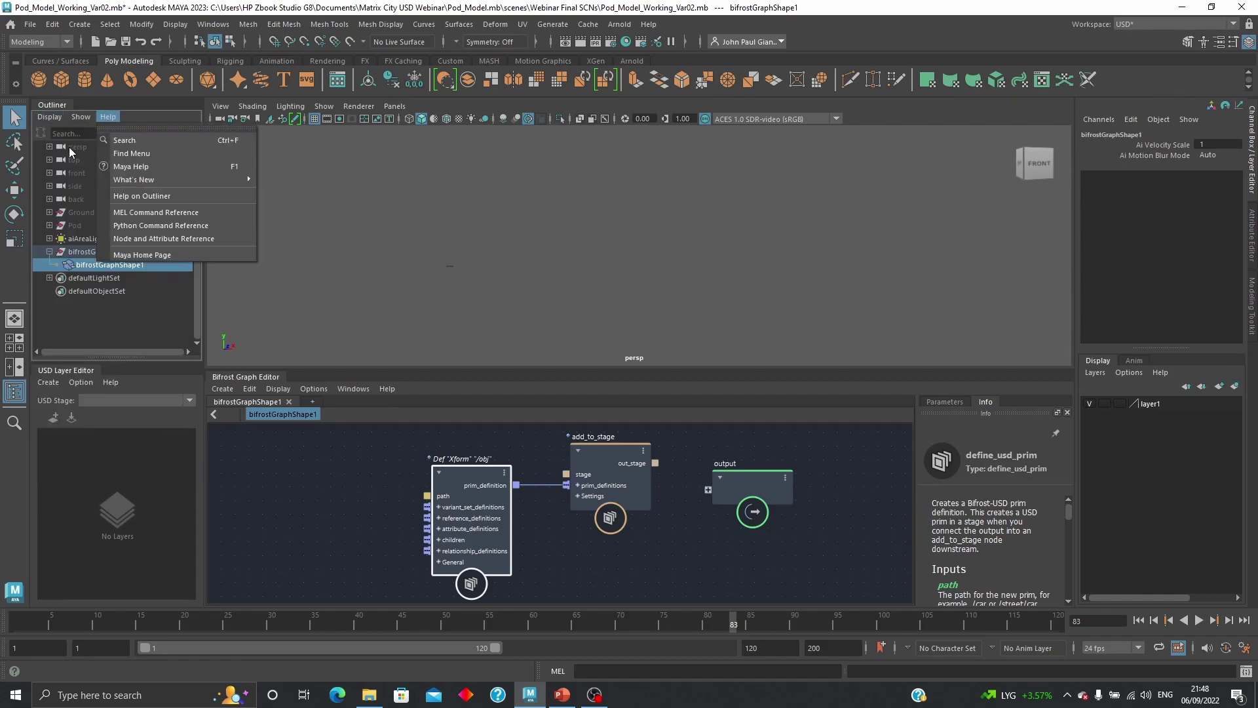
left_click(47, 118)
left_click(168, 116)
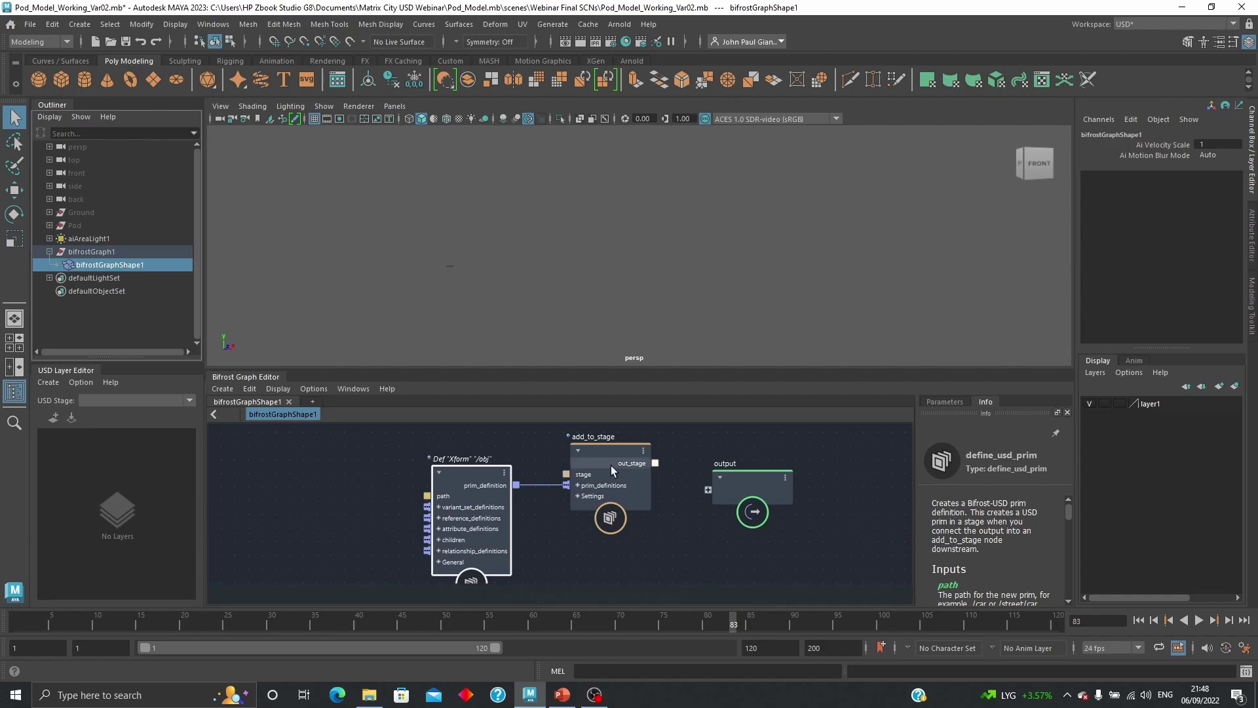
- Connect the out_stage port of add_to_stage to the graph output and expand the USD proxy's hierarchy in the Outliner down to its prim
left_click_drag(656, 463, 708, 490)
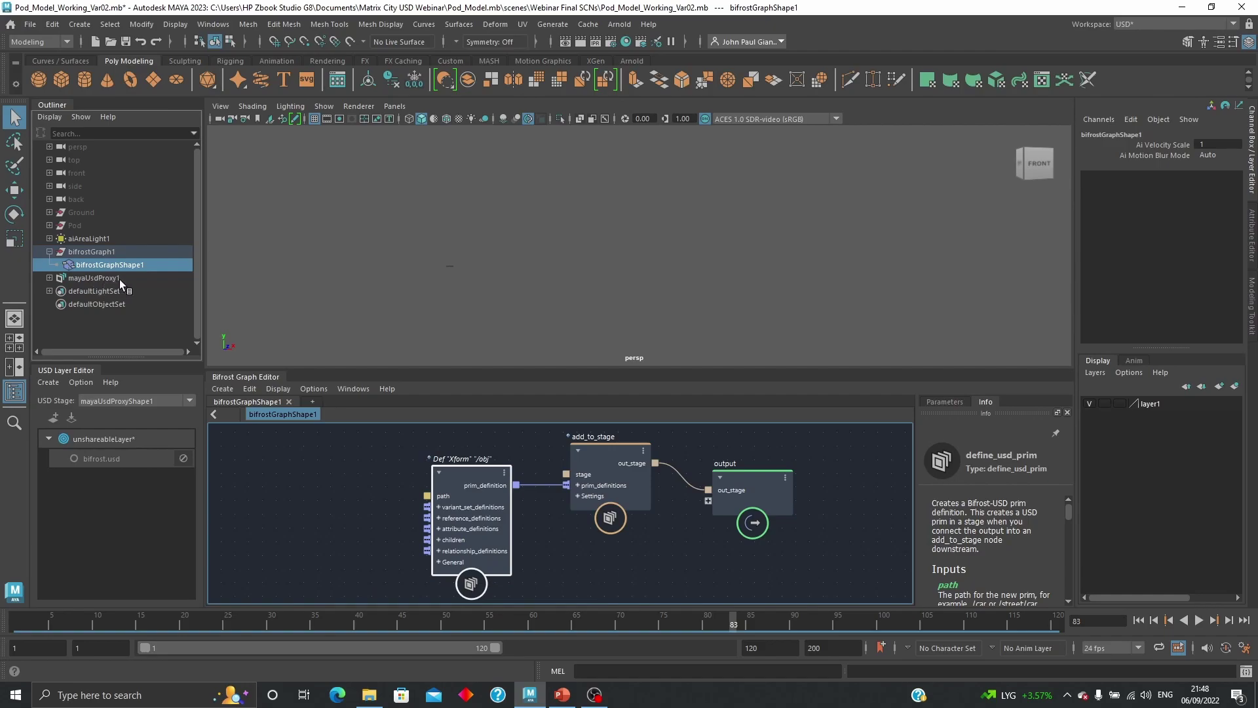
left_click(50, 278)
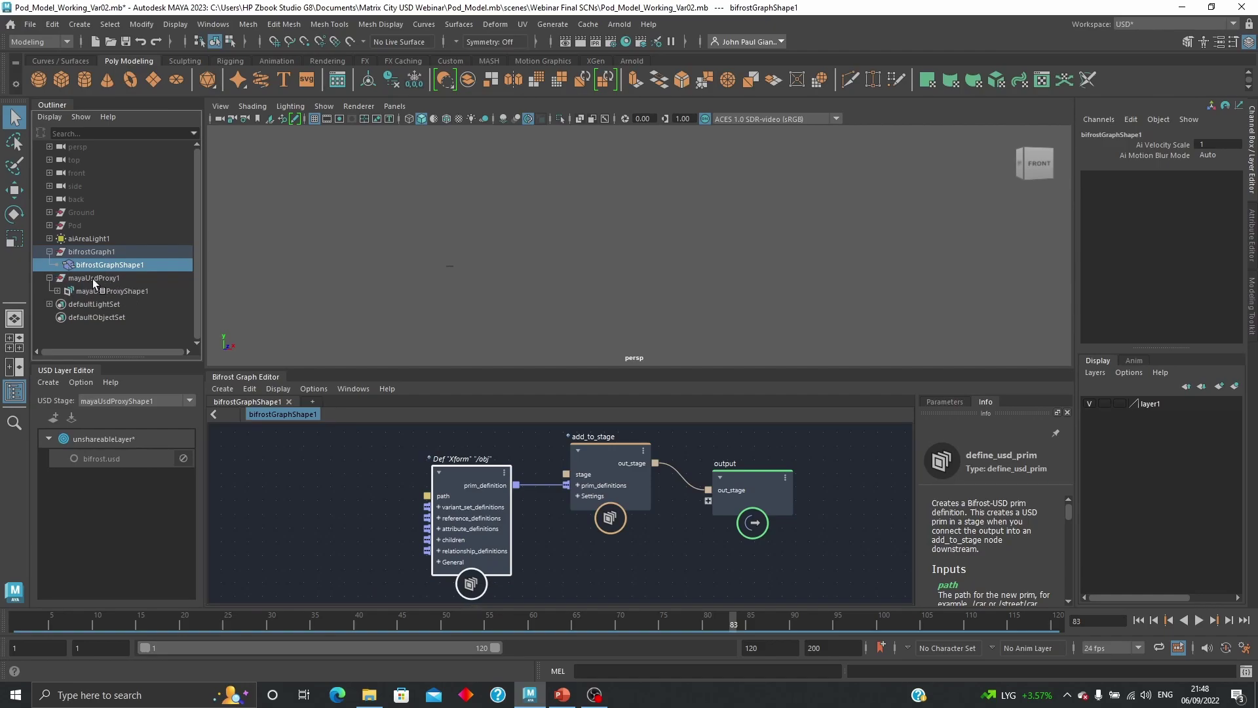
left_click(57, 291)
left_click_drag(481, 473, 474, 467)
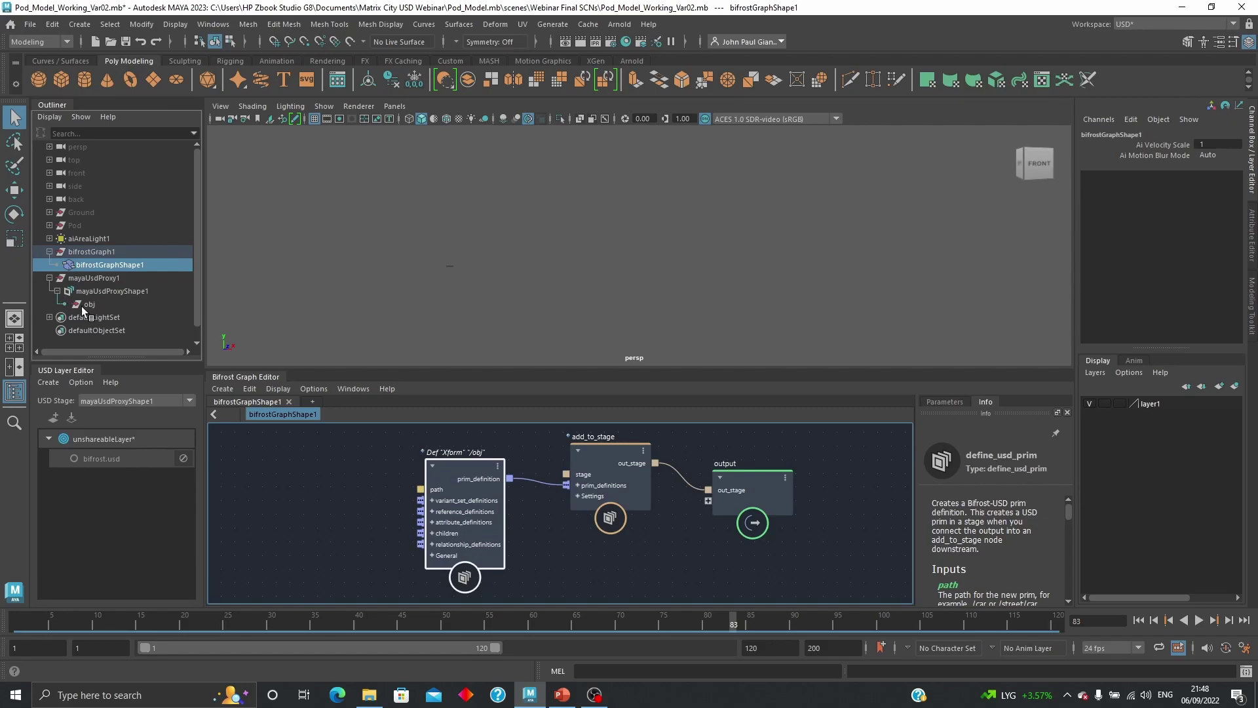
left_click_drag(485, 479, 483, 477)
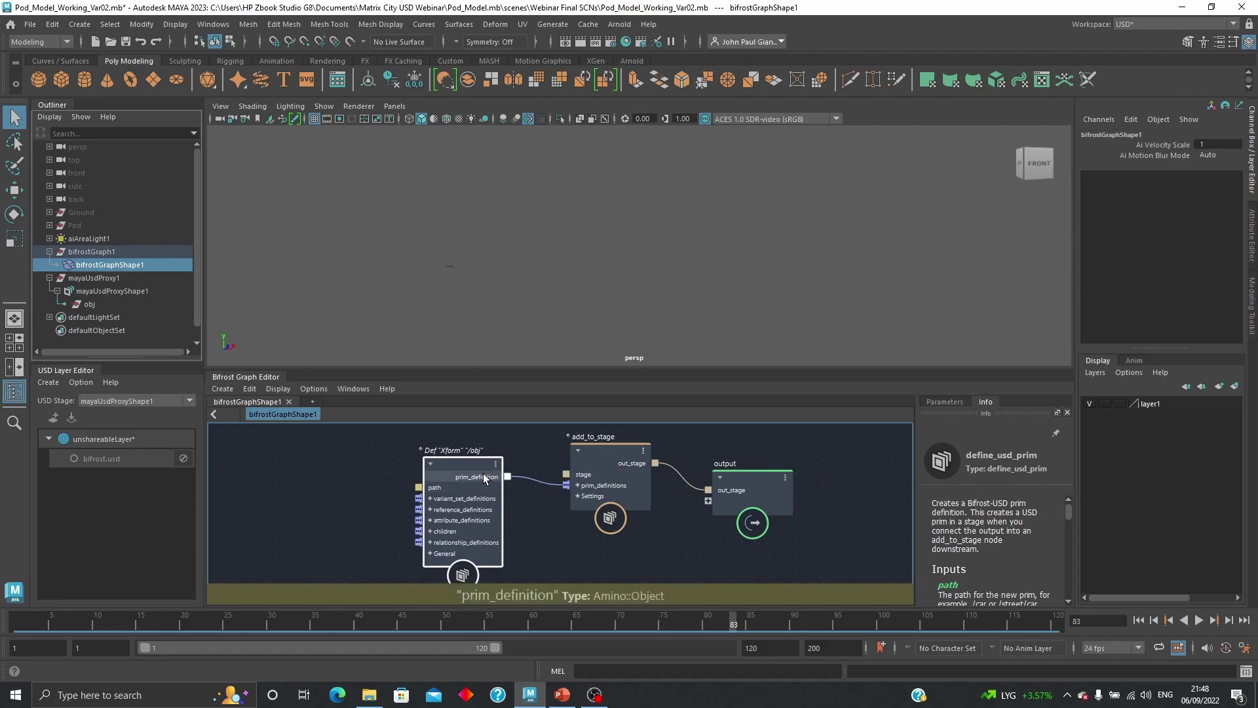
- Set the Path parameter of the define_usd_prim node to /Pod
left_click(945, 402)
double_click(1016, 506)
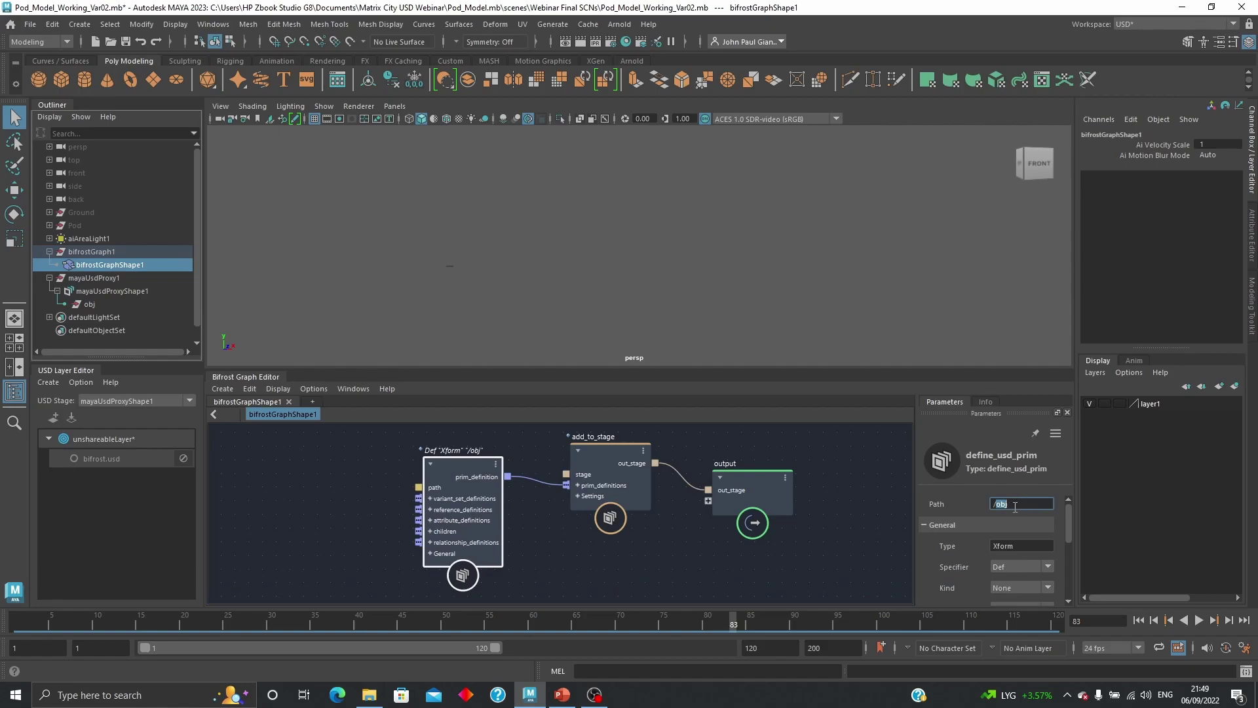
type("Pod")
key("Return")
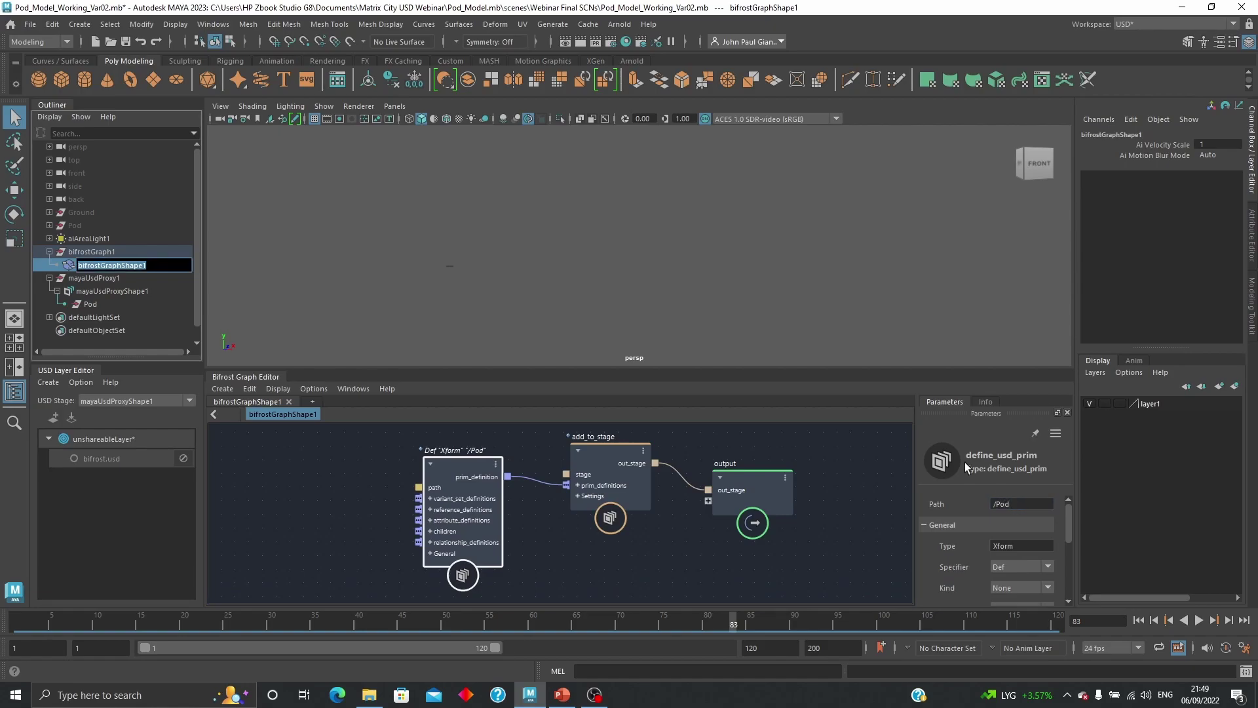
left_click(348, 505)
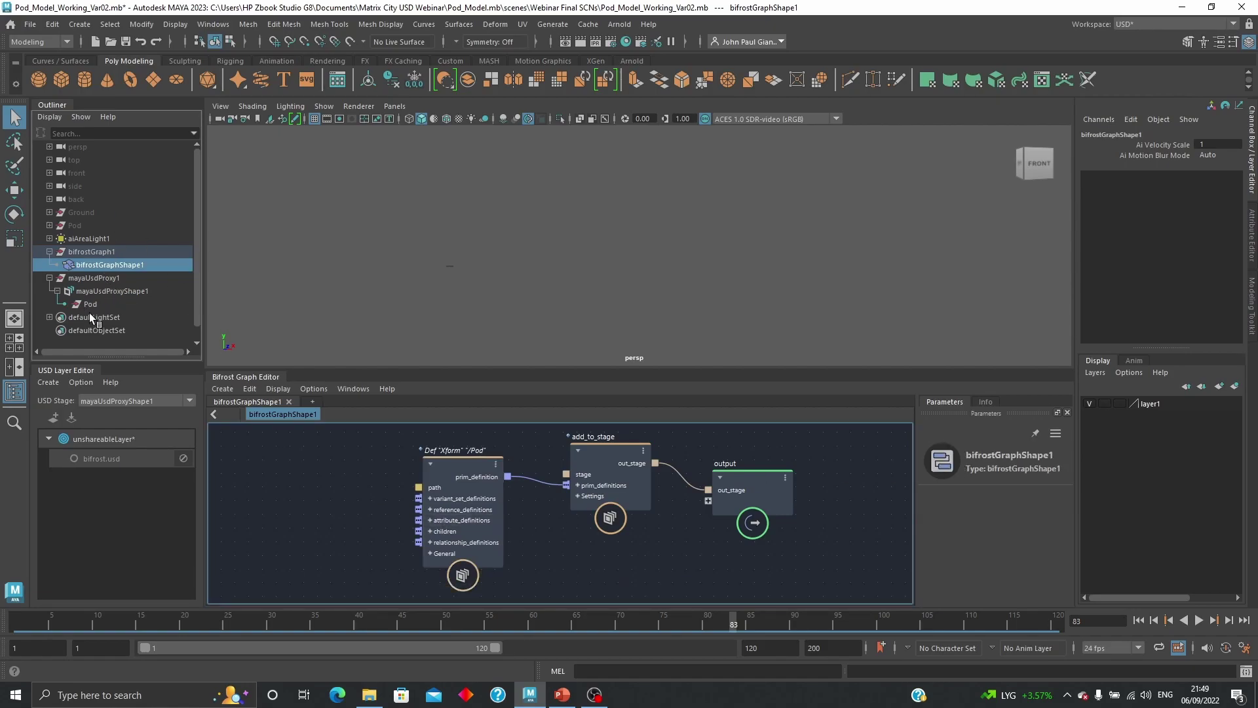
- Create a define_usd_reference node connected to the reference_definitions input of the /Pod prim node
middle_click_drag(357, 509, 416, 500)
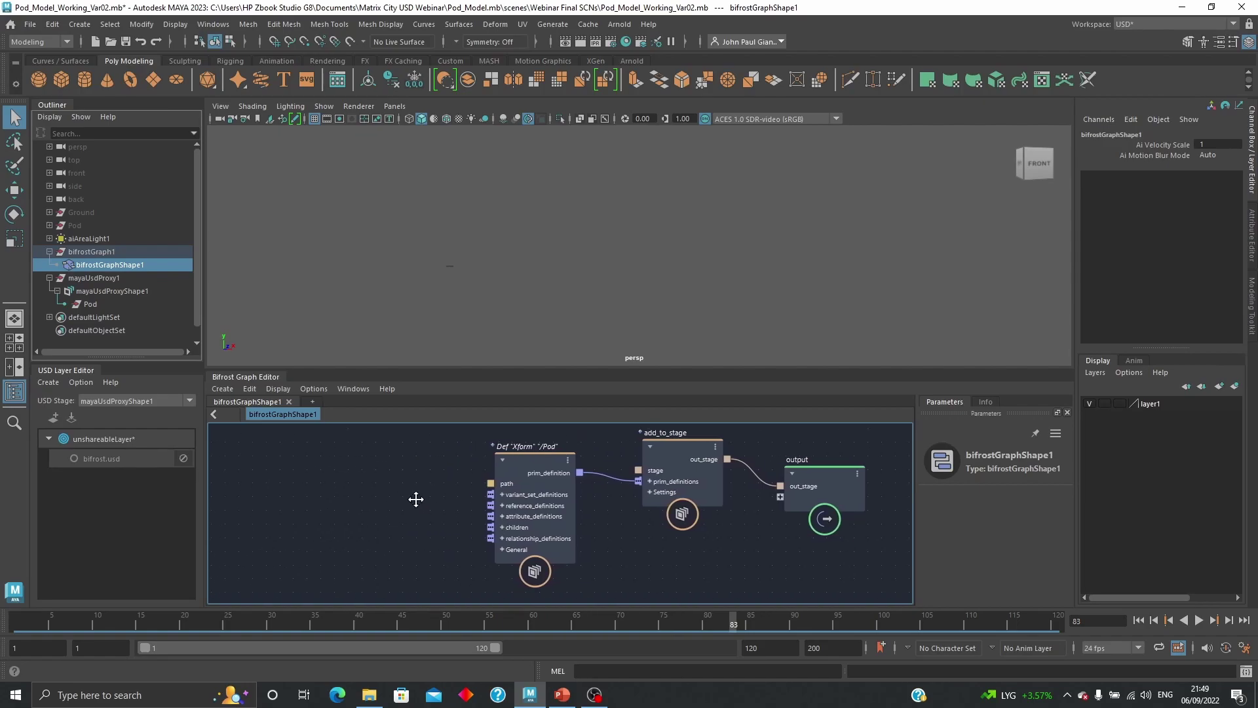
right_click(541, 506)
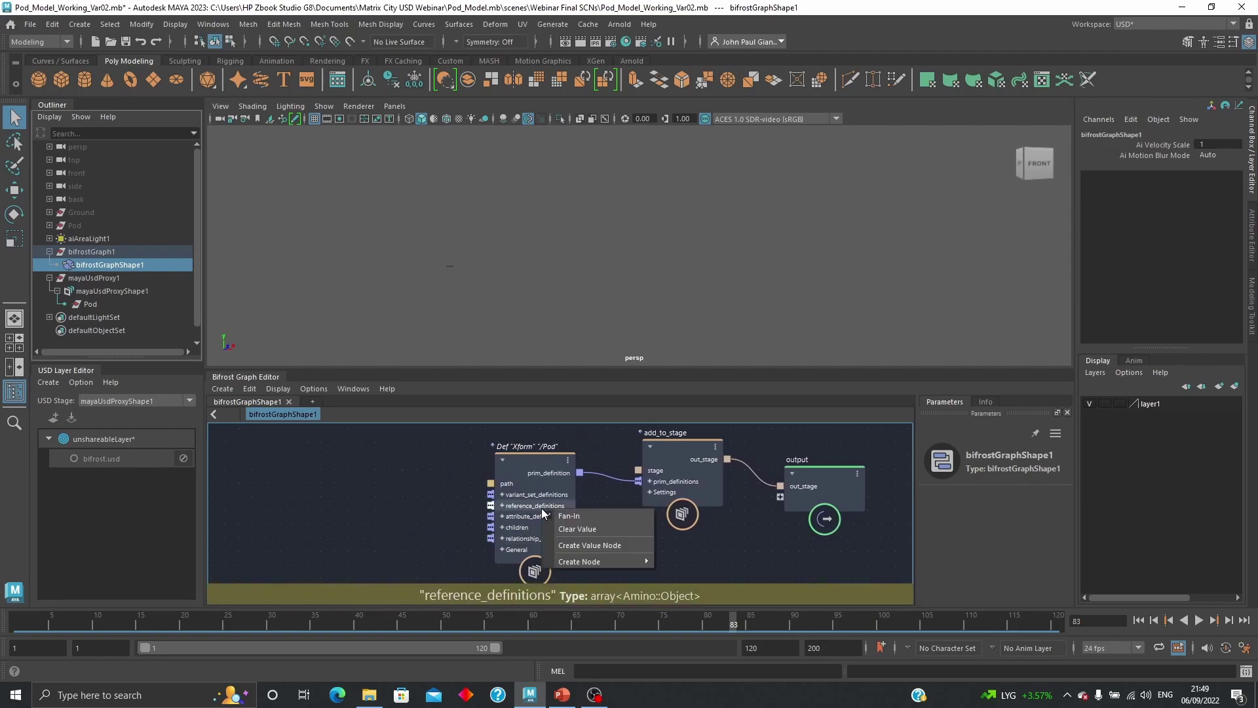
left_click(738, 561)
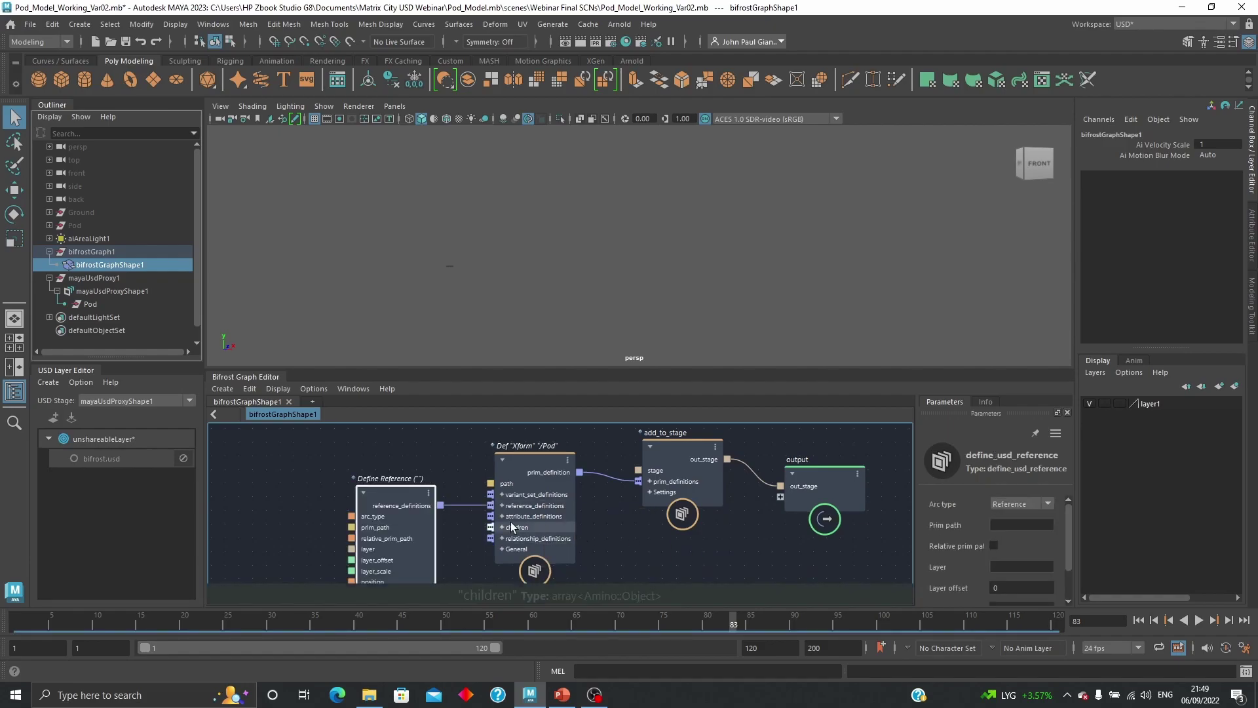
middle_click_drag(389, 460, 478, 452)
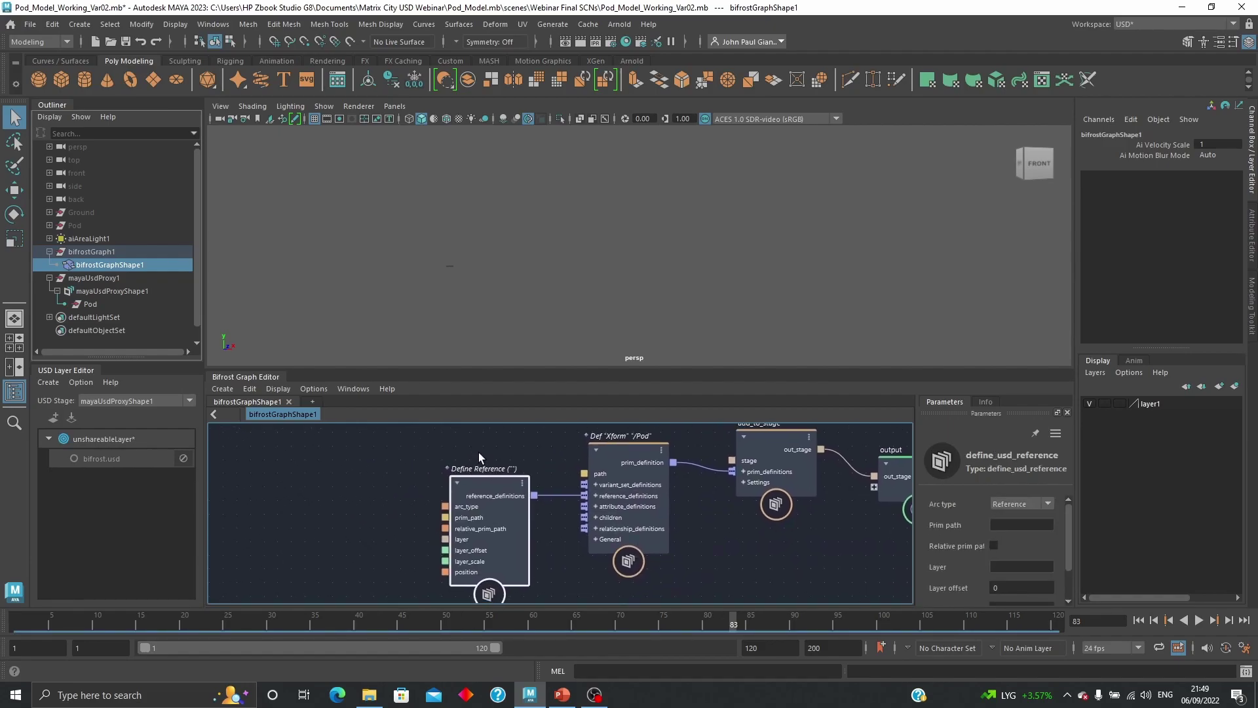
- Create an open_usd_layer node connected to the layer input of the define_usd_reference node
right_click(470, 538)
mouse_move(564, 579)
left_click(607, 580)
middle_click_drag(378, 494, 337, 462)
- Set the open_usd_layer node's file to Pod.usd from the USD folder inside Documents, Matrix City USD Webinar
left_click(1053, 524)
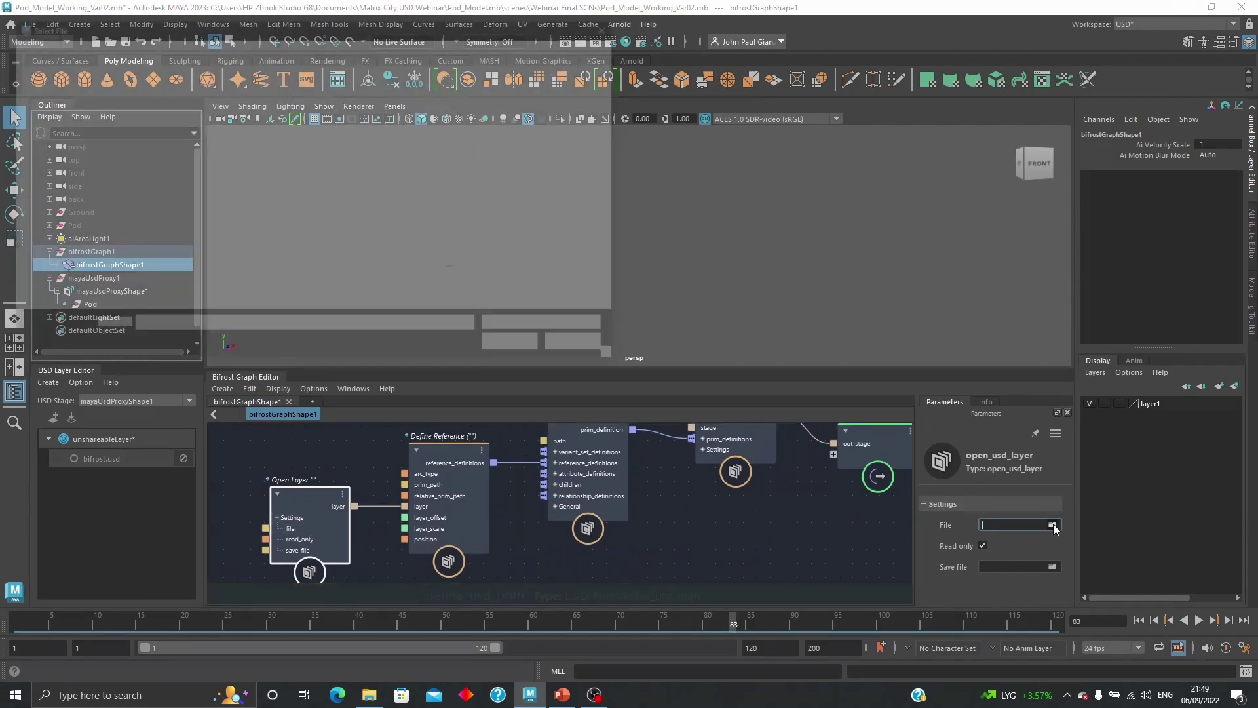
left_click(61, 148)
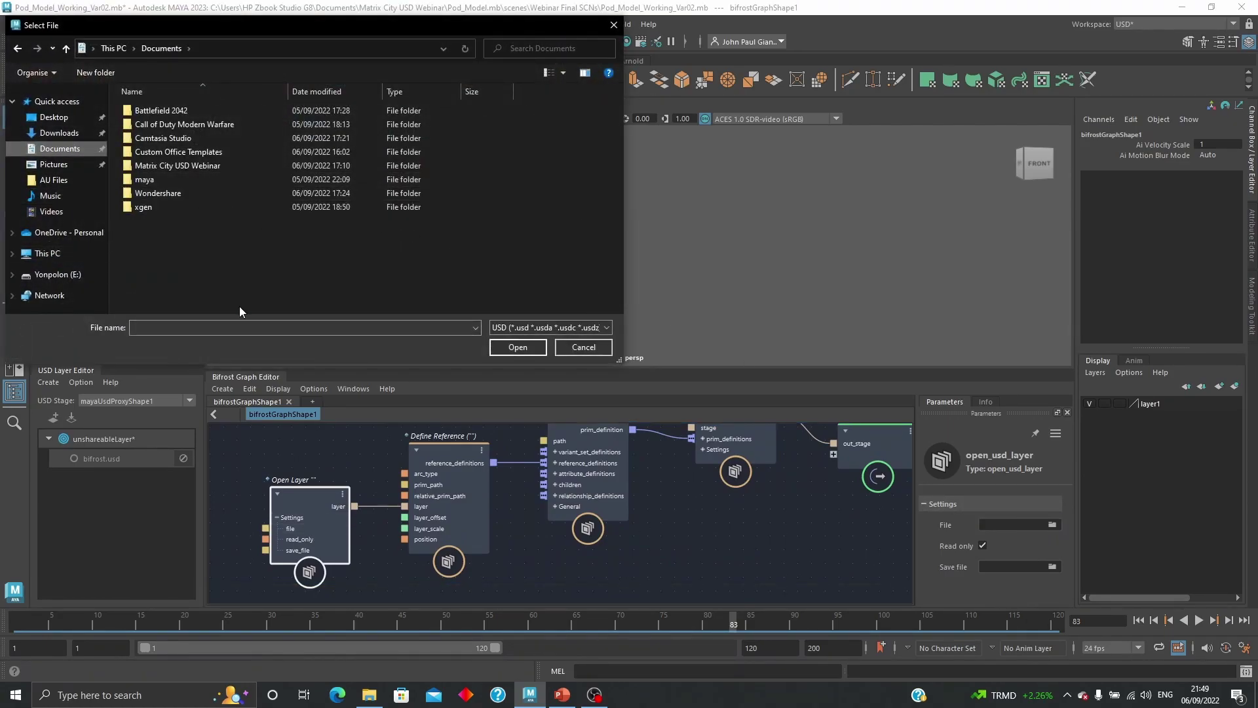
double_click(172, 166)
double_click(145, 124)
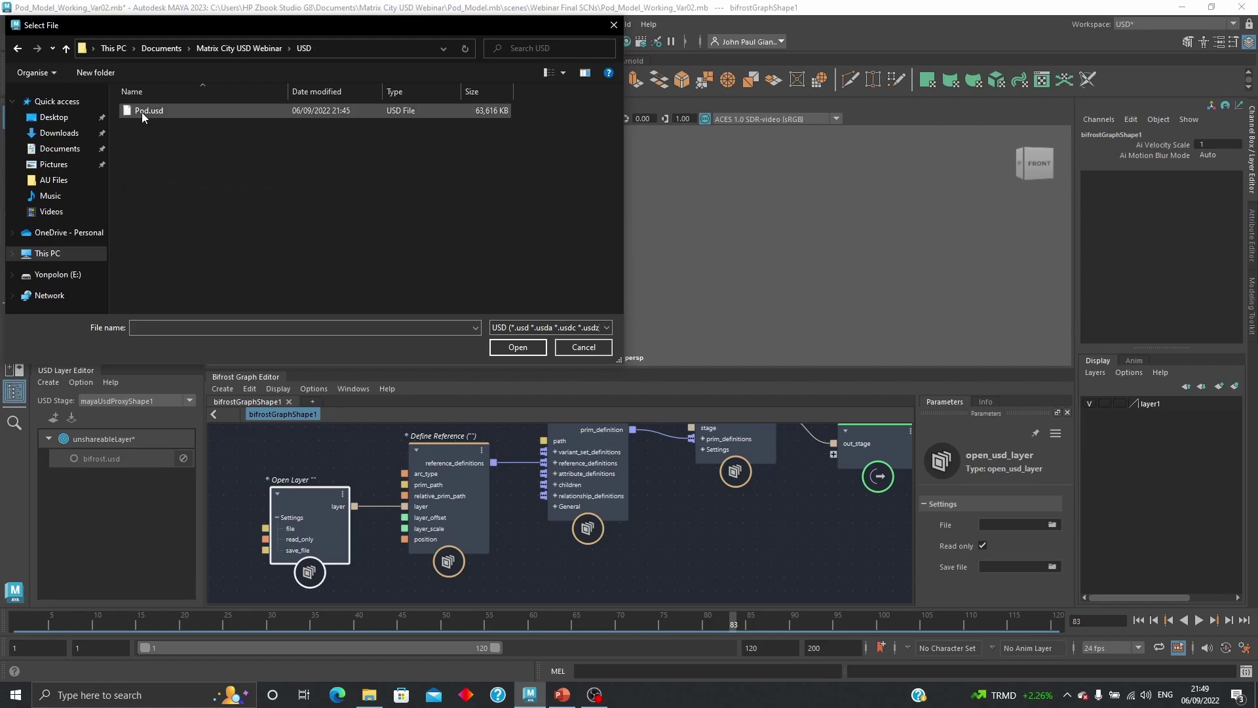
left_click(145, 111)
left_click(521, 348)
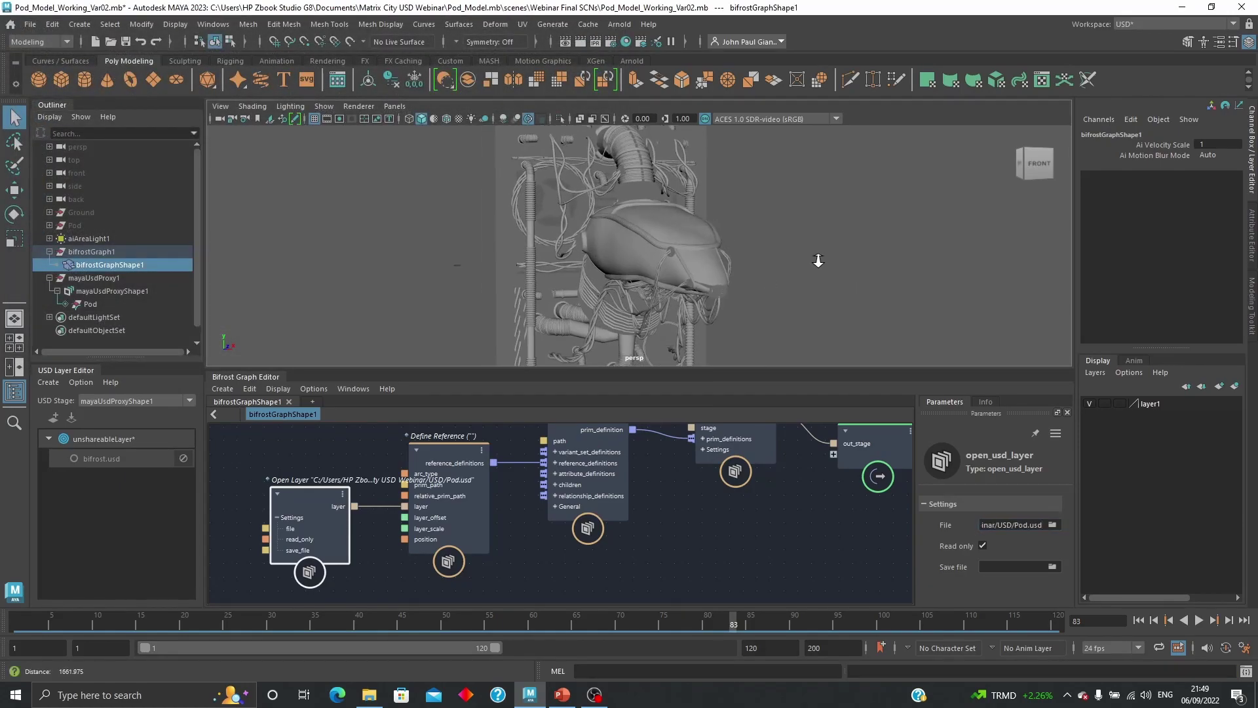
- Inspect the referenced pod model and the complete node chain, and delete bifrostGraph1 together with mayaUsdProxy1
right_click_drag(819, 261, 706, 263, "alt")
left_click_drag(661, 288, 700, 287, "alt")
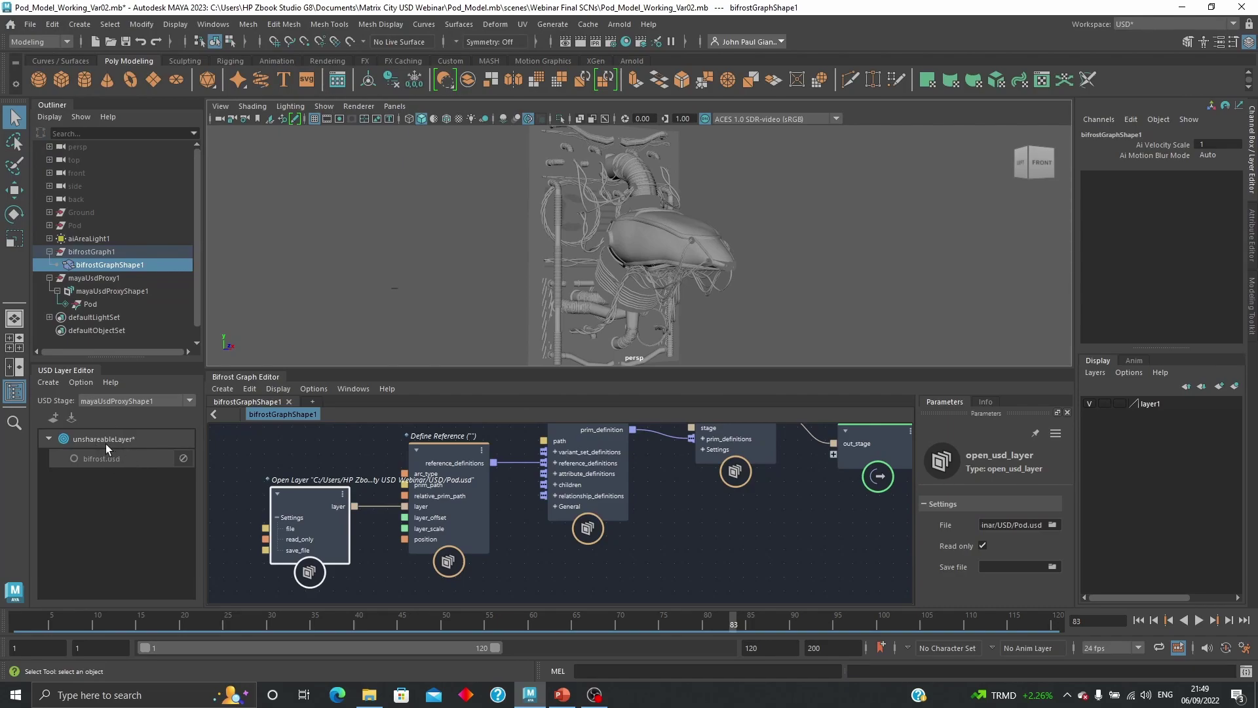
scroll(750, 561, "down", 3)
middle_click_drag(753, 517, 714, 554, "alt")
scroll(747, 565, "up", 1)
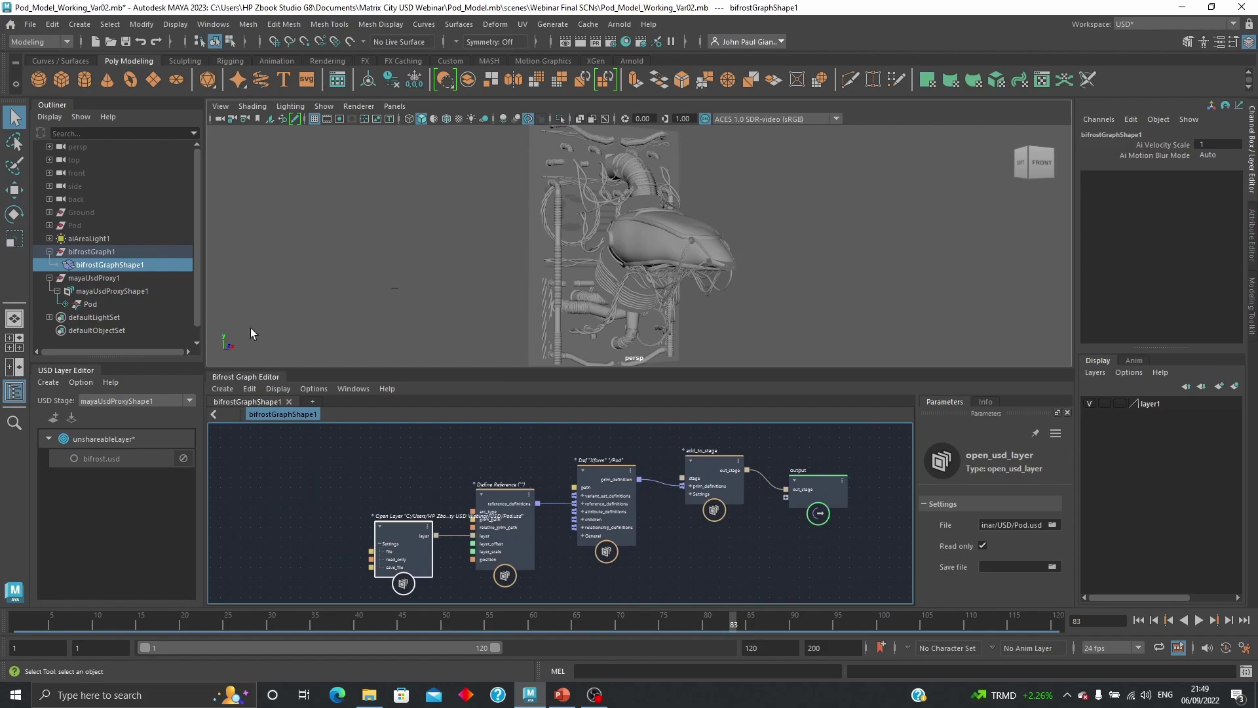
middle_click_drag(514, 464, 494, 460, "alt")
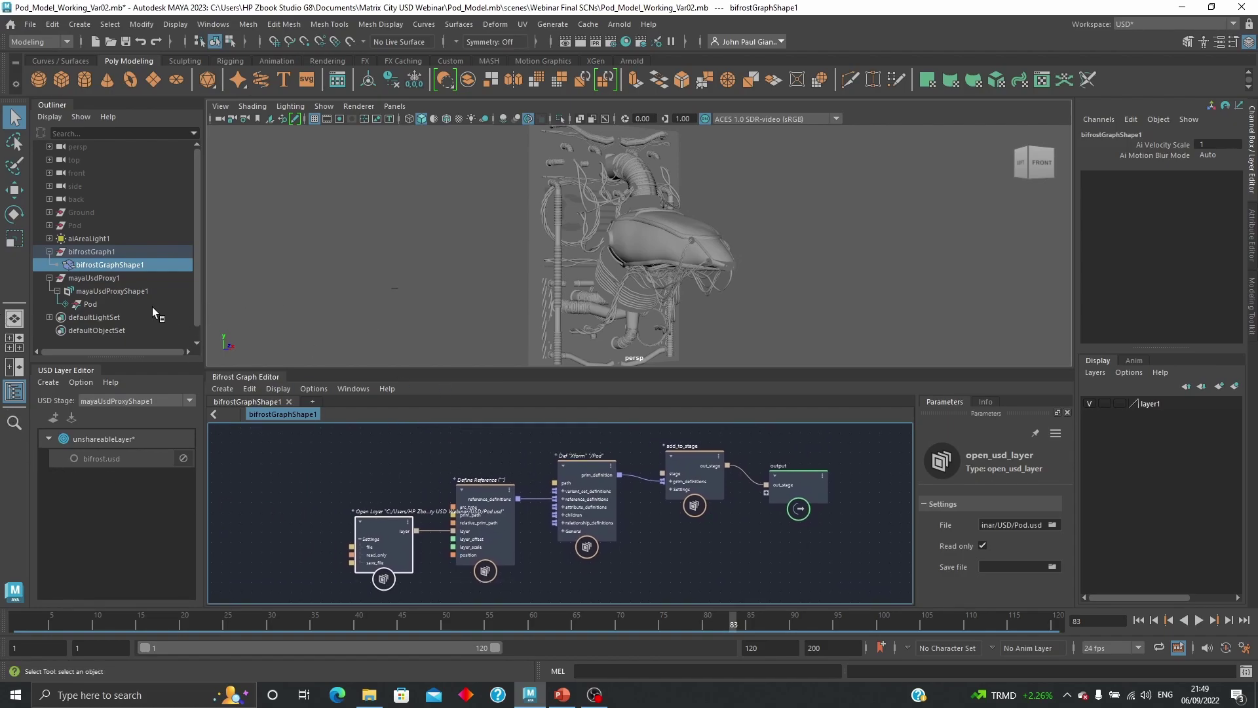
left_click(95, 253)
left_click(95, 278, "ctrl")
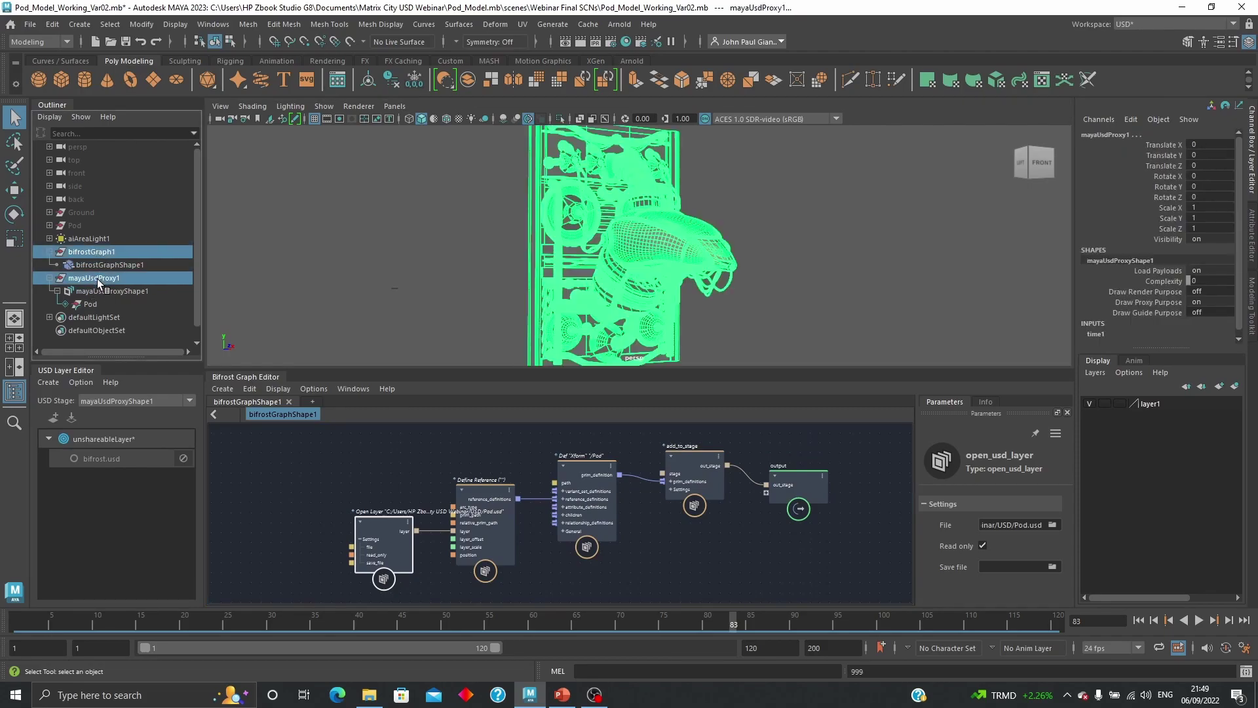
key("Delete")
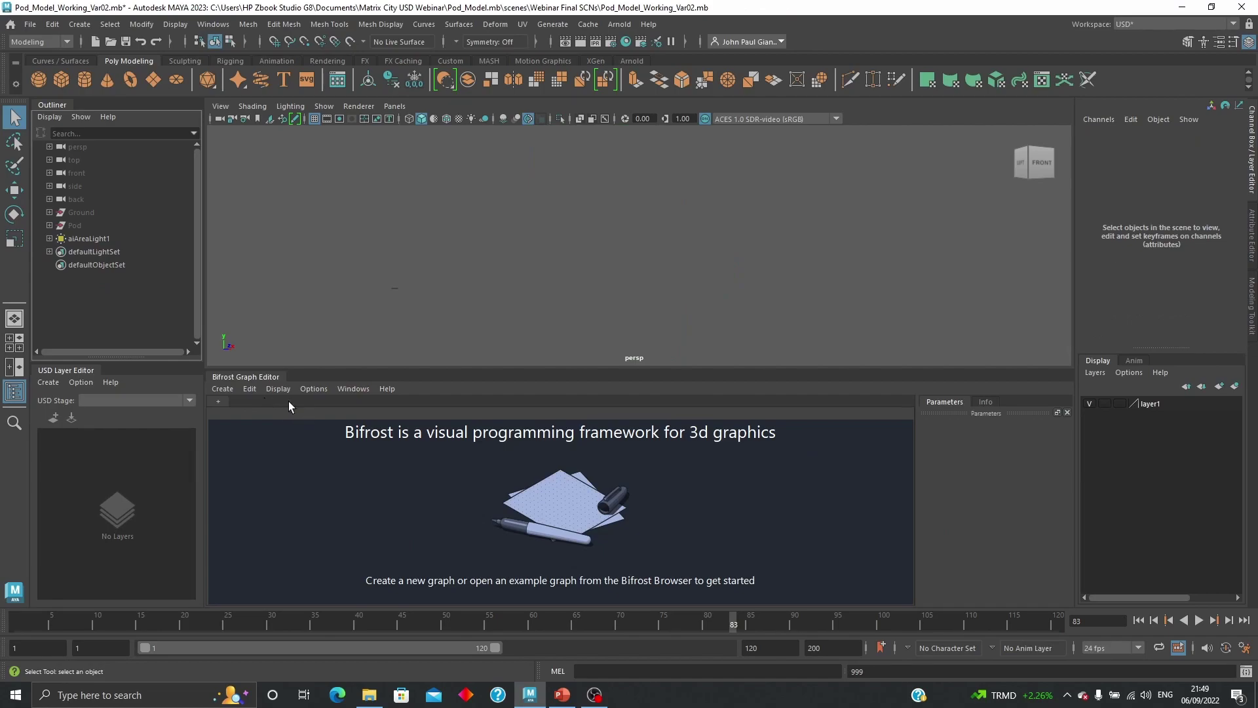
- Collapse the Bifrost graph area and show the hidden Pod group in the viewport
left_click(258, 377)
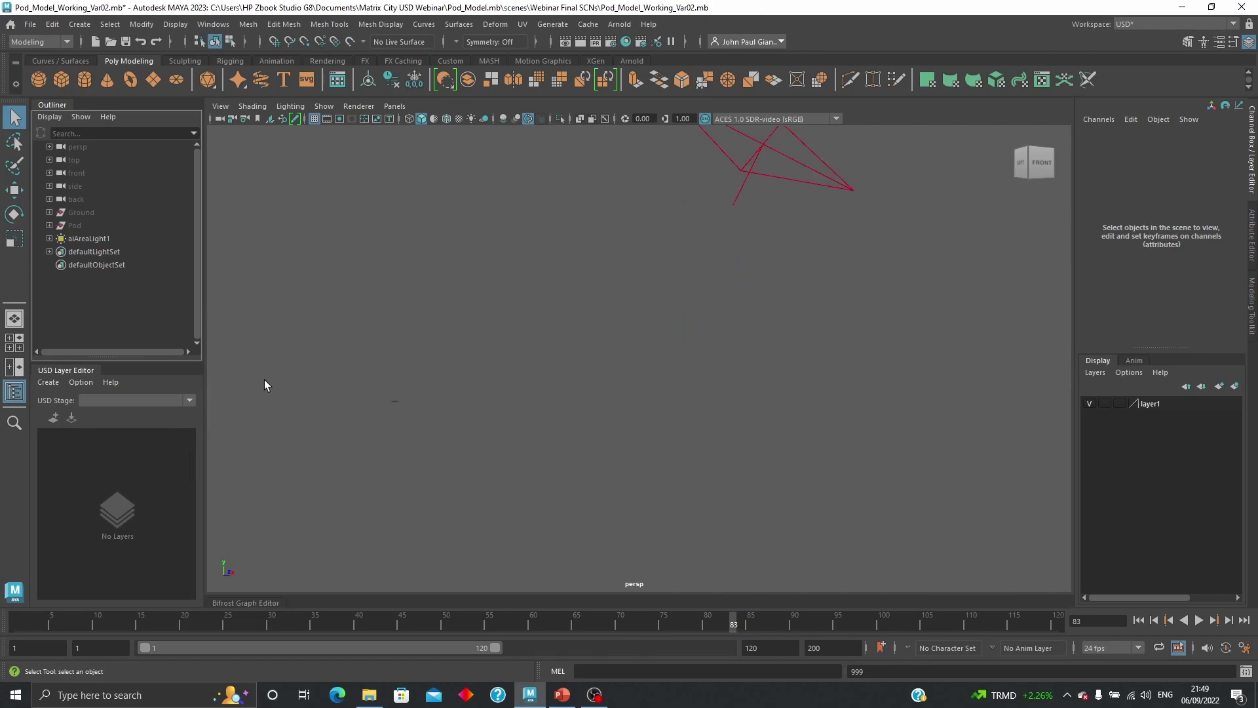
left_click(77, 226)
key("shift+h")
left_click(443, 306)
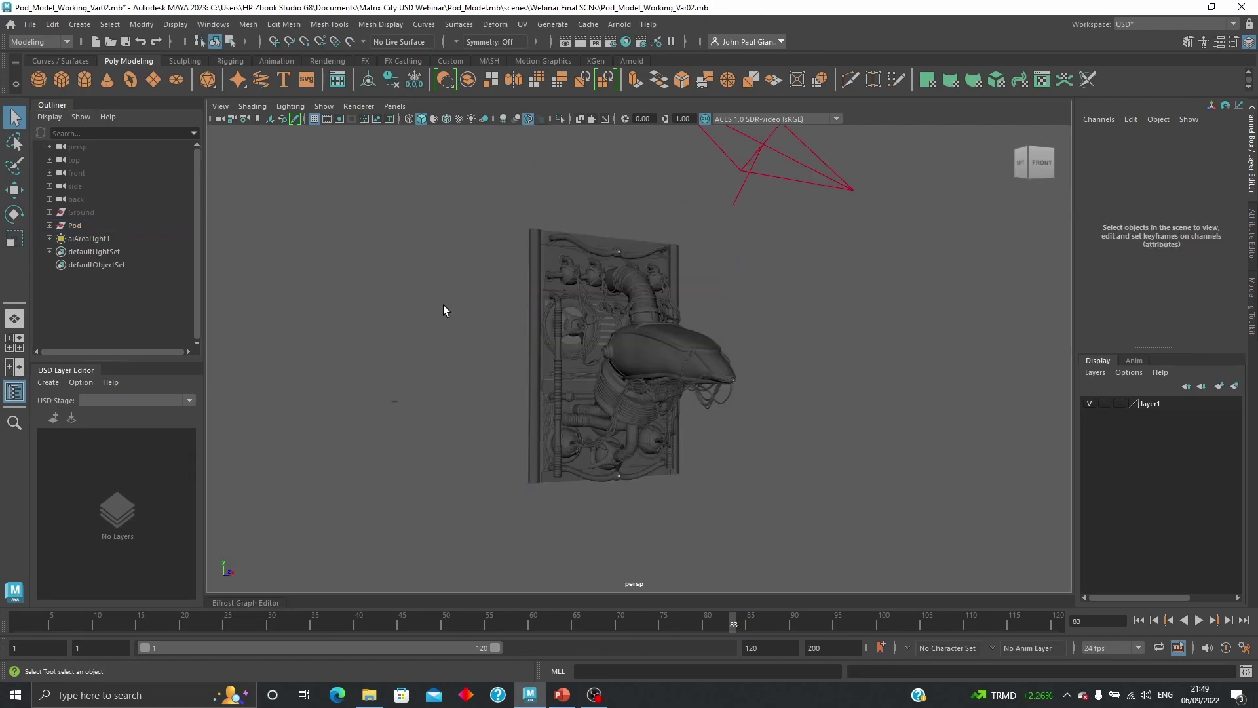
- Create a USD stage with a new layer and expand stage1 in the scene hierarchy
left_click(79, 24)
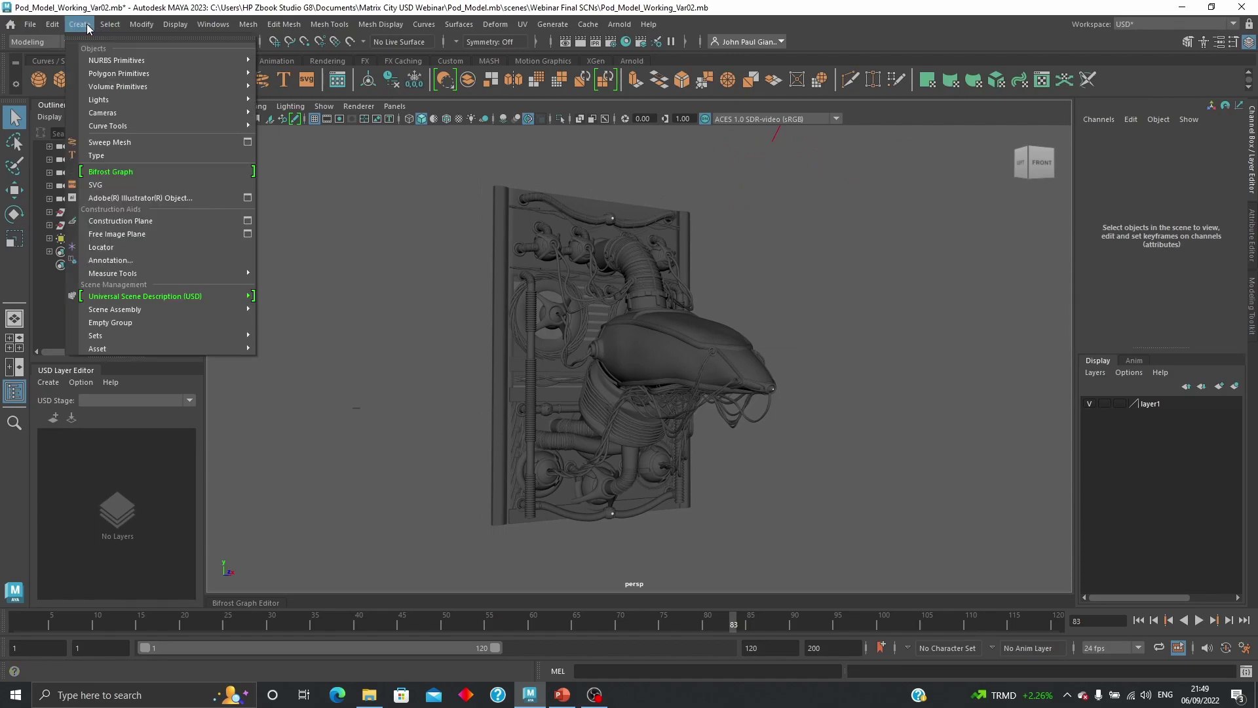
mouse_move(164, 296)
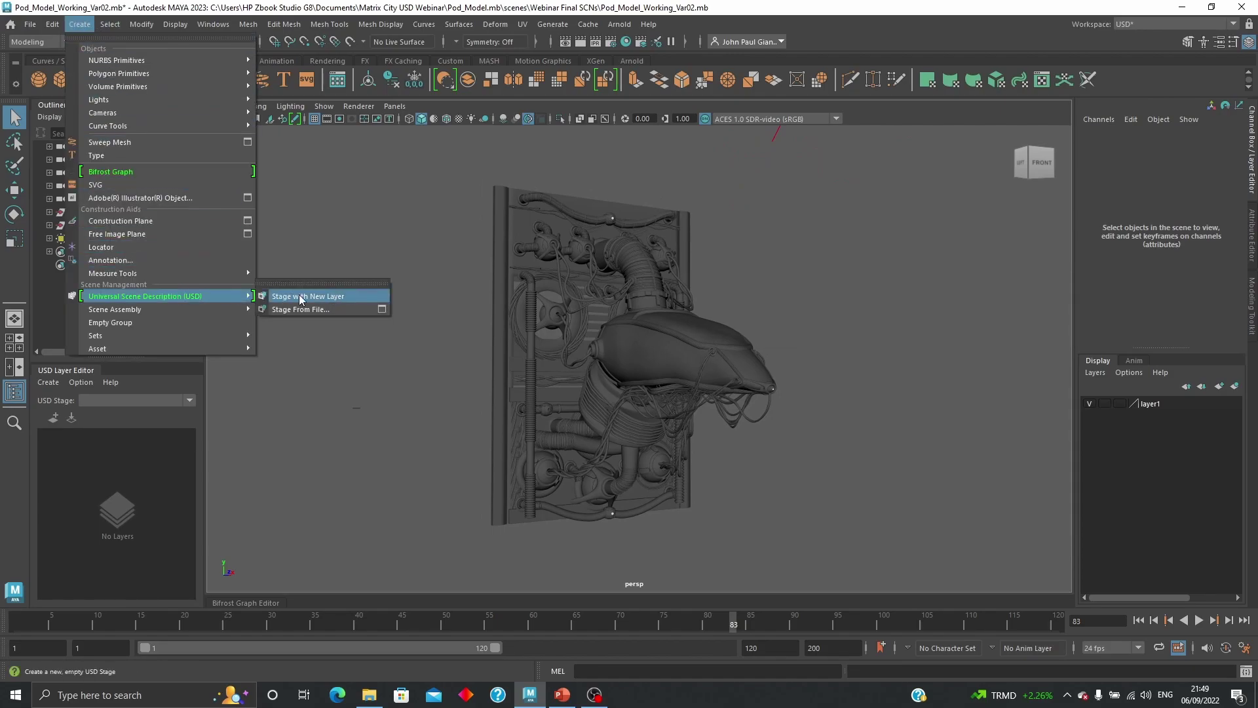
left_click(331, 298)
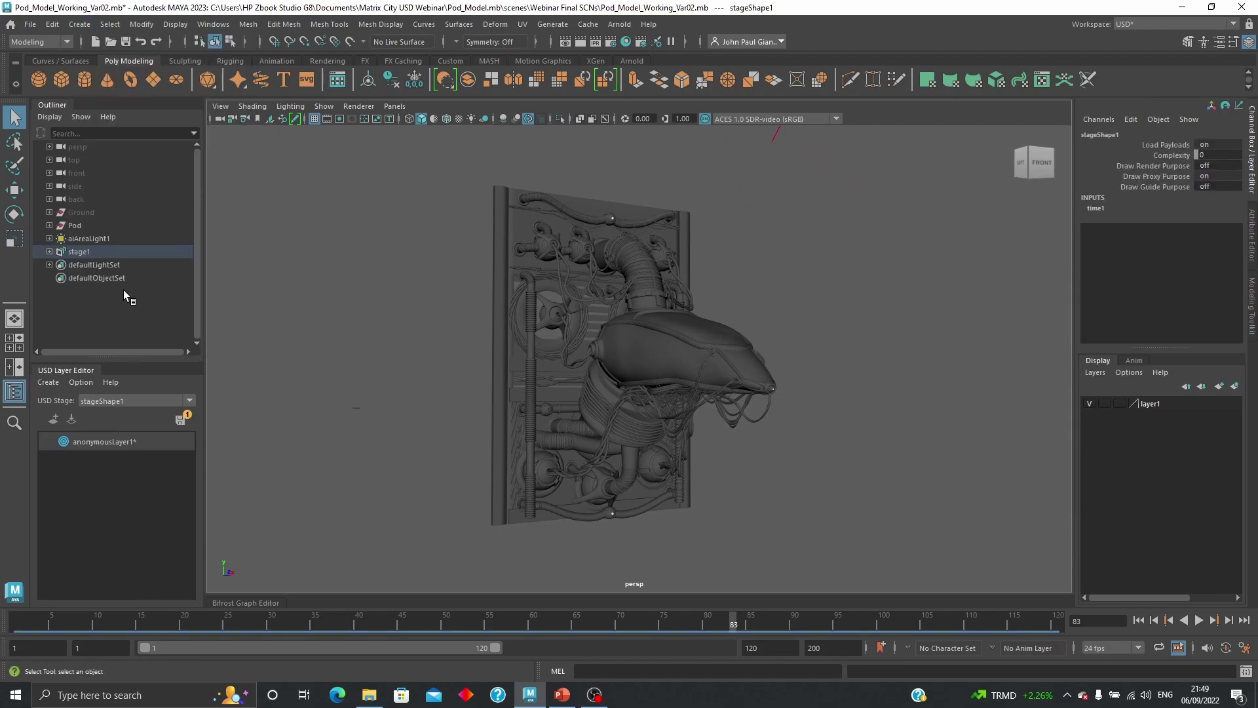
left_click(49, 251)
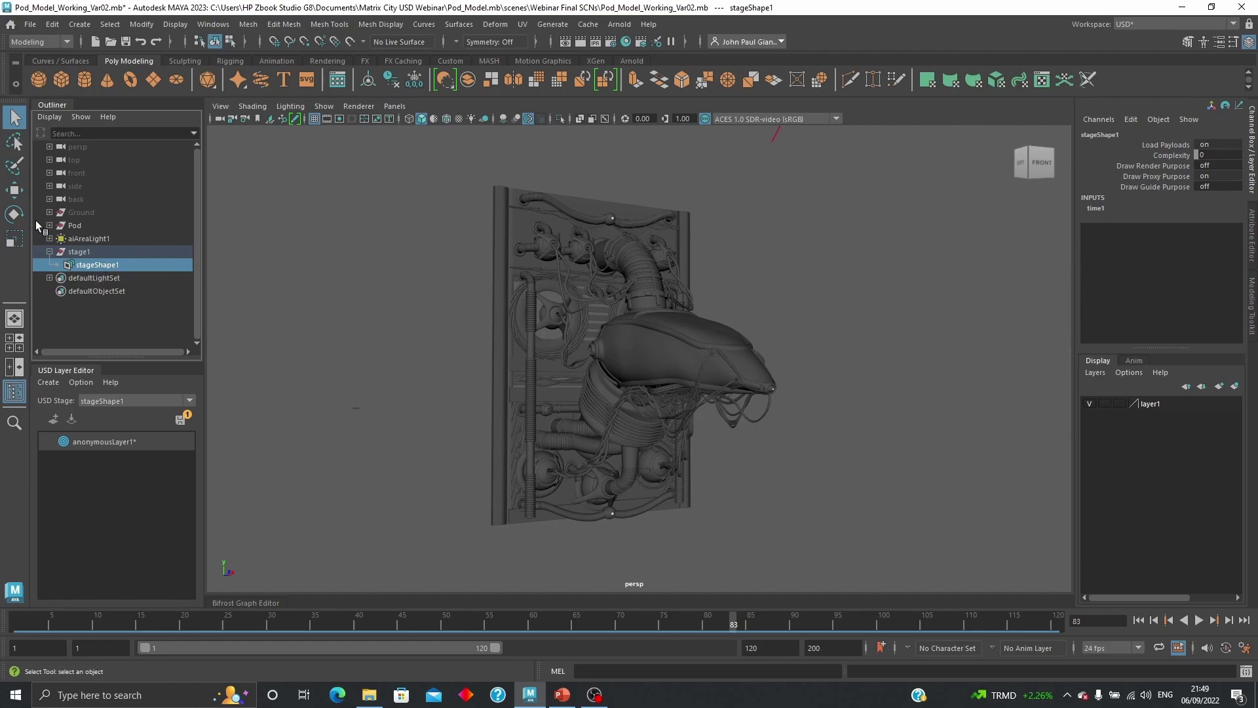
- Expand the Pod group and duplicate its Pod_Cristal2 mesh as USD data into stageShape1
left_click(49, 226)
scroll(164, 240, "down", 3)
scroll(150, 244, "up", 3)
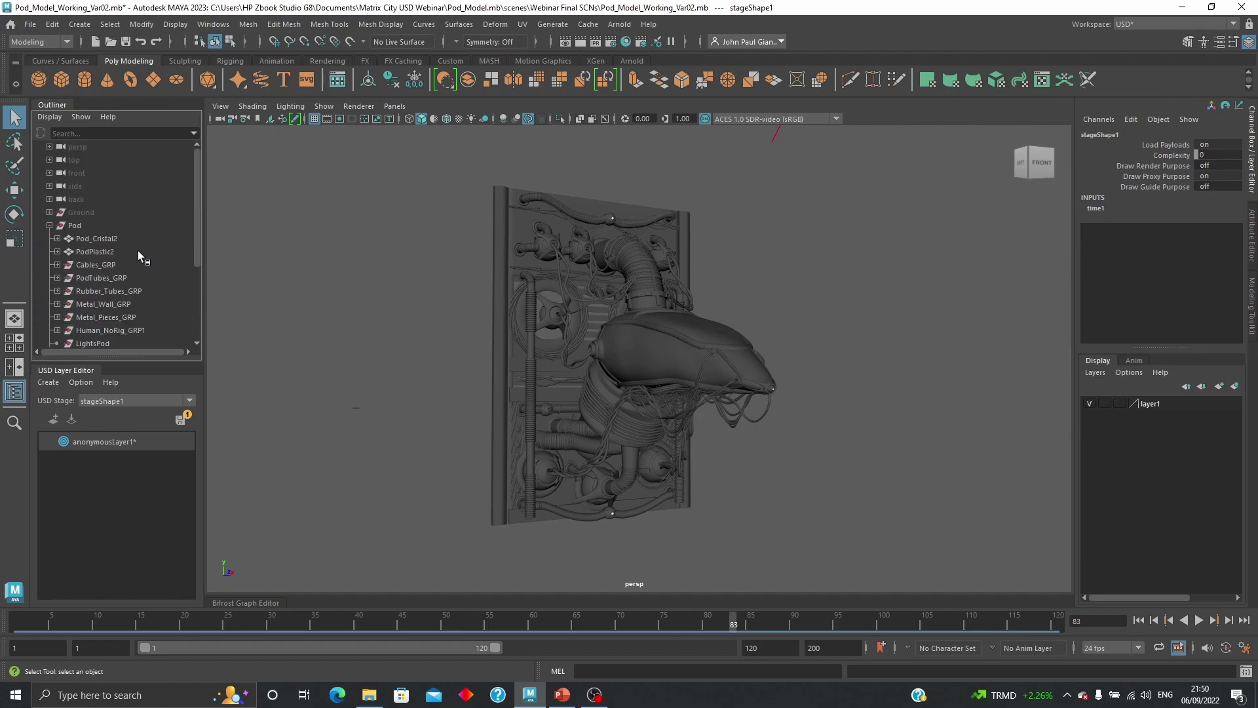
left_click(112, 239)
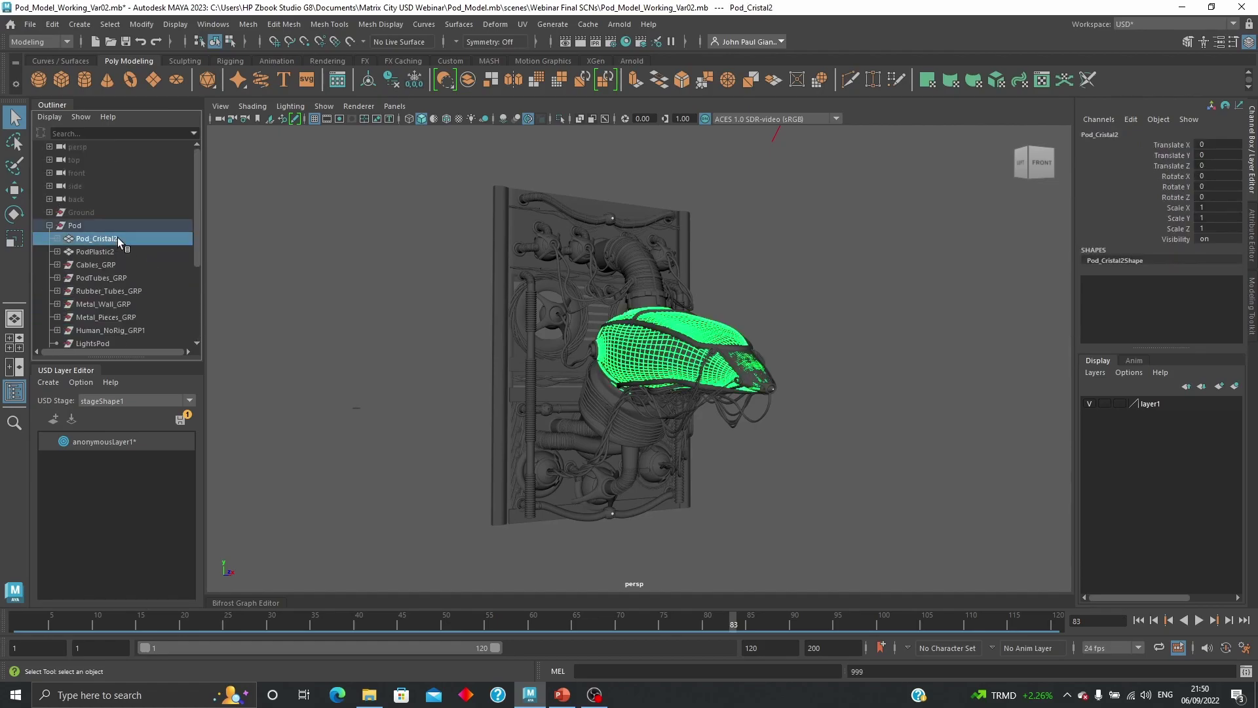
right_click(118, 238)
mouse_move(181, 247)
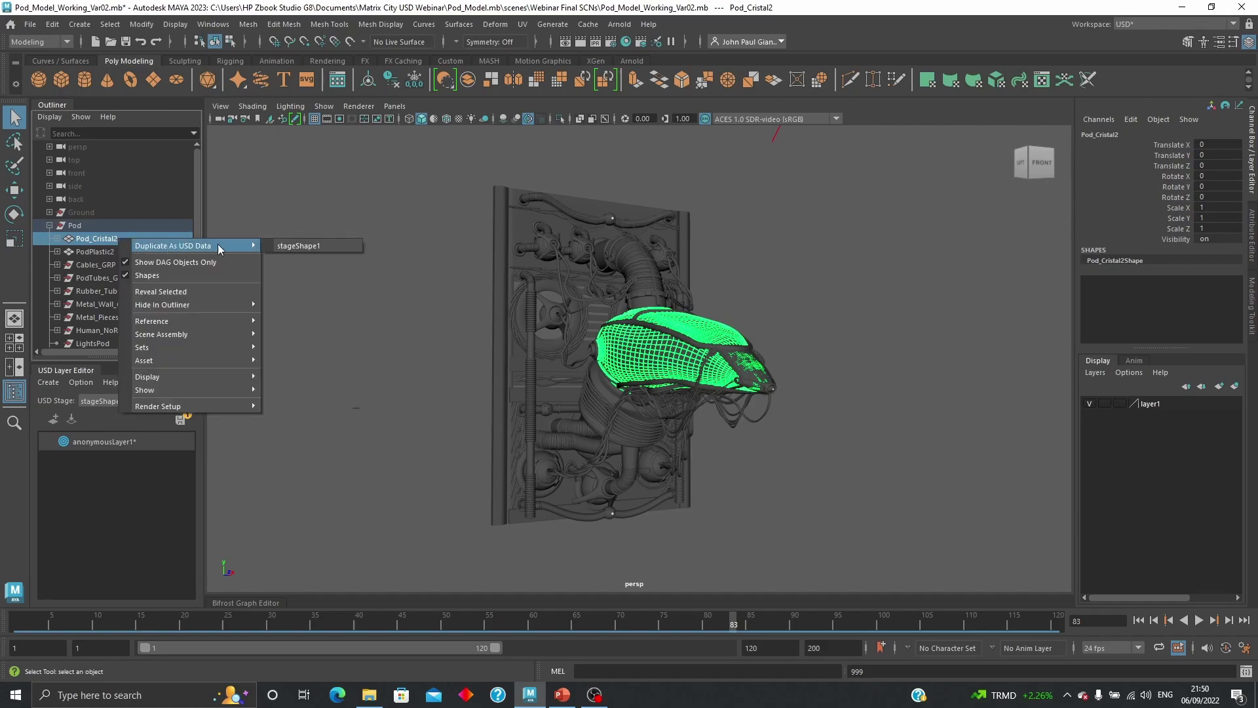
left_click(318, 246)
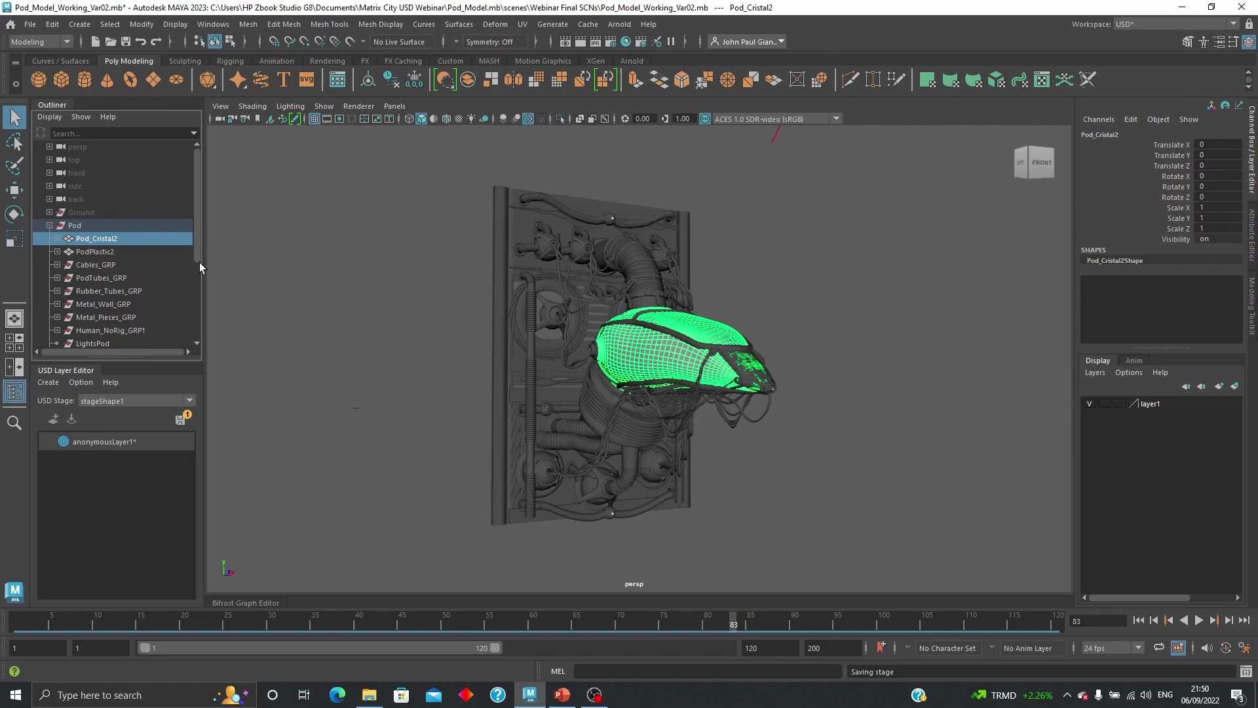
- Isolate the Pod_Cristal2 prim under stageShape1, examine it from several angles, and end the isolation
left_click_drag(194, 235, 194, 286)
left_click(105, 305)
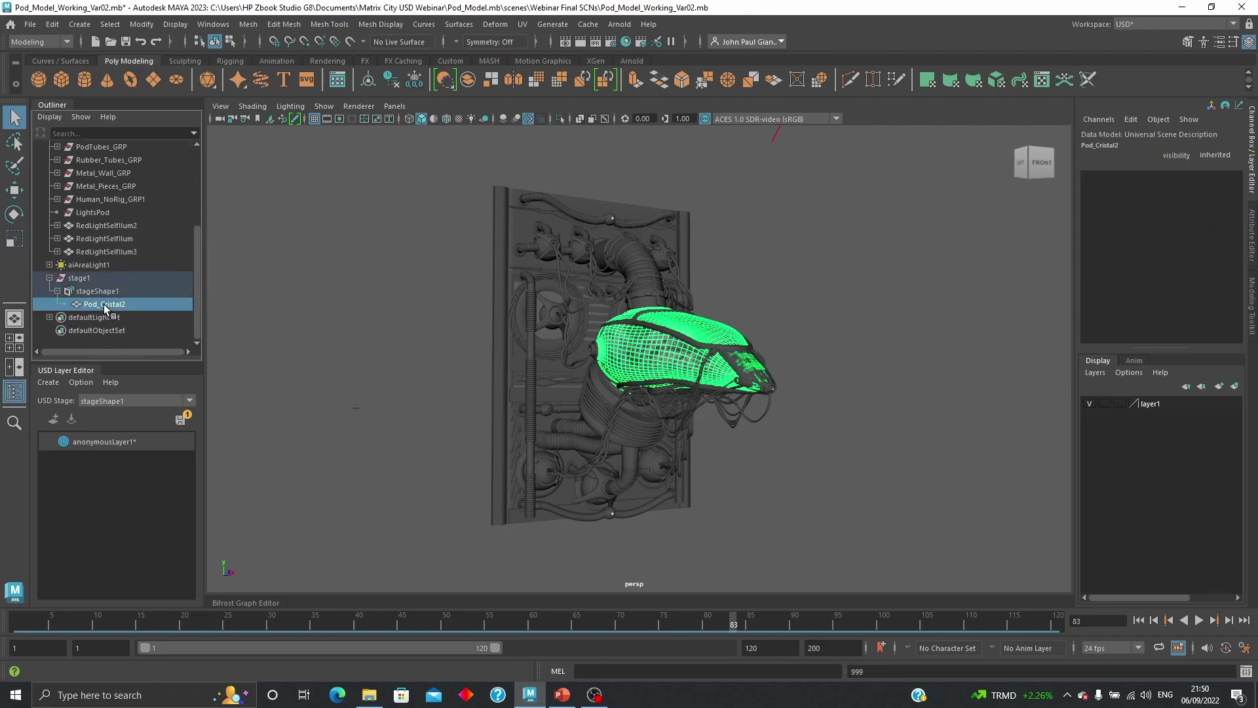
left_click(561, 119)
left_click_drag(655, 364, 641, 384, "alt")
left_click(727, 348)
mouse_move(727, 350)
left_mouse_down("alt")
mouse_move(708, 404)
mouse_move(566, 361)
mouse_move(724, 366)
left_mouse_up("alt")
left_click(724, 366)
middle_click_drag(817, 317, 778, 321, "alt")
right_click_drag(649, 367, 694, 380, "alt")
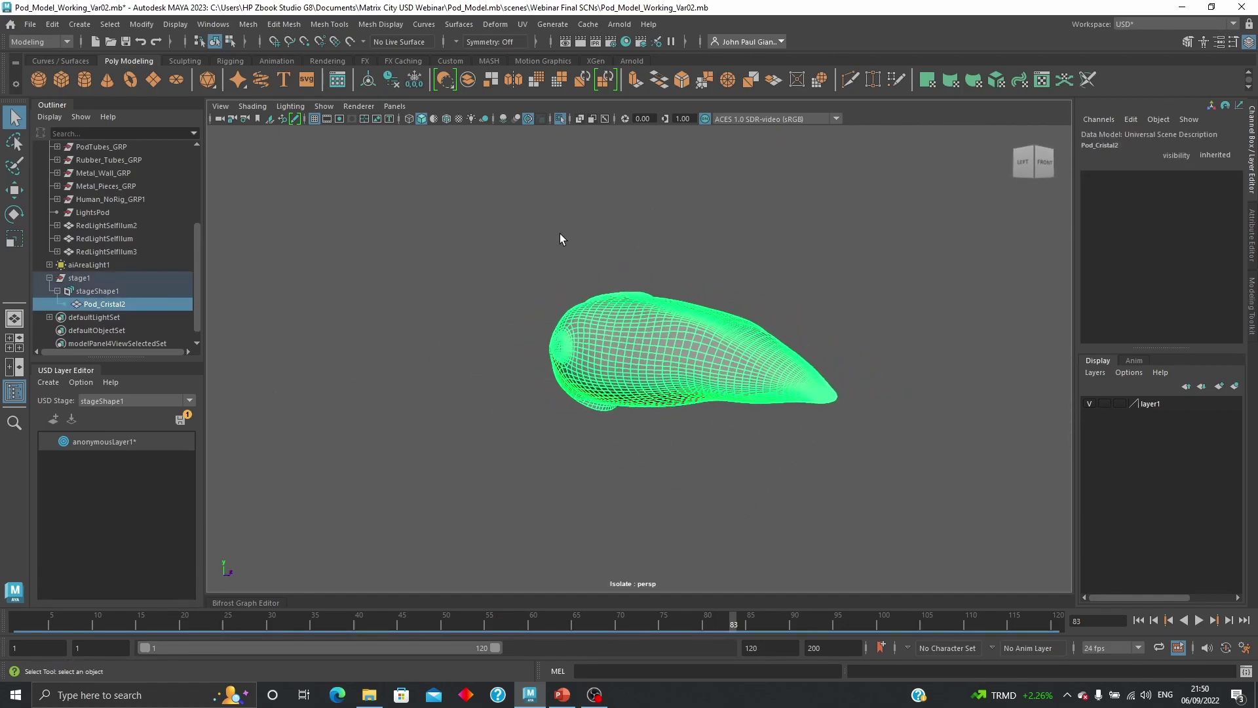
left_click(560, 119)
- Duplicate PodPlastic2, Cables_GRP, PodTubes_GRP and the remaining parts of the Pod group as USD data into stageShape1
scroll(137, 268, "up", 5)
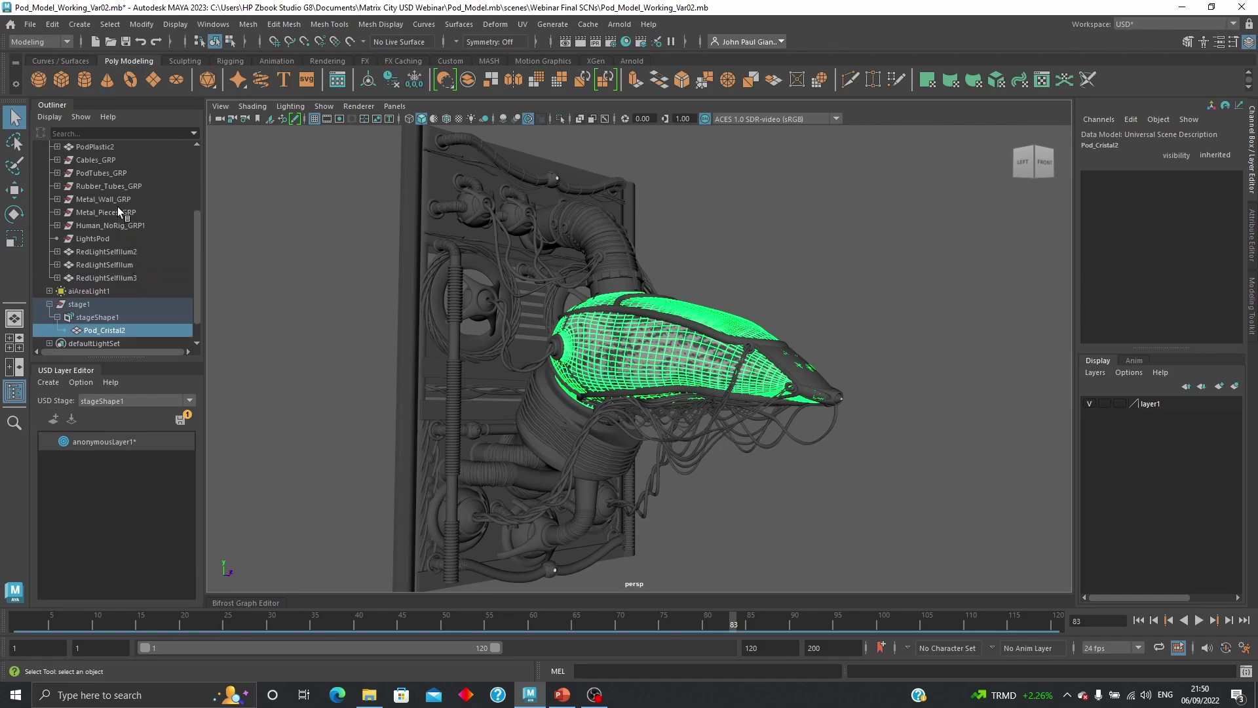
left_click(105, 252)
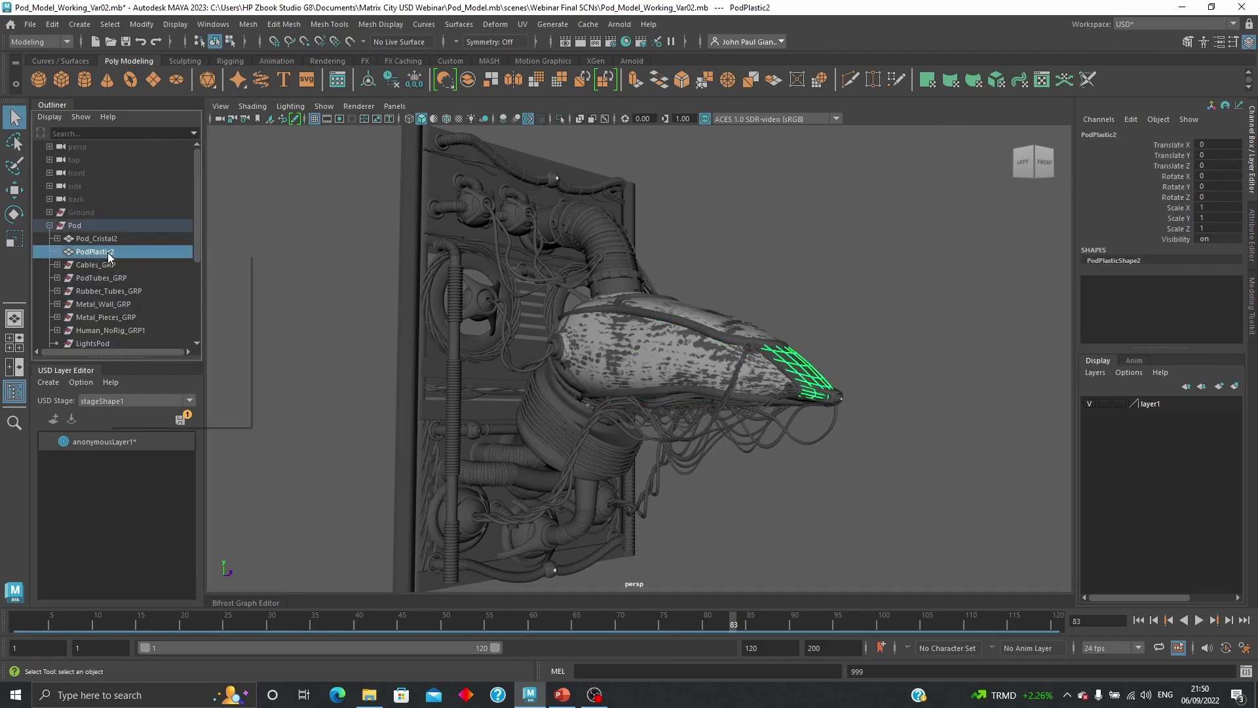
right_click(108, 253)
left_click(304, 253)
left_click(98, 265)
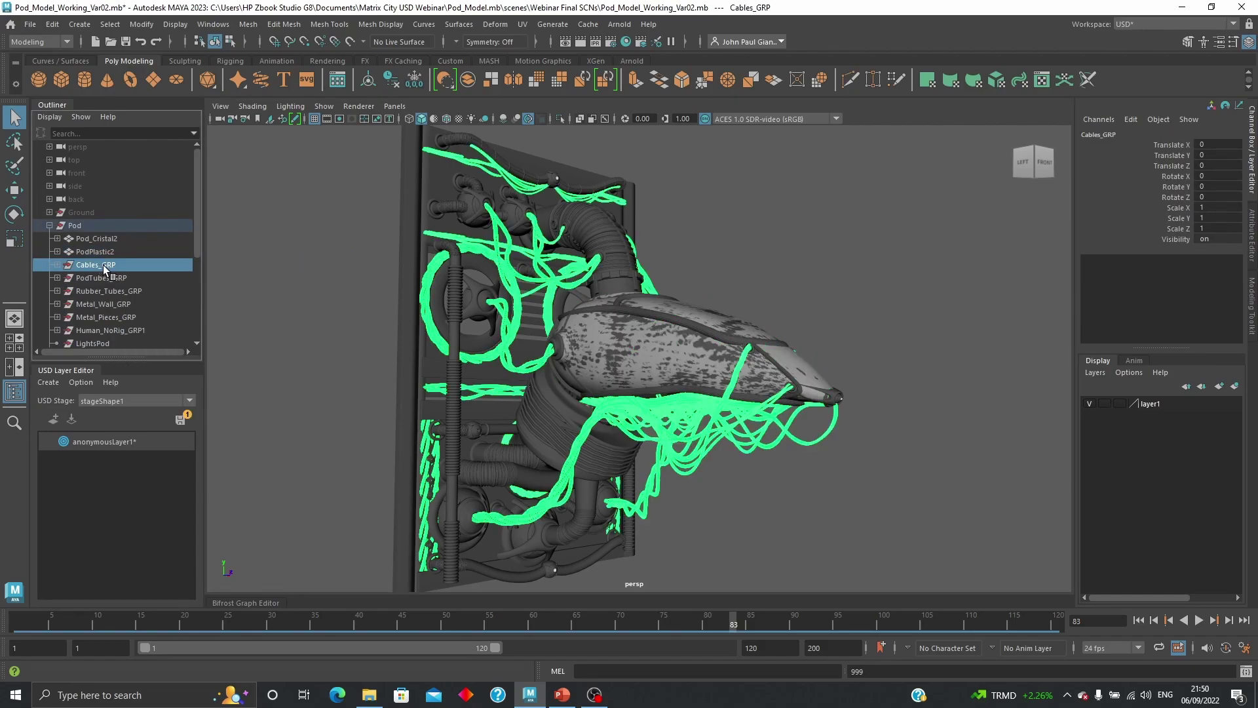
right_click(100, 266)
left_click(299, 270)
left_click(101, 278)
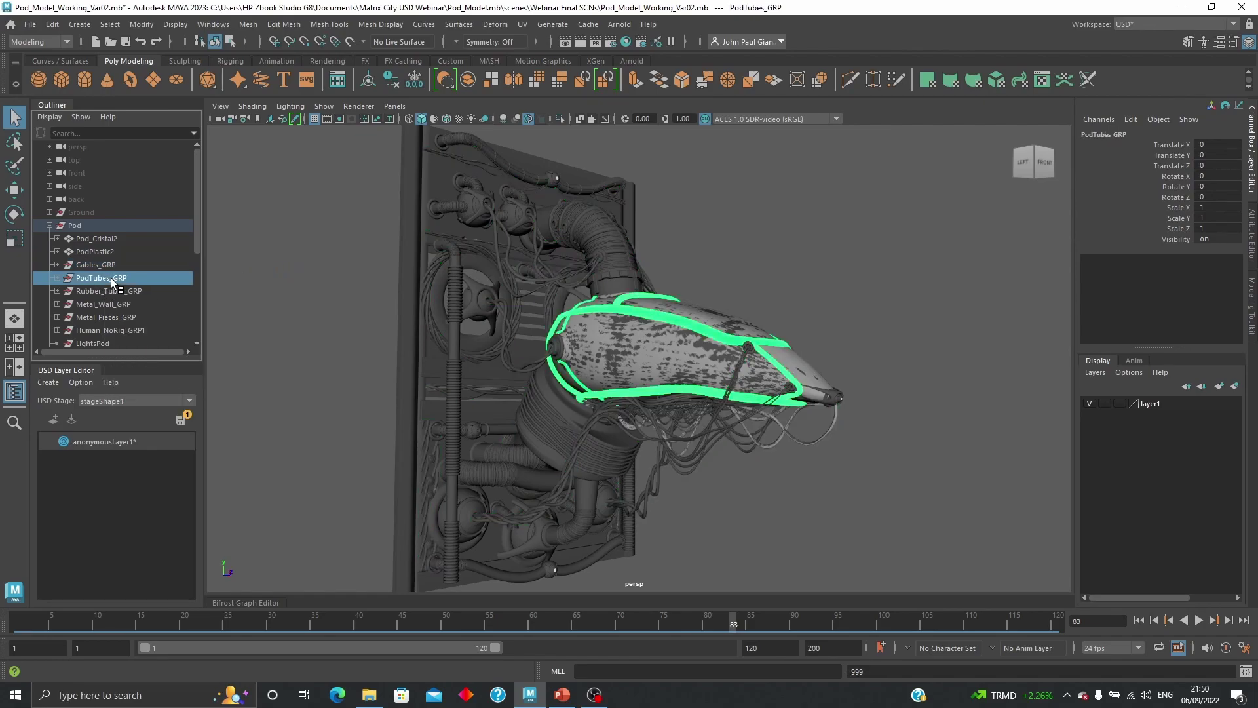
right_click(104, 280)
left_click(290, 278)
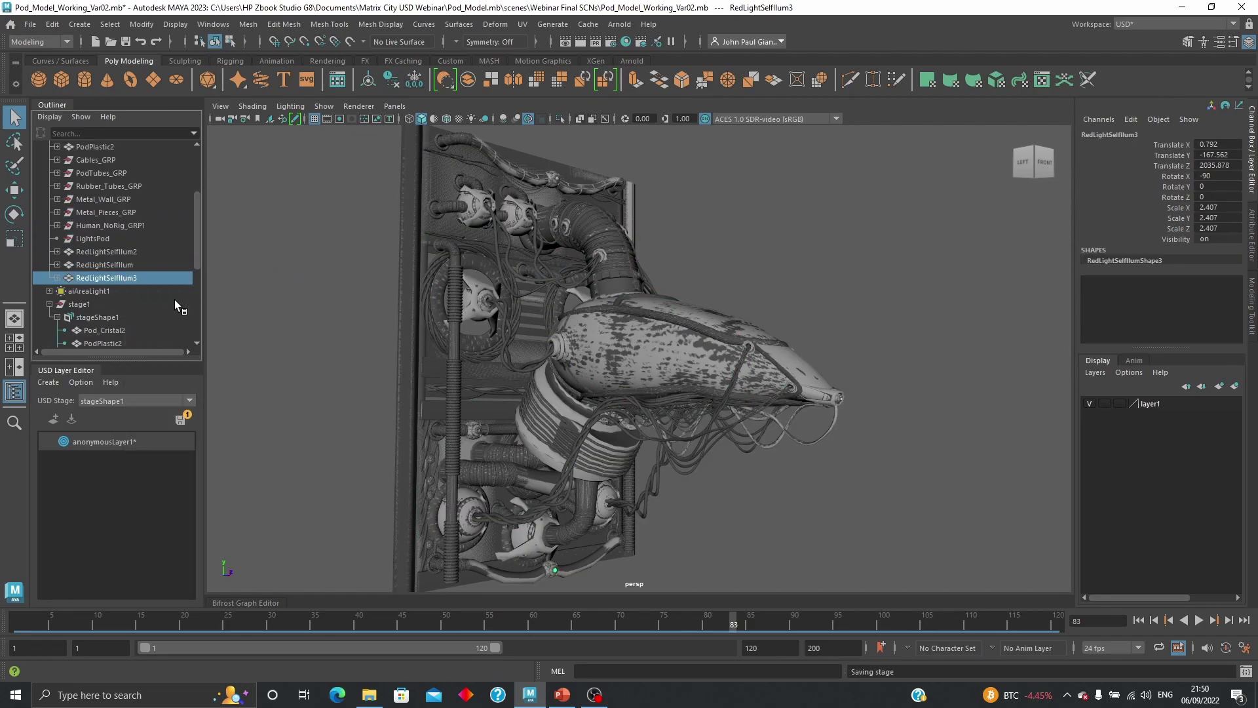
- Hide the original Maya Pod group so only its USD copy is displayed
scroll(107, 249, "up", 3)
left_click(75, 225)
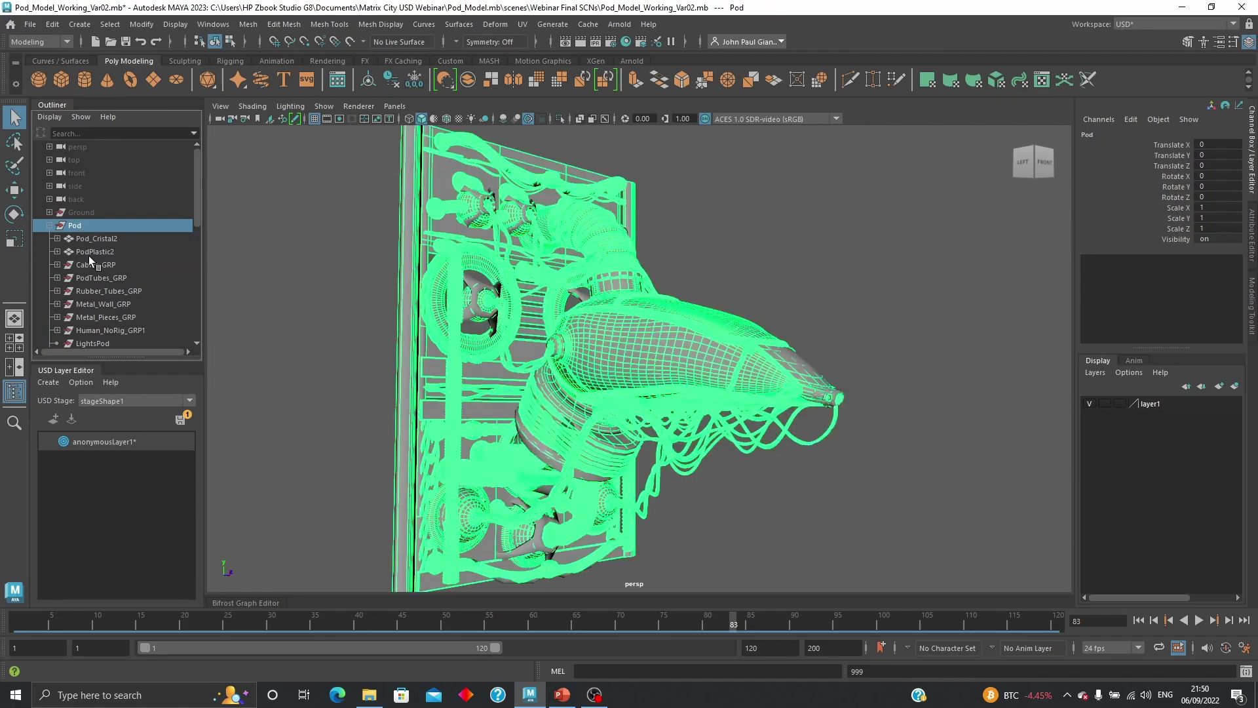
key("ctrl+h")
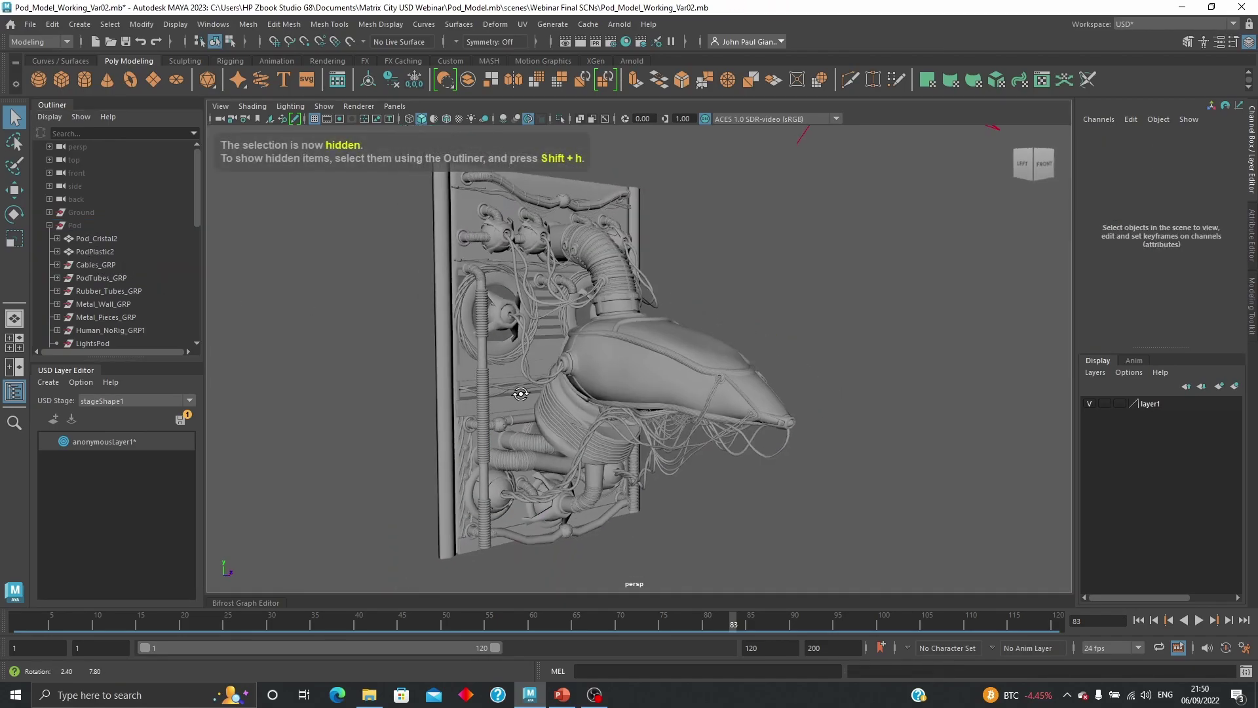
- Examine the USD copy of the pod up close and as a whole, including its pipes and cables
scroll(159, 316, "down", 5)
scroll(155, 311, "up", 1)
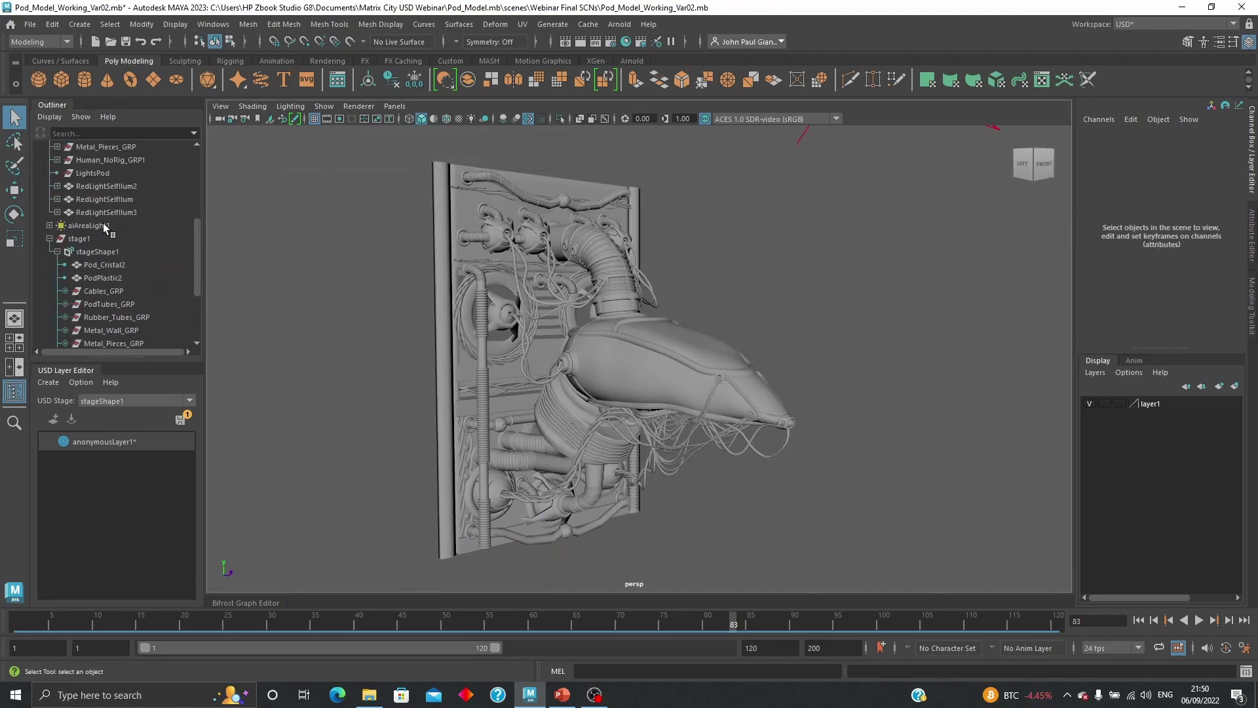
middle_click_drag(533, 263, 564, 294, "alt")
right_click_drag(564, 294, 721, 371, "alt")
middle_click_drag(548, 217, 665, 343, "alt")
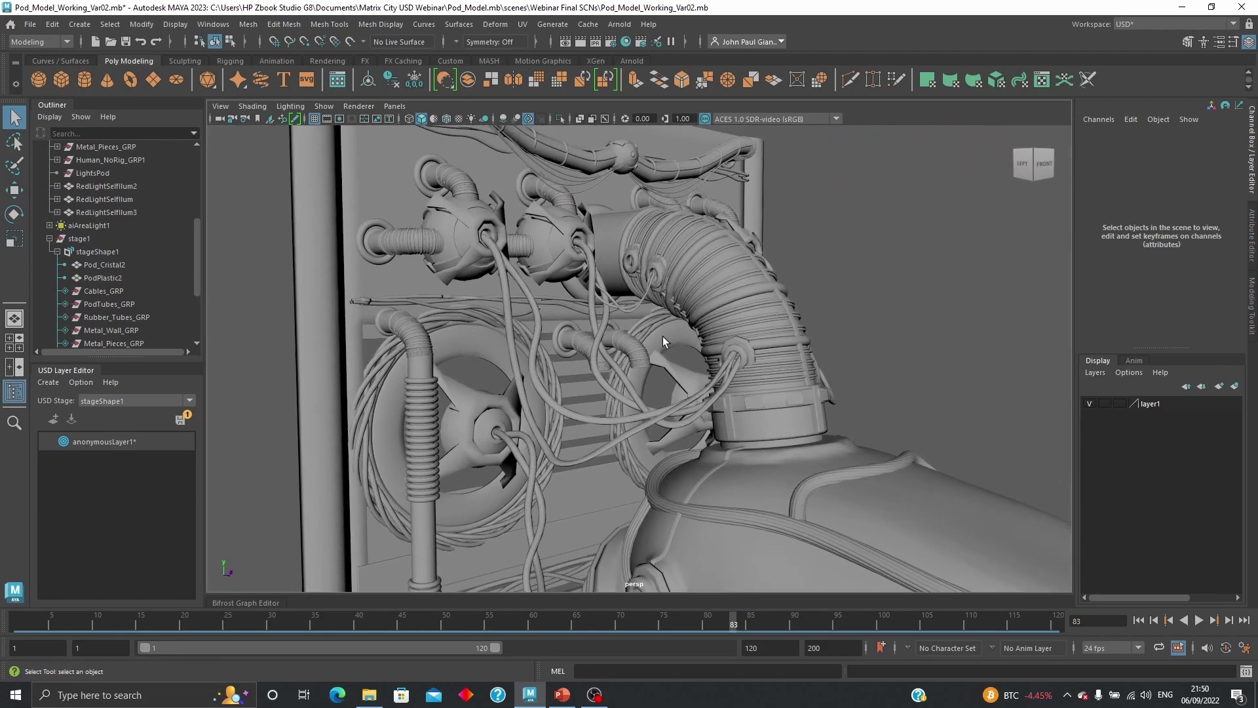
right_click_drag(666, 343, 594, 374, "alt")
middle_click_drag(593, 373, 521, 272, "alt")
mouse_move(584, 321)
left_mouse_down("alt")
mouse_move(545, 325)
mouse_move(542, 340)
mouse_move(601, 325)
left_mouse_up("alt")
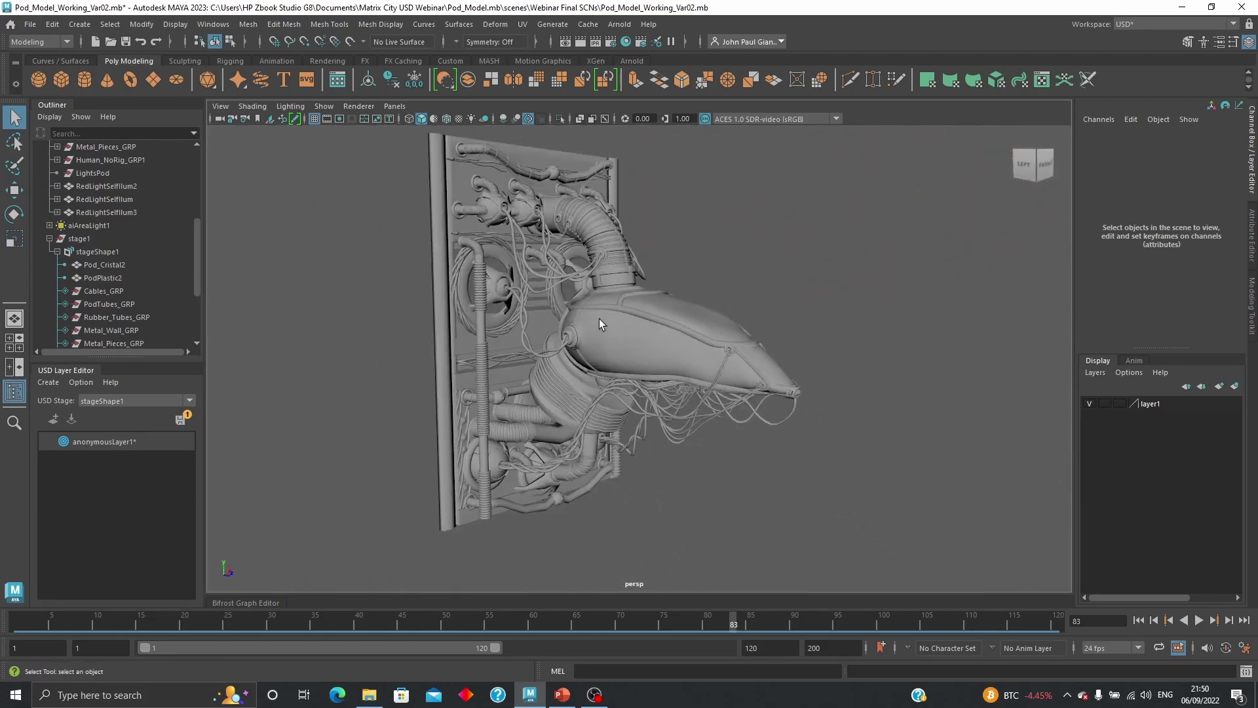
middle_click_drag(601, 326, 623, 351, "alt")
right_click_drag(646, 358, 659, 361, "alt")
left_click_drag(658, 360, 675, 357, "alt")
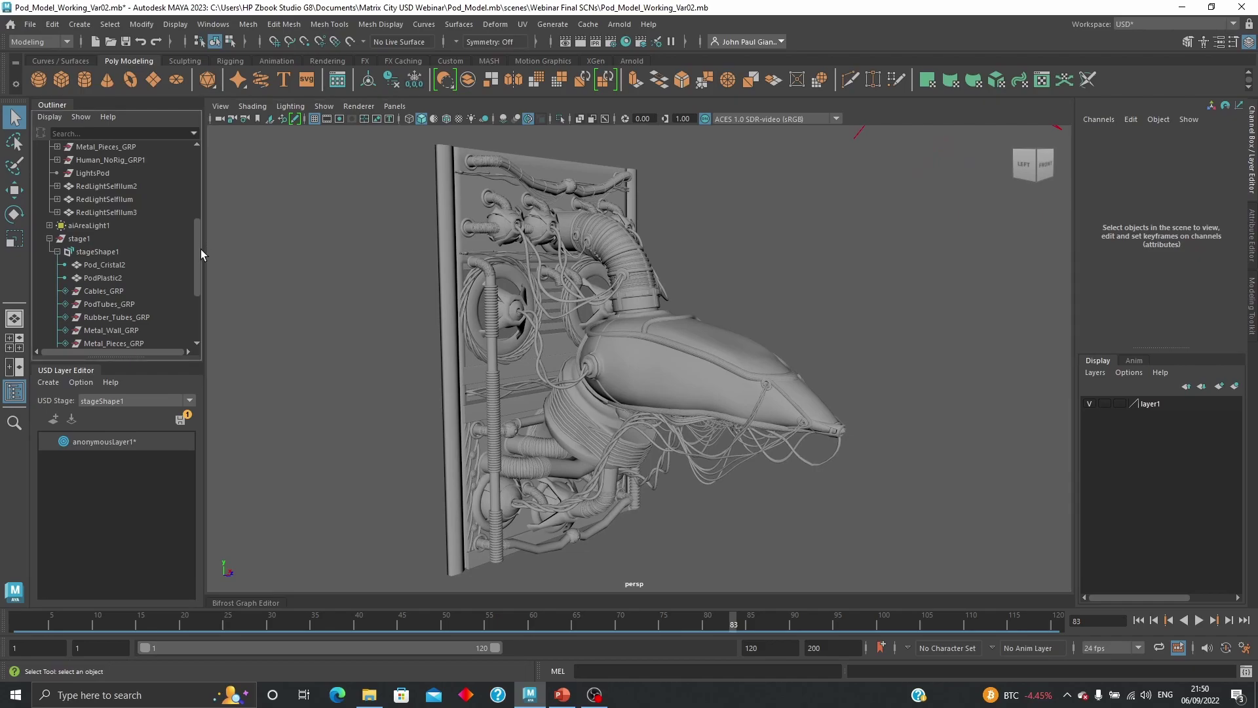
- Collapse the original Pod group and review the prims listed under stageShape1
left_click_drag(194, 243, 194, 176)
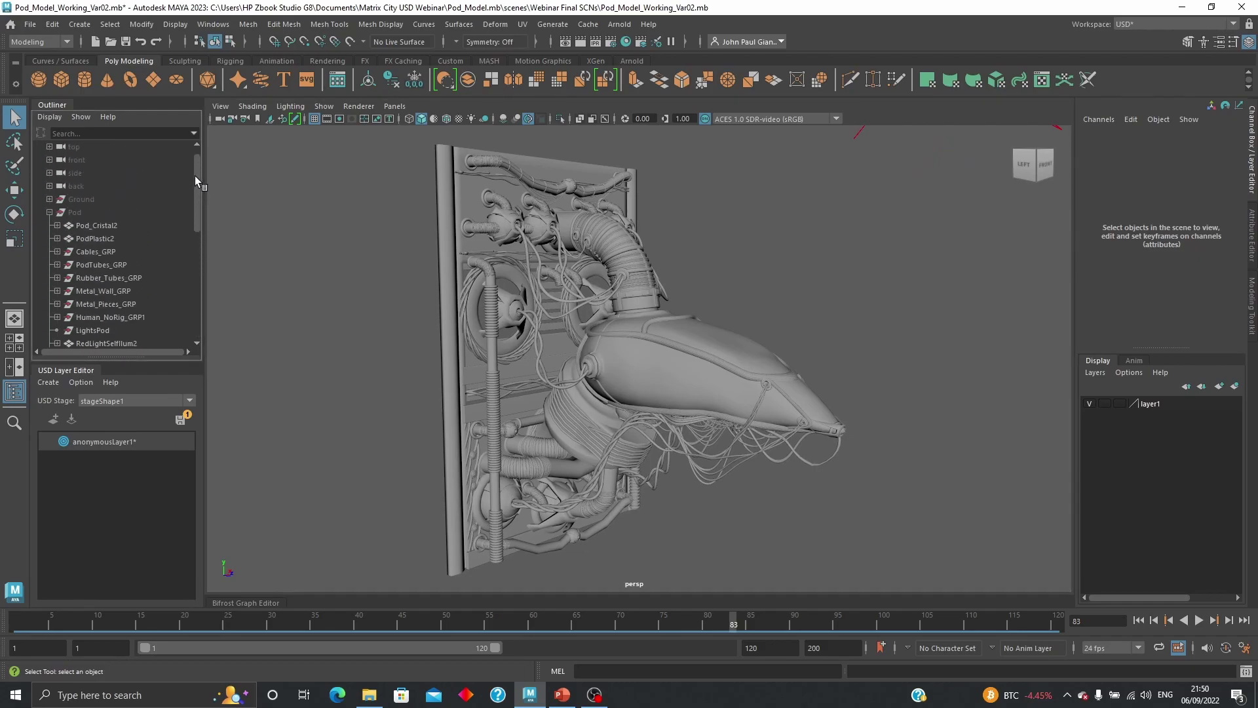
left_click(49, 213)
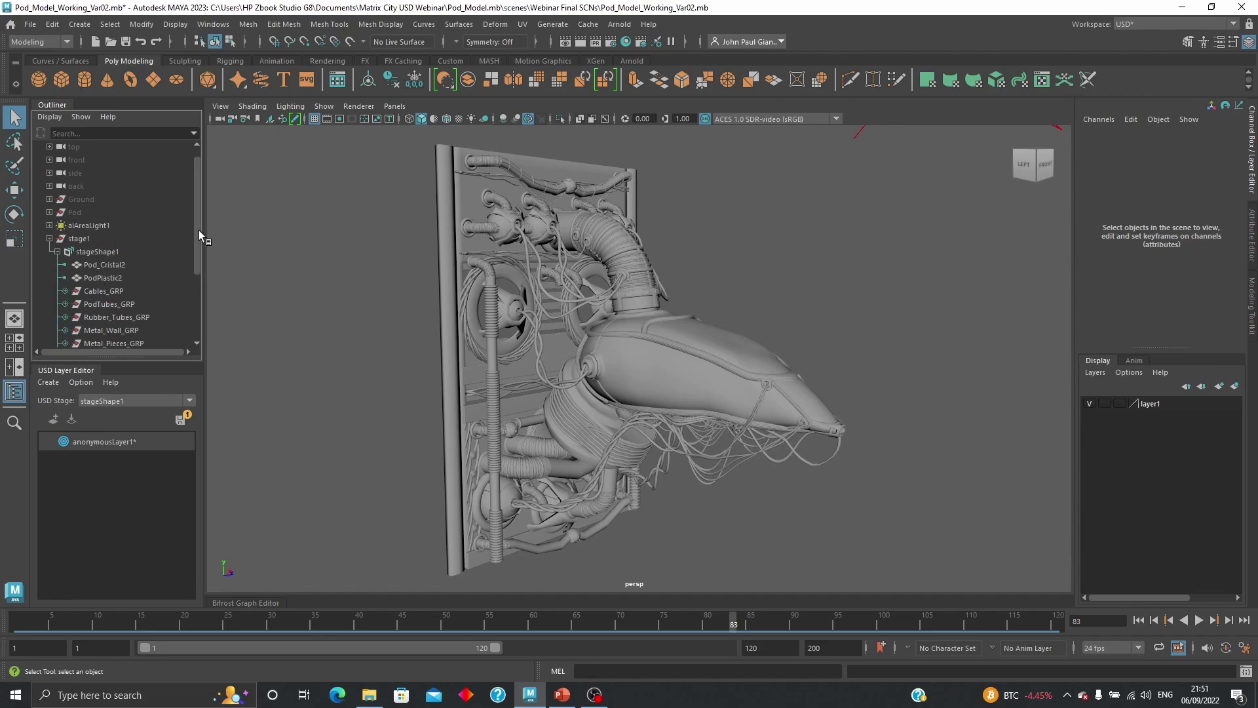
left_click_drag(199, 230, 192, 265)
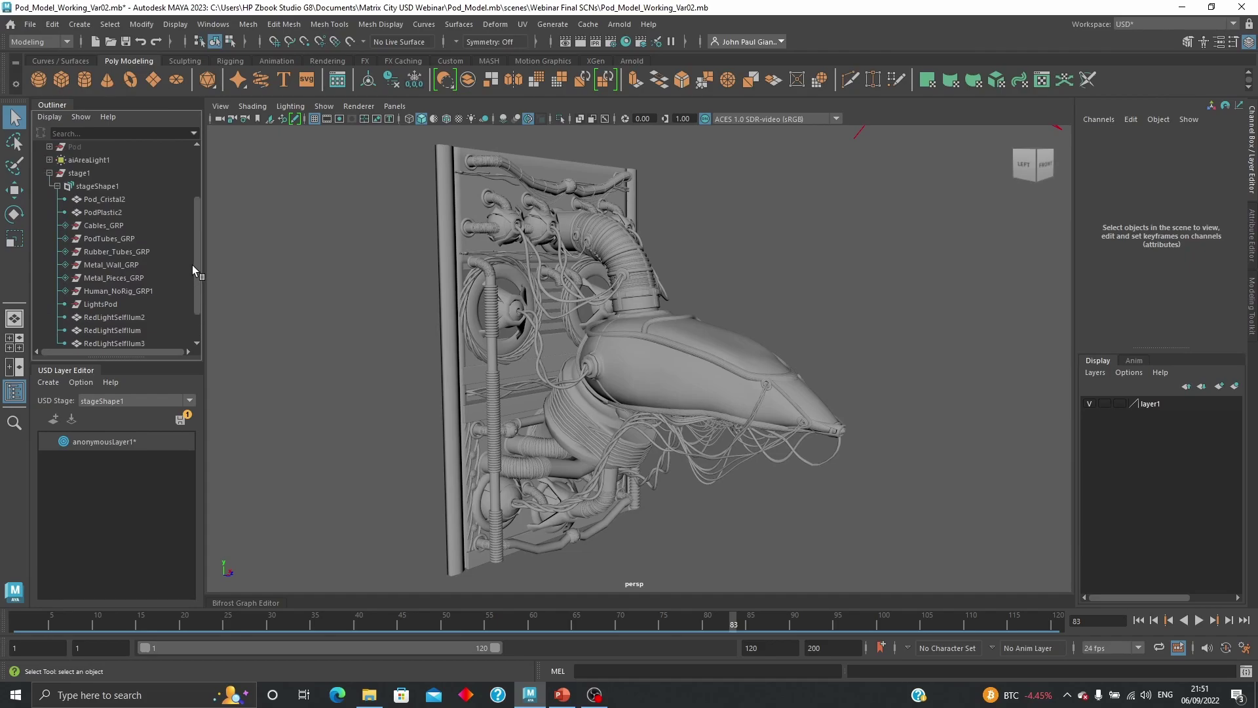
- Select the Metal_Pieces200 prim on the pod's upper pipe joint and set its rotation to about 0.64 on Y and -43.7 on Z
left_click(510, 225)
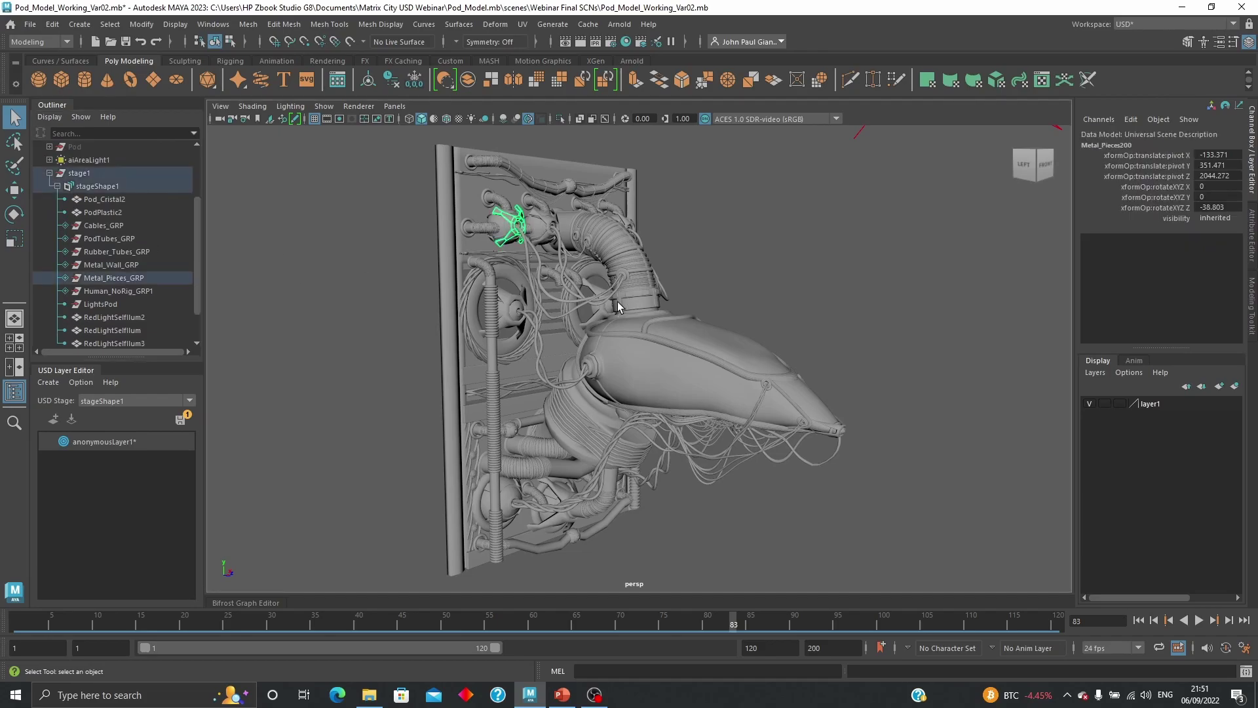
left_click_drag(619, 302, 564, 321, "alt")
right_click_drag(563, 321, 704, 398, "alt")
middle_click_drag(483, 223, 577, 313, "alt")
right_click_drag(577, 313, 580, 315, "alt")
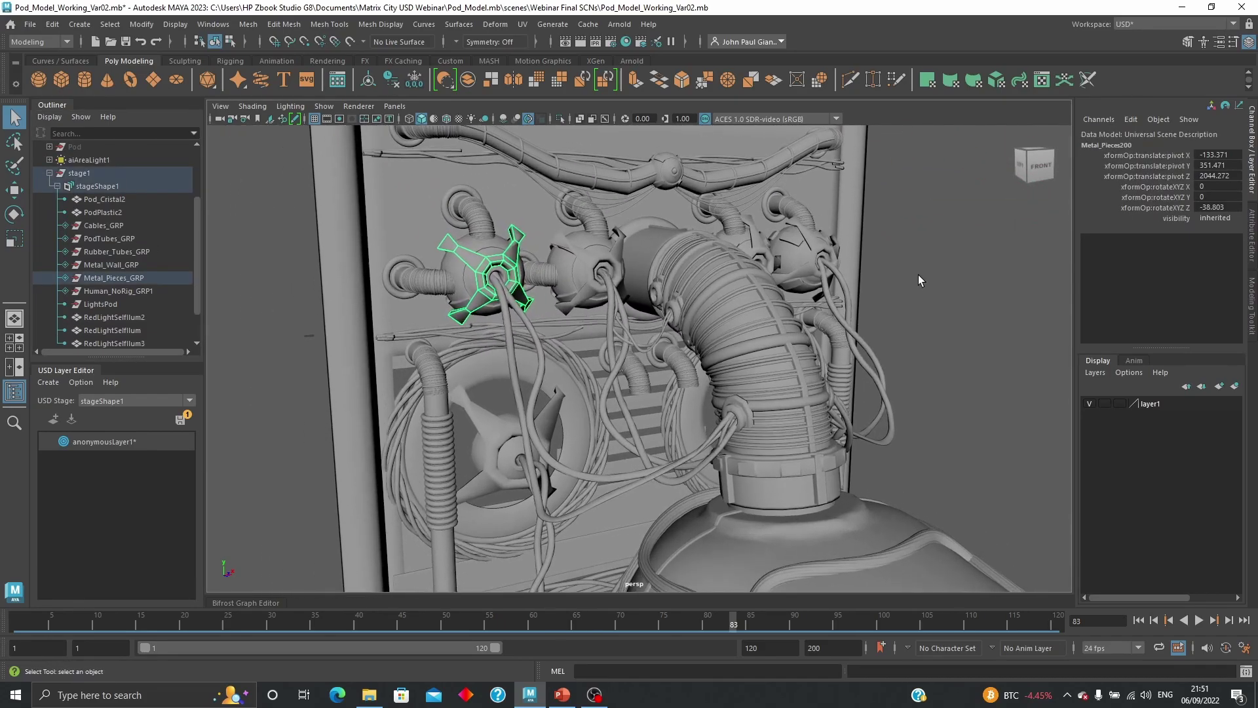
left_click(1164, 198)
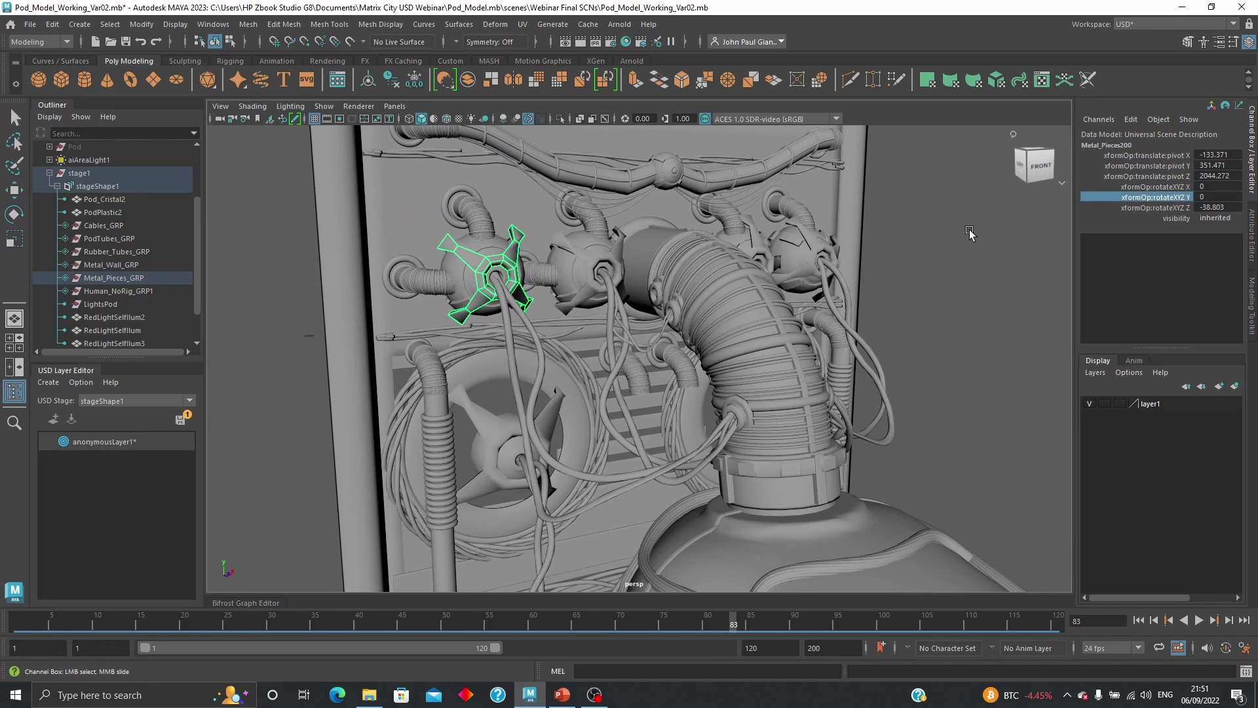
middle_click_drag(970, 229, 935, 245)
key("ctrl+z")
left_click(1178, 187)
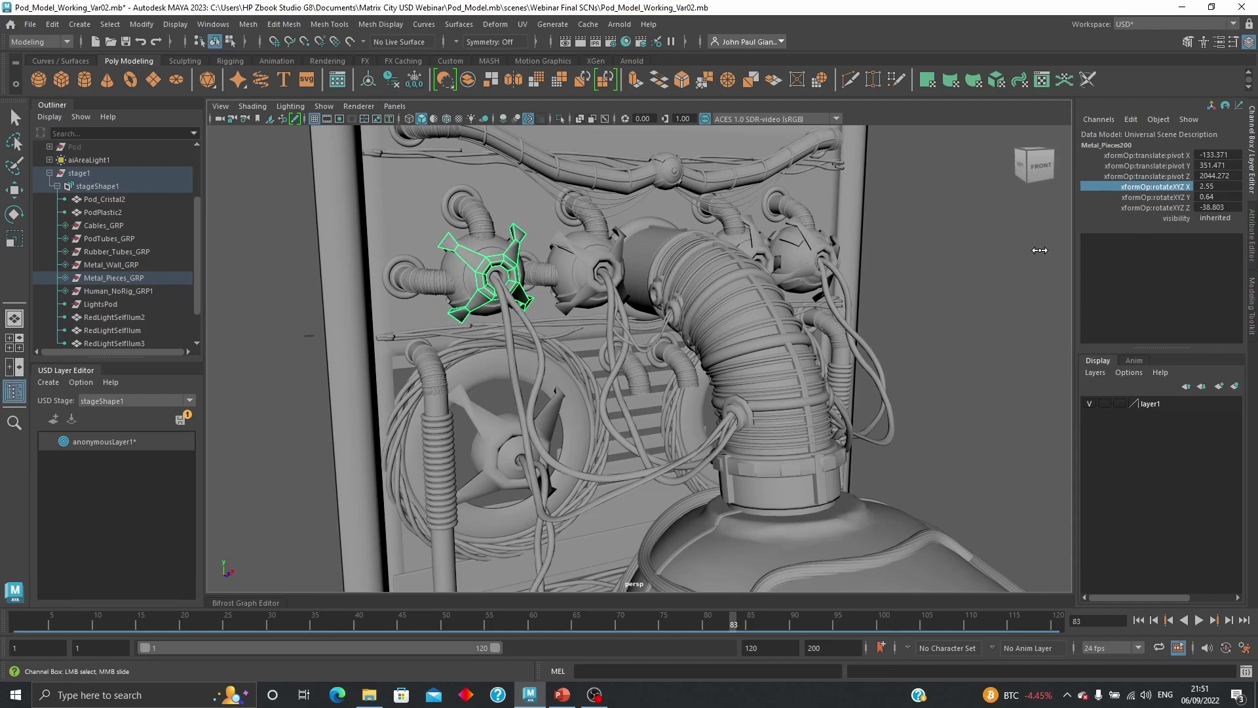
left_click(1159, 208)
middle_click_drag(1039, 231, 1001, 233)
- Rotate Metal_Pieces200 freehand to about -0.84 on Z and the neighbouring Metal_Pieces3 to about 165.5 on Z
left_click(13, 214)
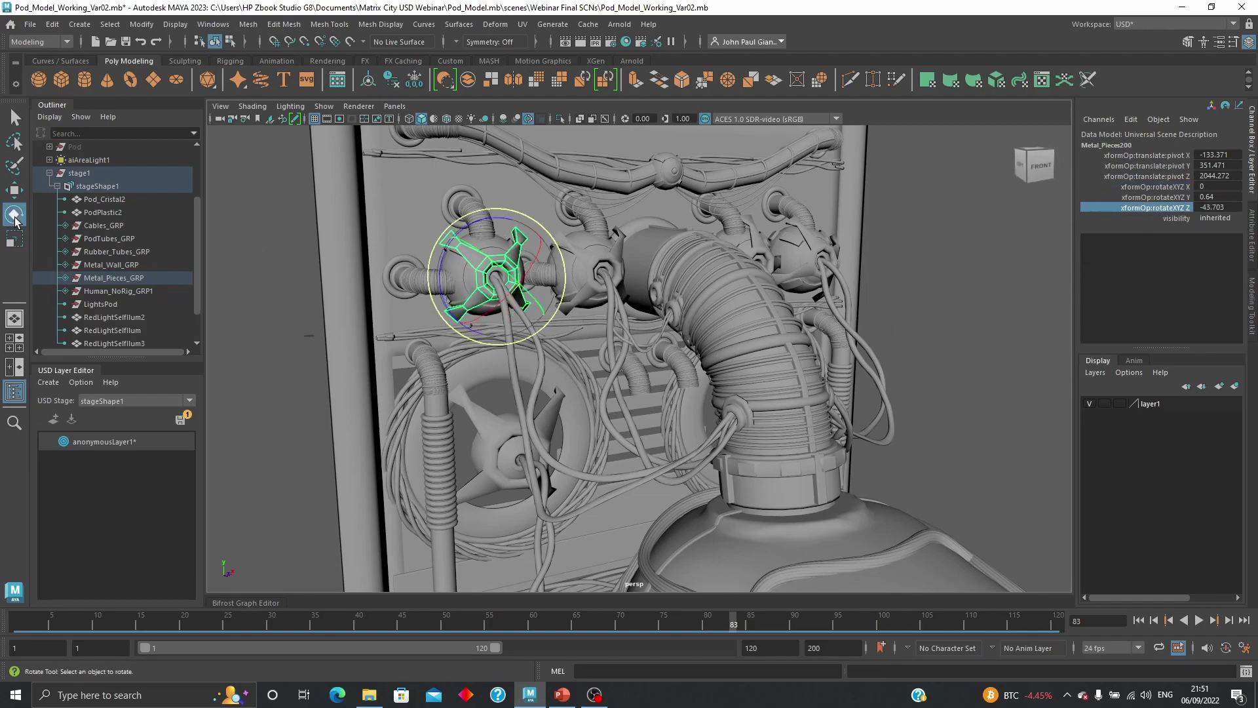
left_click_drag(480, 220, 454, 230)
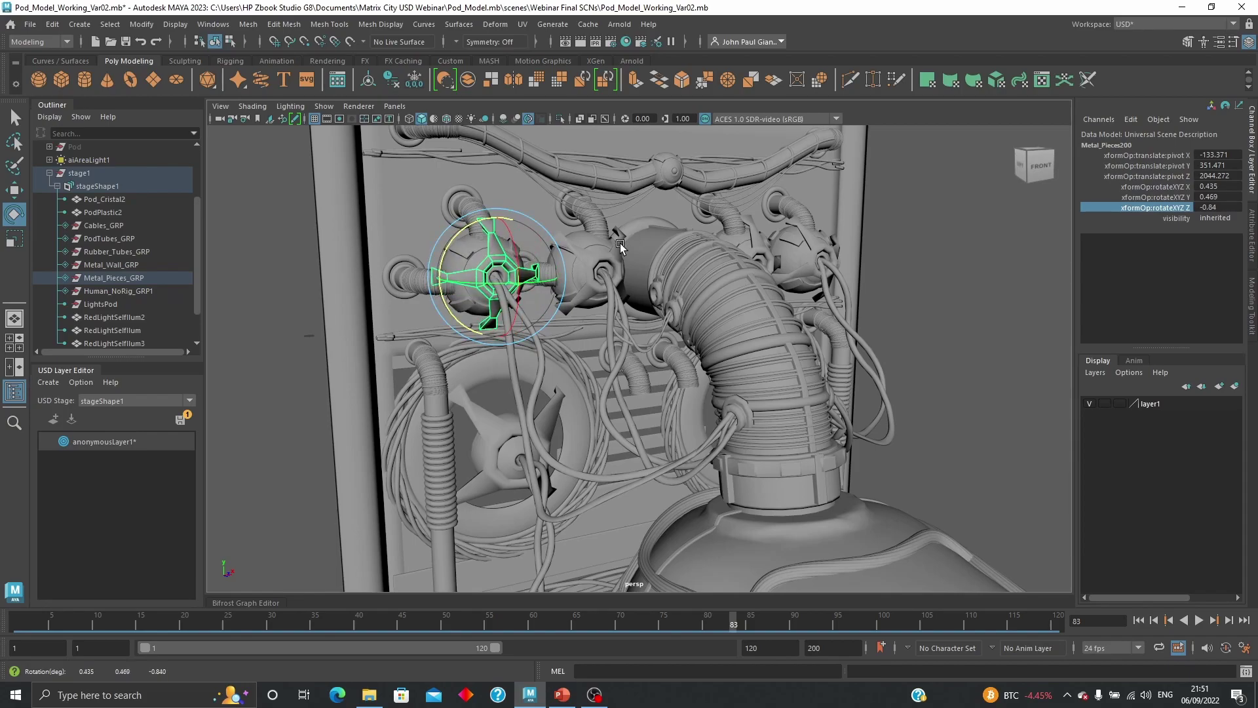
left_click(620, 243)
left_click_drag(593, 216, 545, 237)
left_click_drag(504, 313, 491, 271, "alt")
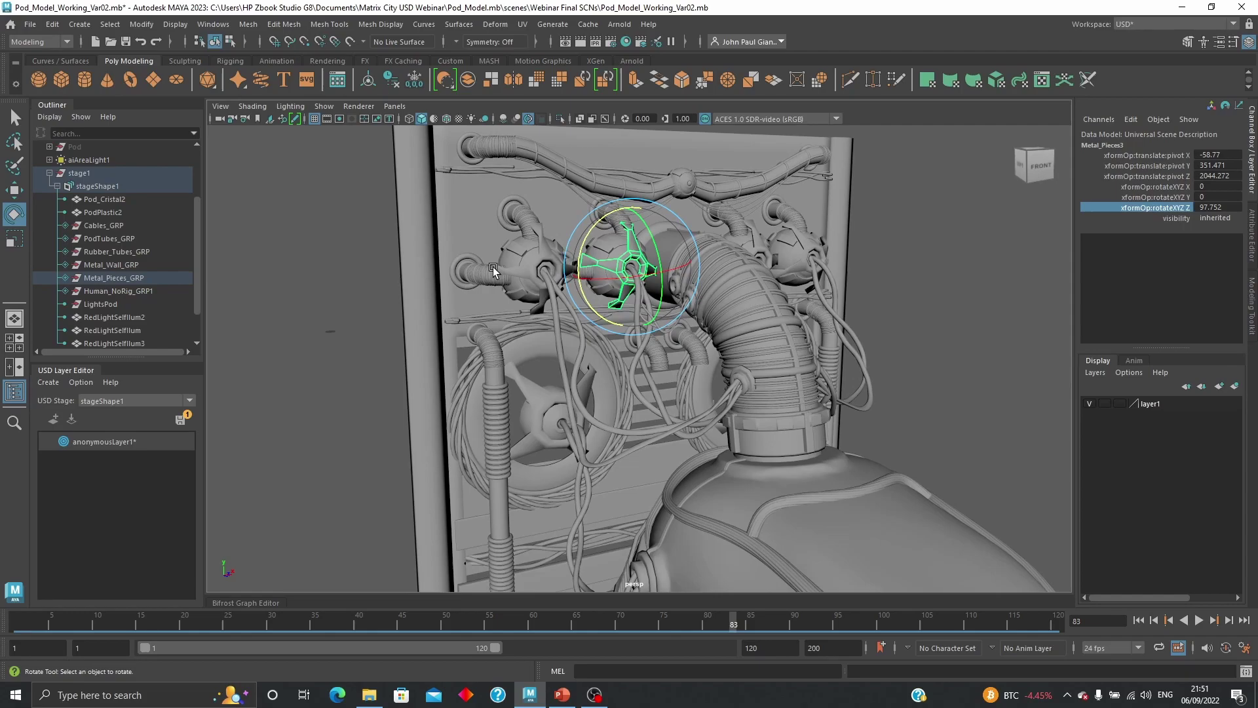
left_click_drag(627, 226, 537, 234)
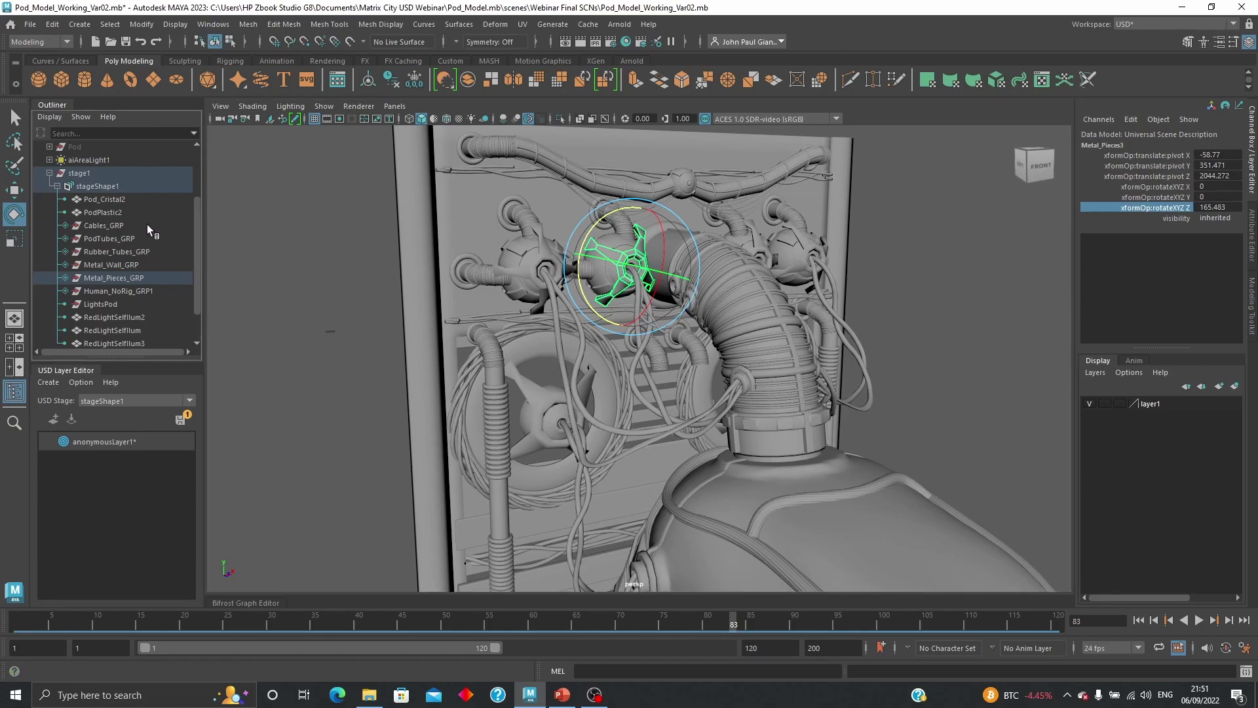
- Switch the Metal_Pieces3 and Metal_Pieces200 prims to editing as Maya data
key("f")
right_click(133, 240)
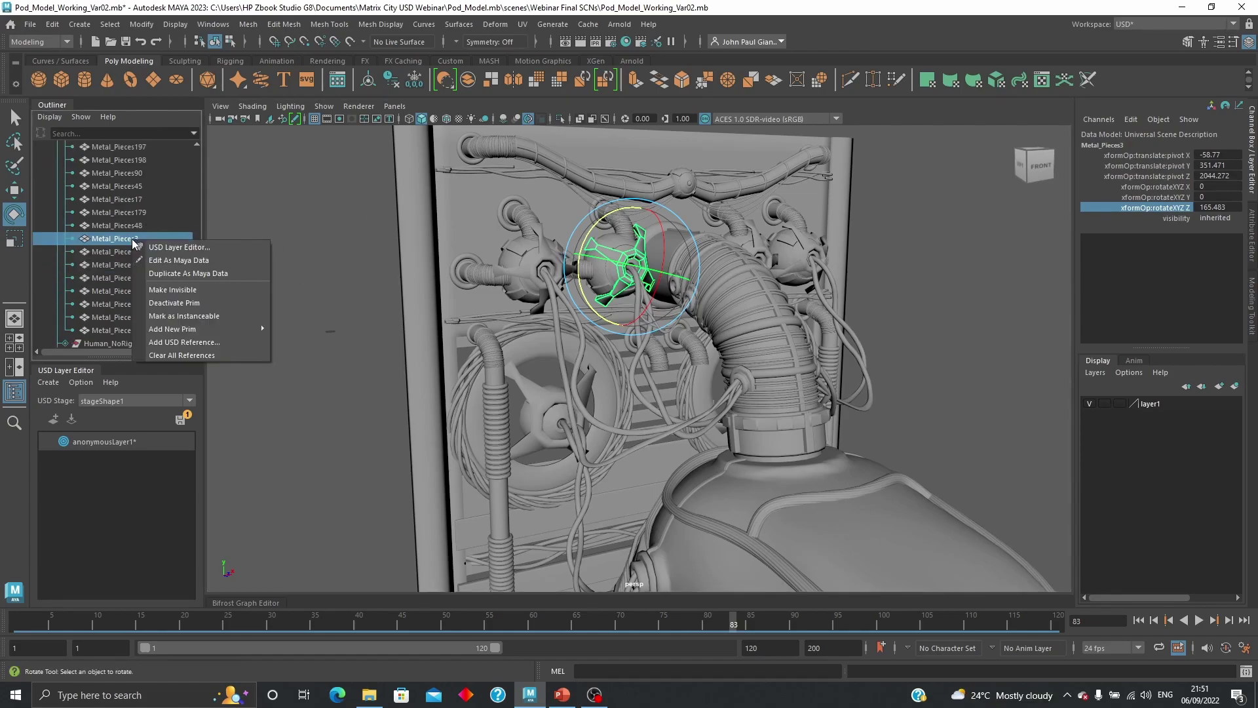
left_click(201, 261)
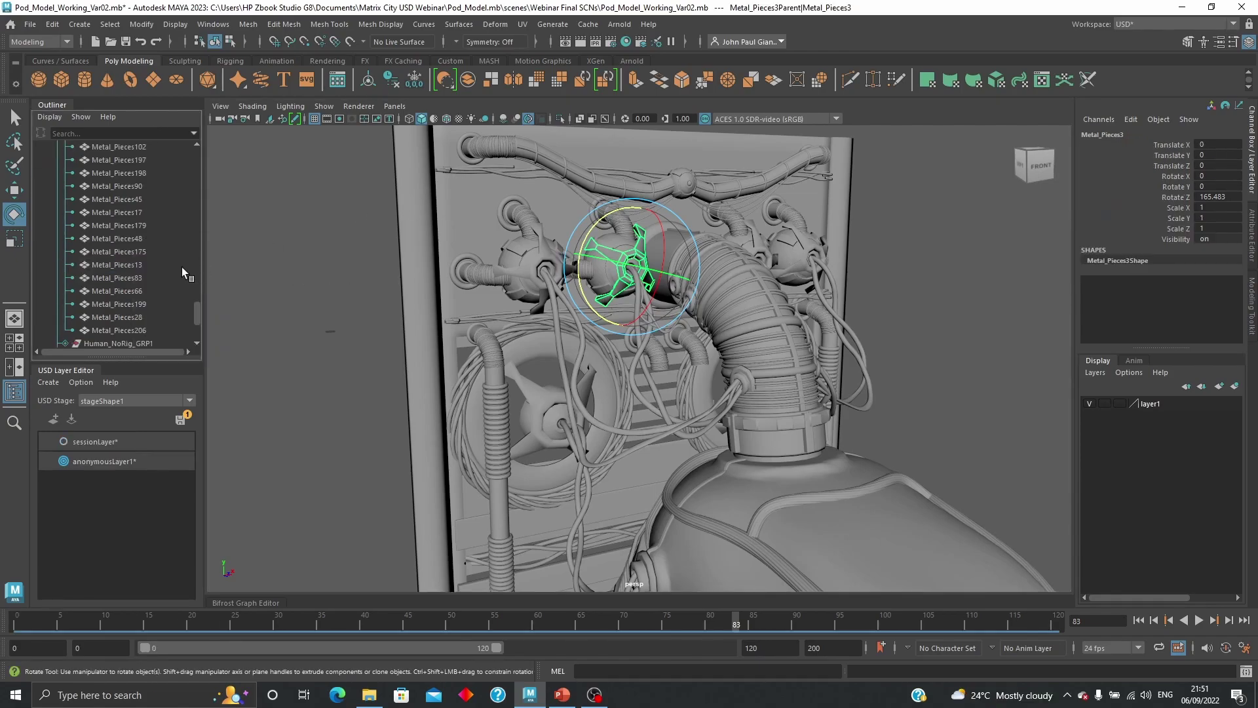
left_click(545, 246)
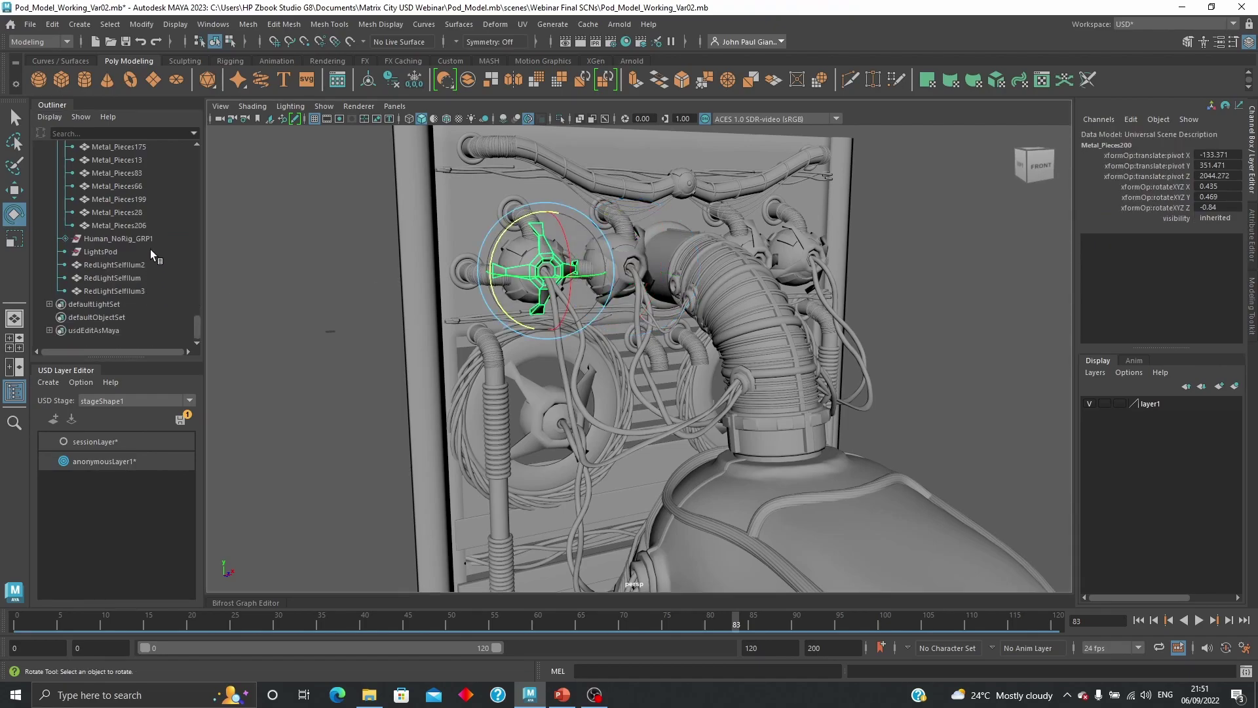
key("f")
right_click(136, 233)
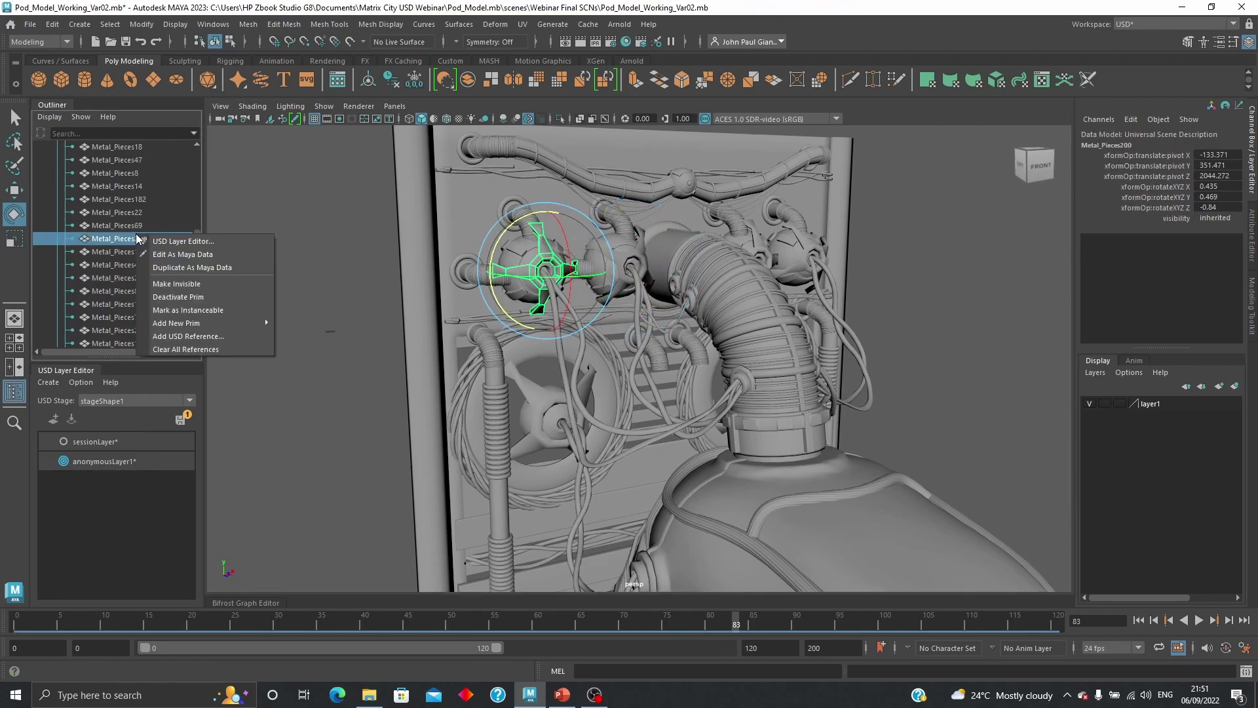
left_click(196, 252)
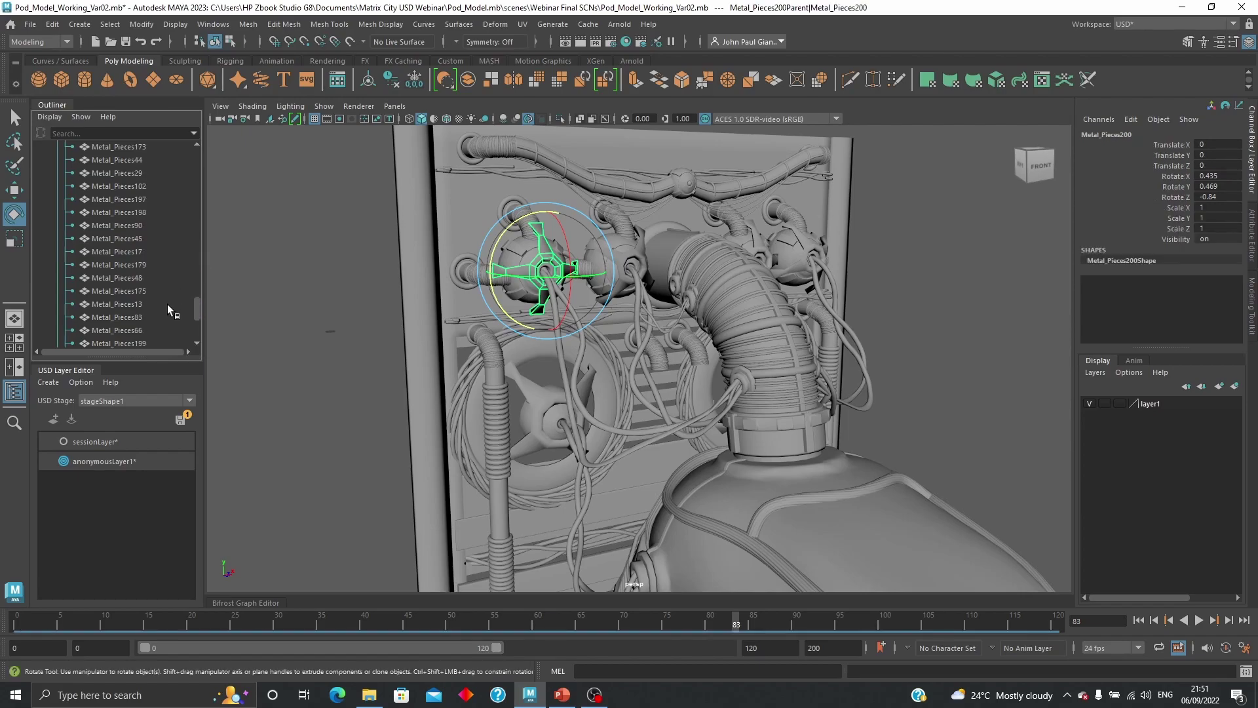
- Expand the usdEditAsMaya set, inspect Metal_Pieces3 up close and check that a single face of it can be selected
scroll(167, 304, "down", 10)
left_click(49, 331)
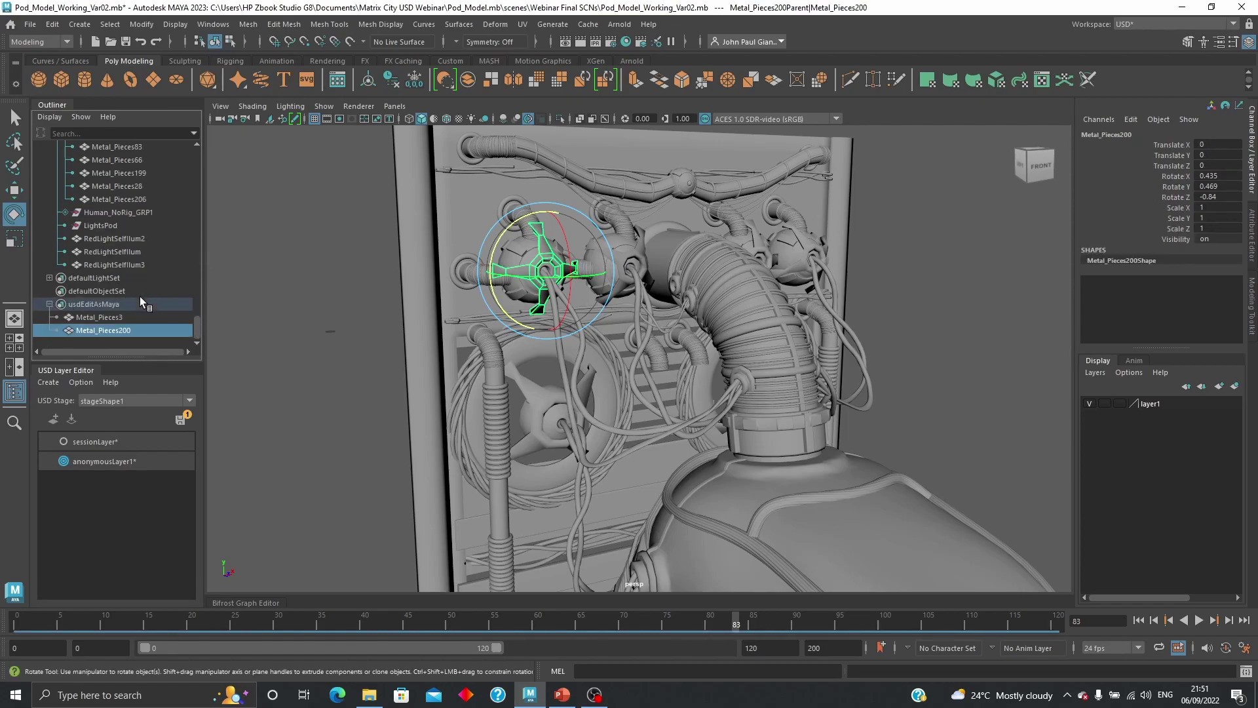
left_click(105, 318)
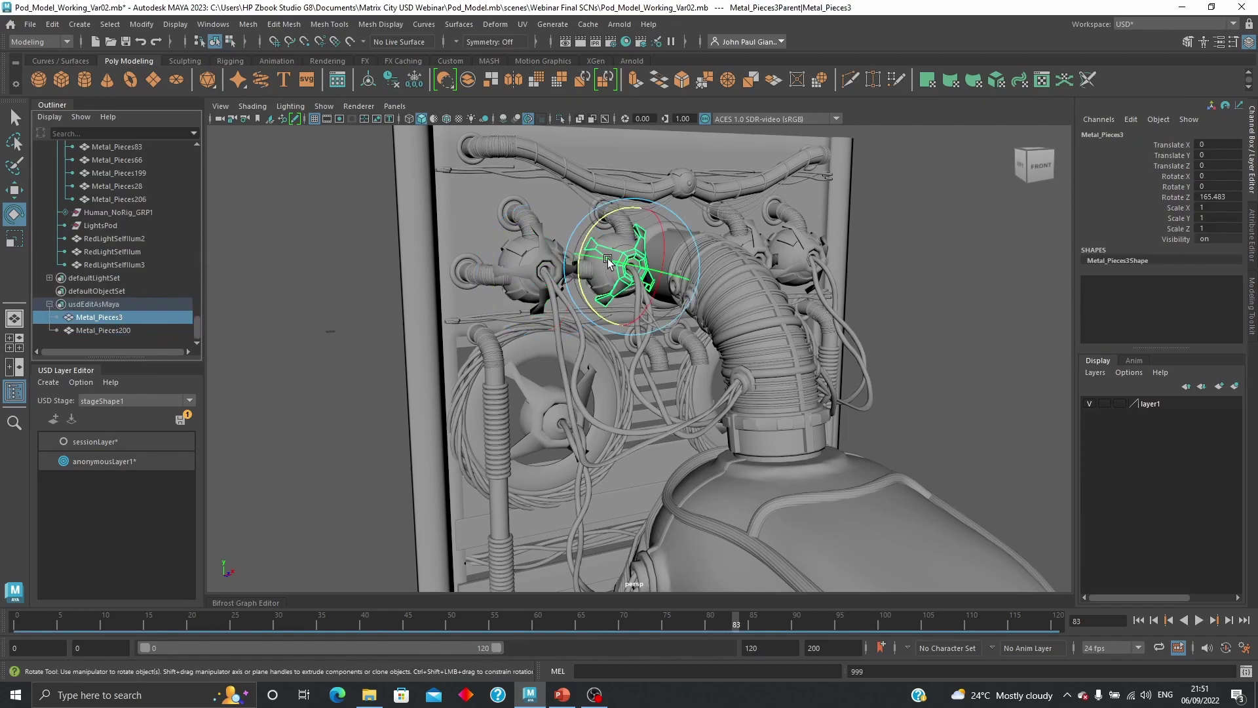
right_click_drag(393, 282, 538, 275, "alt")
middle_click_drag(538, 275, 579, 333, "alt")
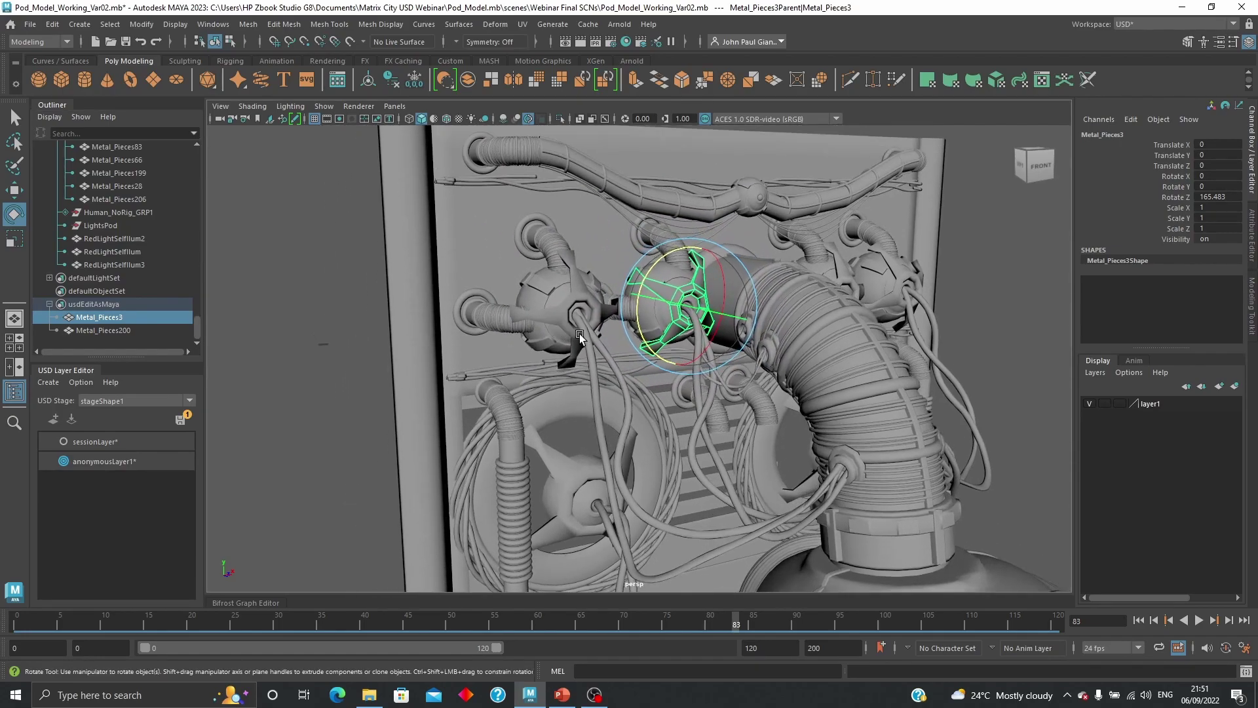
right_click_drag(579, 333, 685, 346, "alt")
right_click_drag(598, 258, 600, 288)
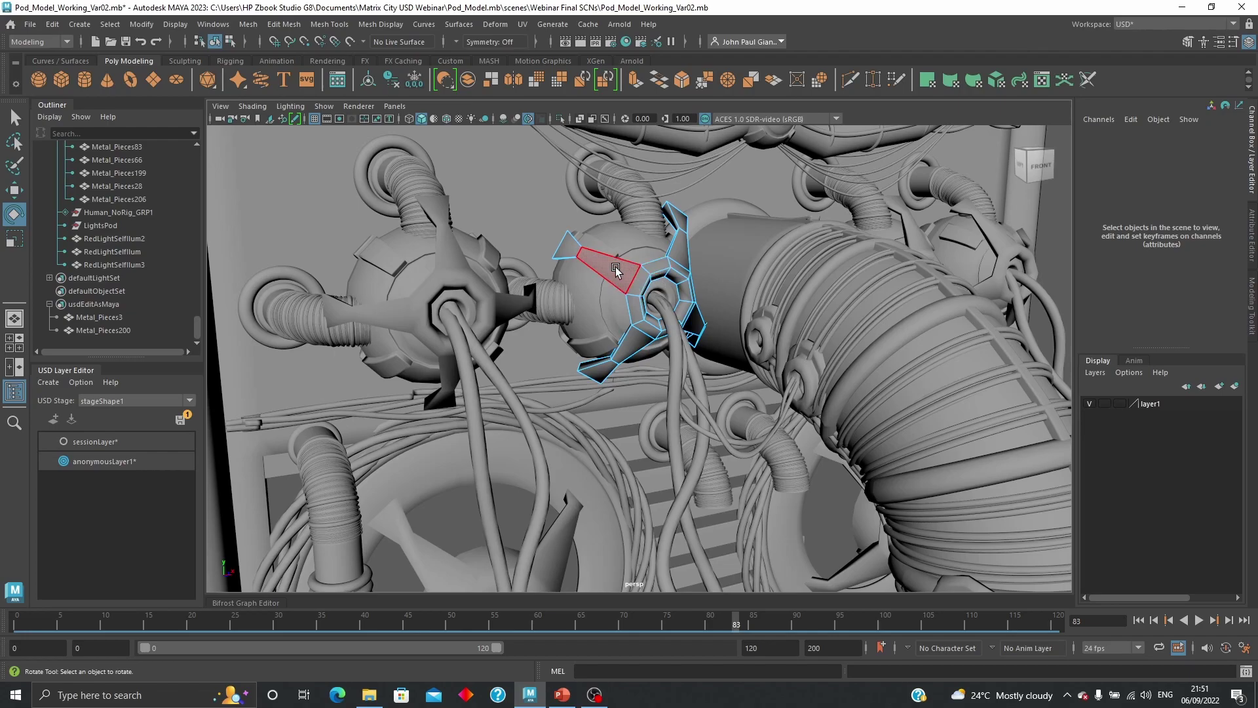
left_click(615, 266)
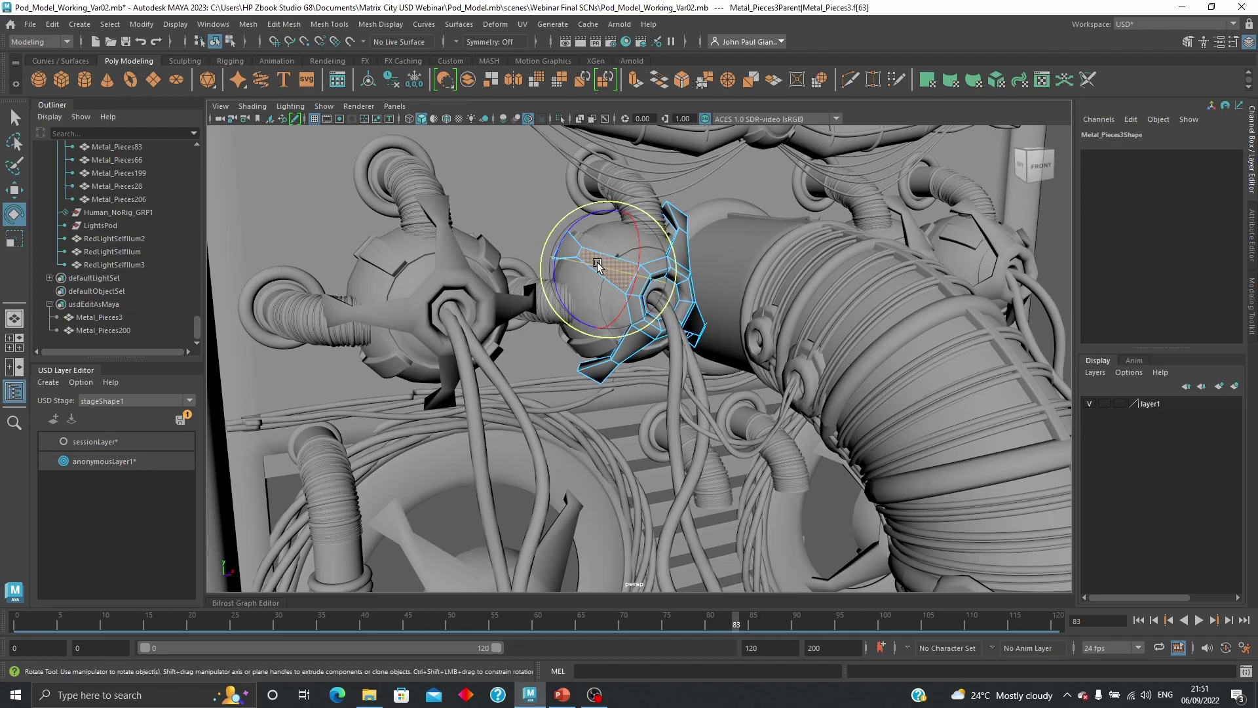
right_click_drag(607, 269, 635, 246)
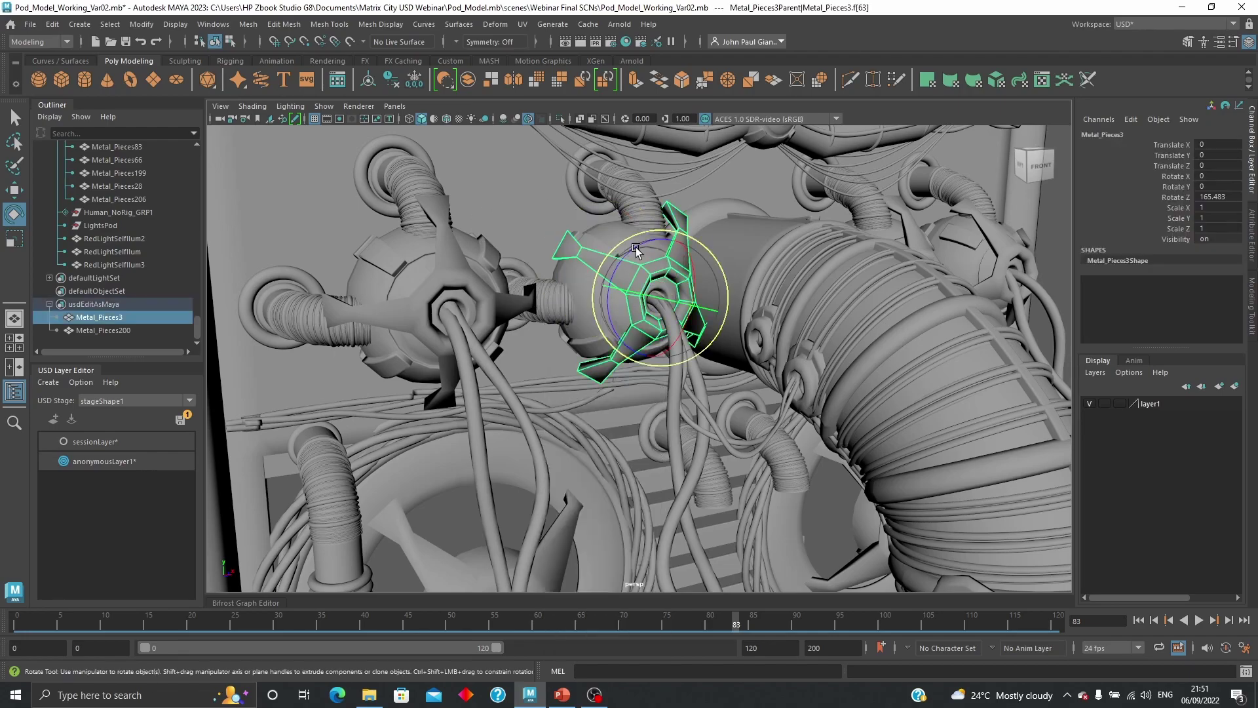
- Match the rotation of Metal_Pieces200 to that of Metal_Pieces3 with Match Transformations
left_click(448, 230)
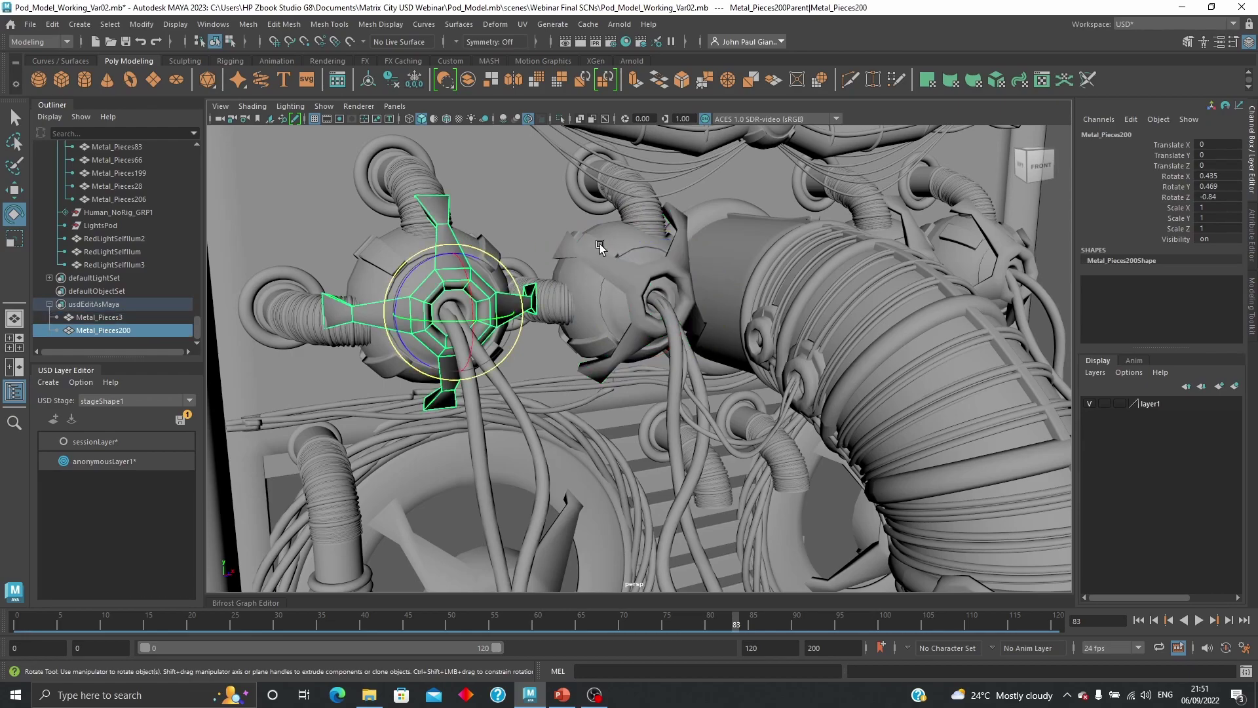
left_click(601, 260, "shift")
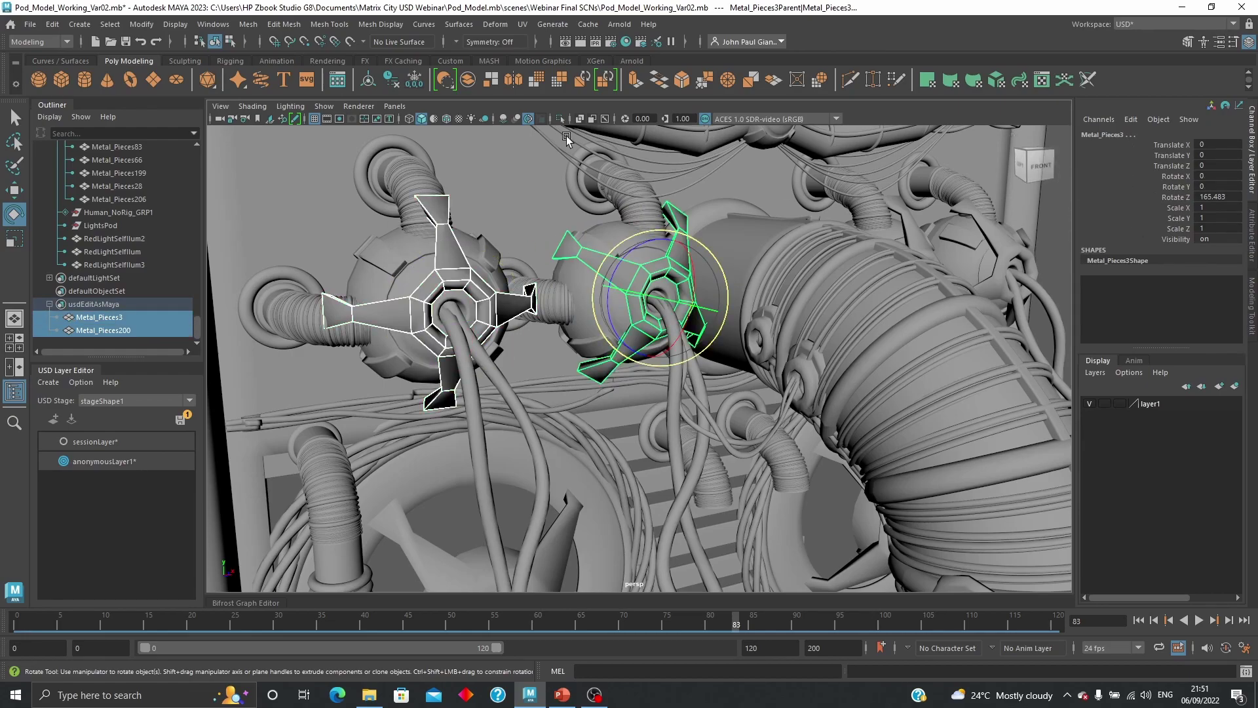
left_click(141, 24)
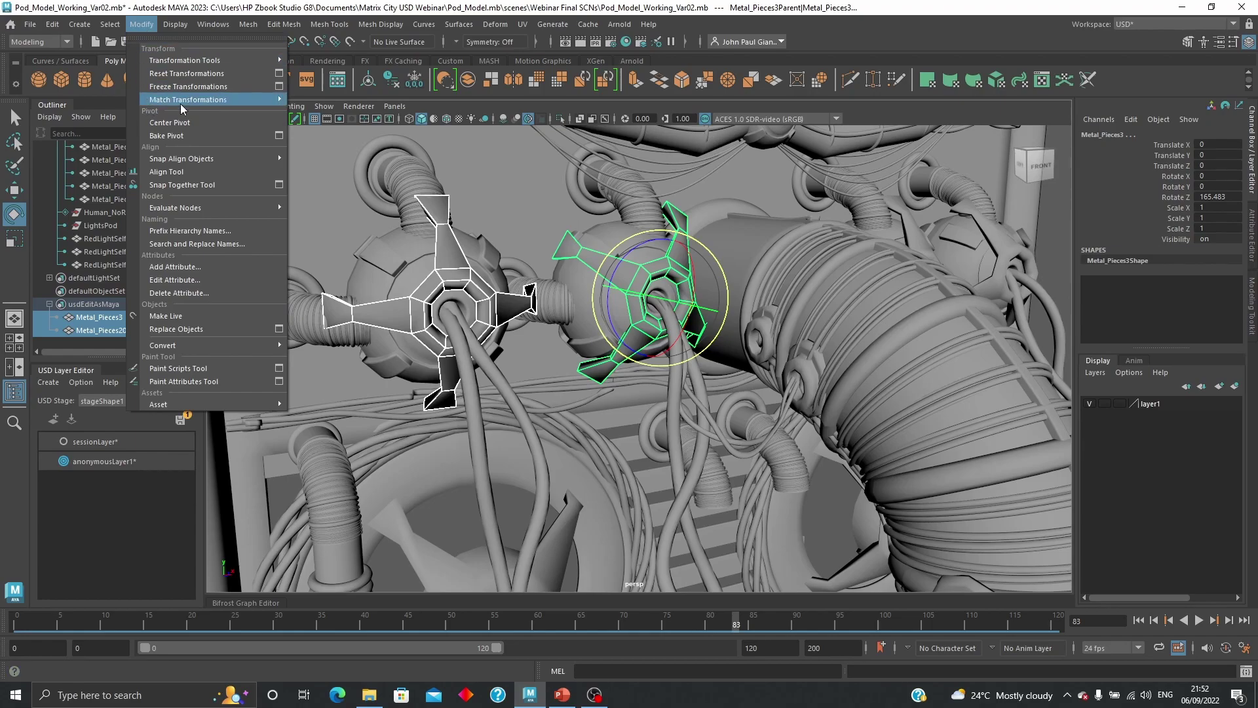
mouse_move(197, 99)
left_click(367, 129)
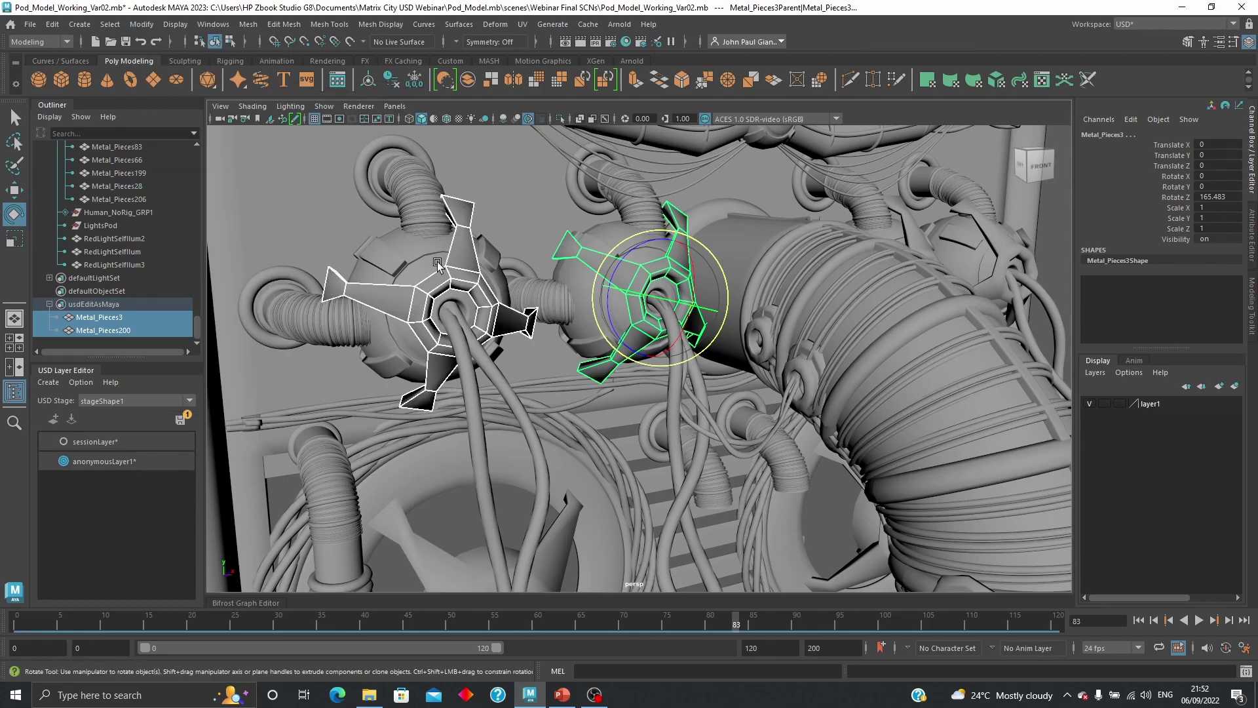
- Merge the Maya edits of Metal_Pieces3 and Metal_Pieces200 back to USD
right_click(120, 313)
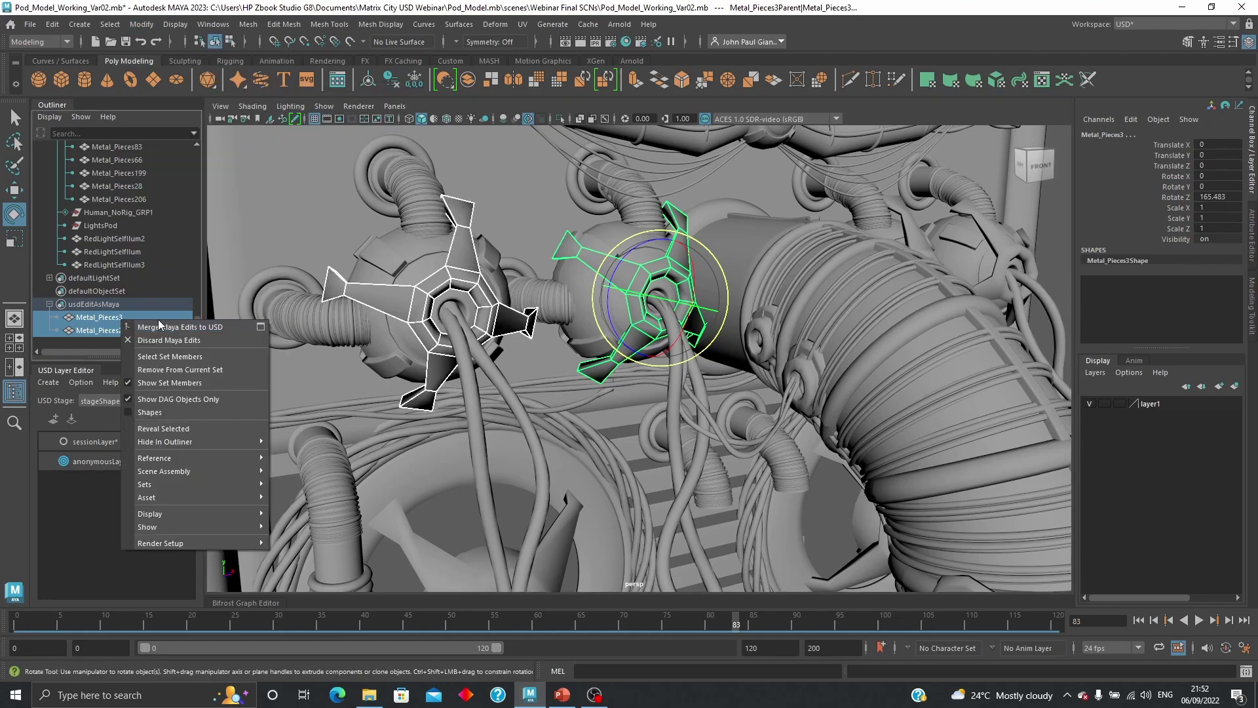
left_click(180, 325)
right_click(112, 328)
left_click(152, 334)
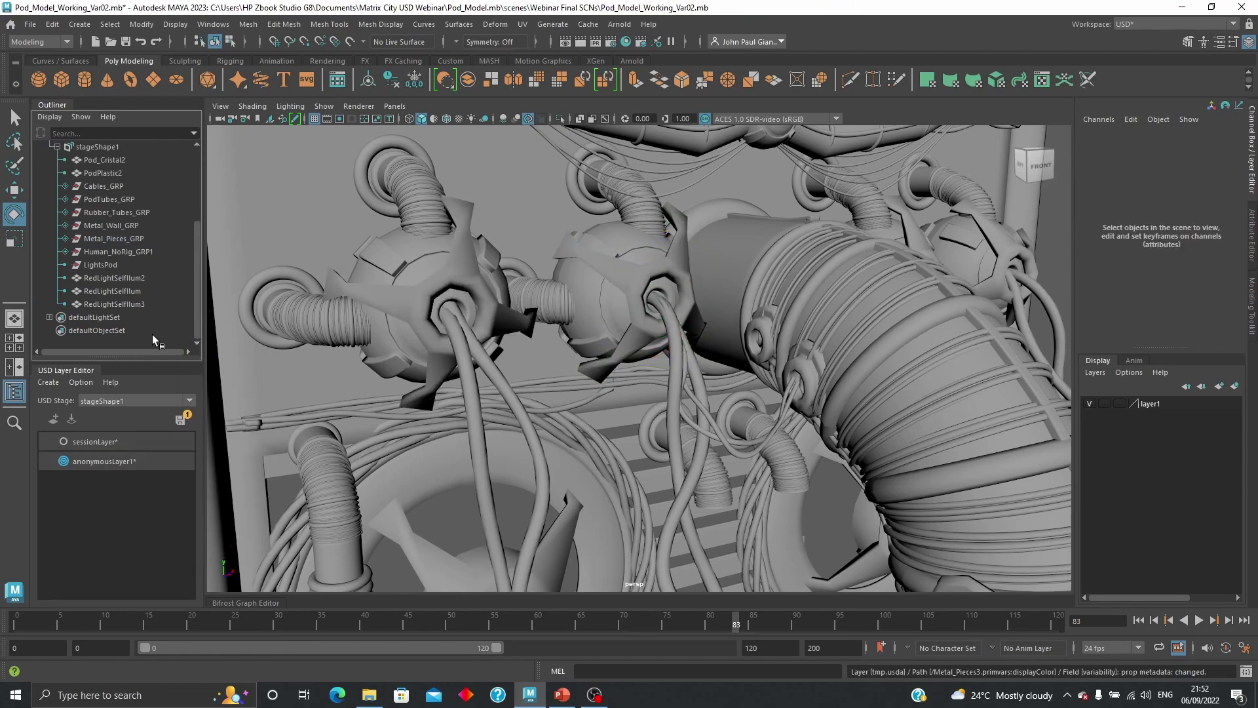
scroll(116, 268, "up", 5)
scroll(131, 249, "down", 3)
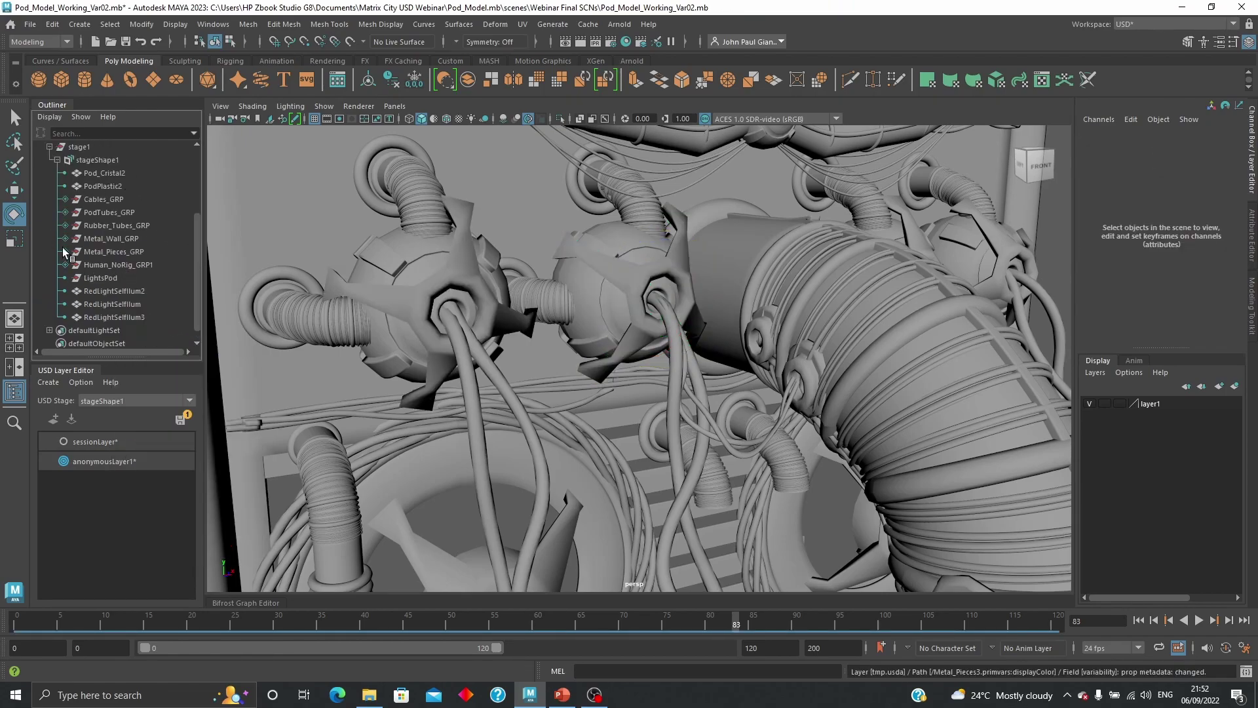
- Examine the merged metal pieces on the upper joints and the surrounding pod from several angles
right_click_drag(793, 439, 545, 435, "alt")
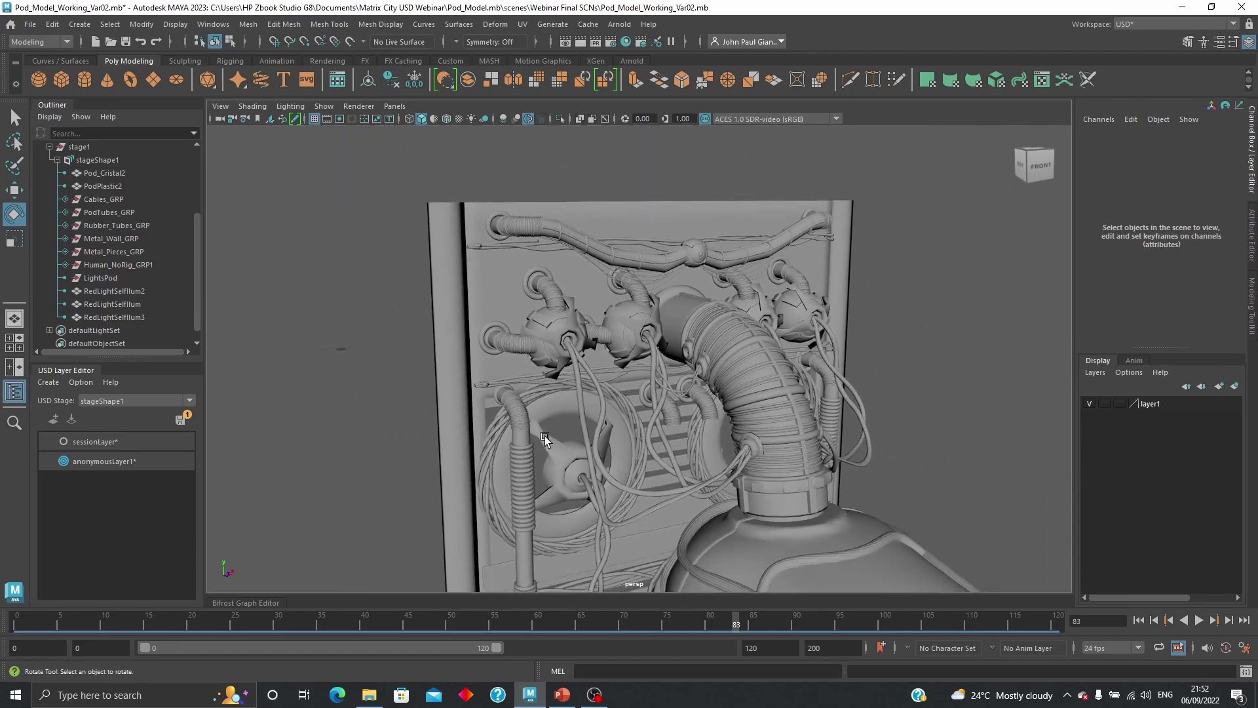
left_click_drag(741, 338, 753, 391, "alt")
right_click_drag(753, 391, 634, 348, "alt")
middle_click_drag(635, 348, 619, 316, "alt")
left_click_drag(620, 319, 520, 392, "alt")
left_click(702, 380)
middle_click_drag(486, 295, 452, 338, "alt")
right_click_drag(452, 337, 583, 328, "alt")
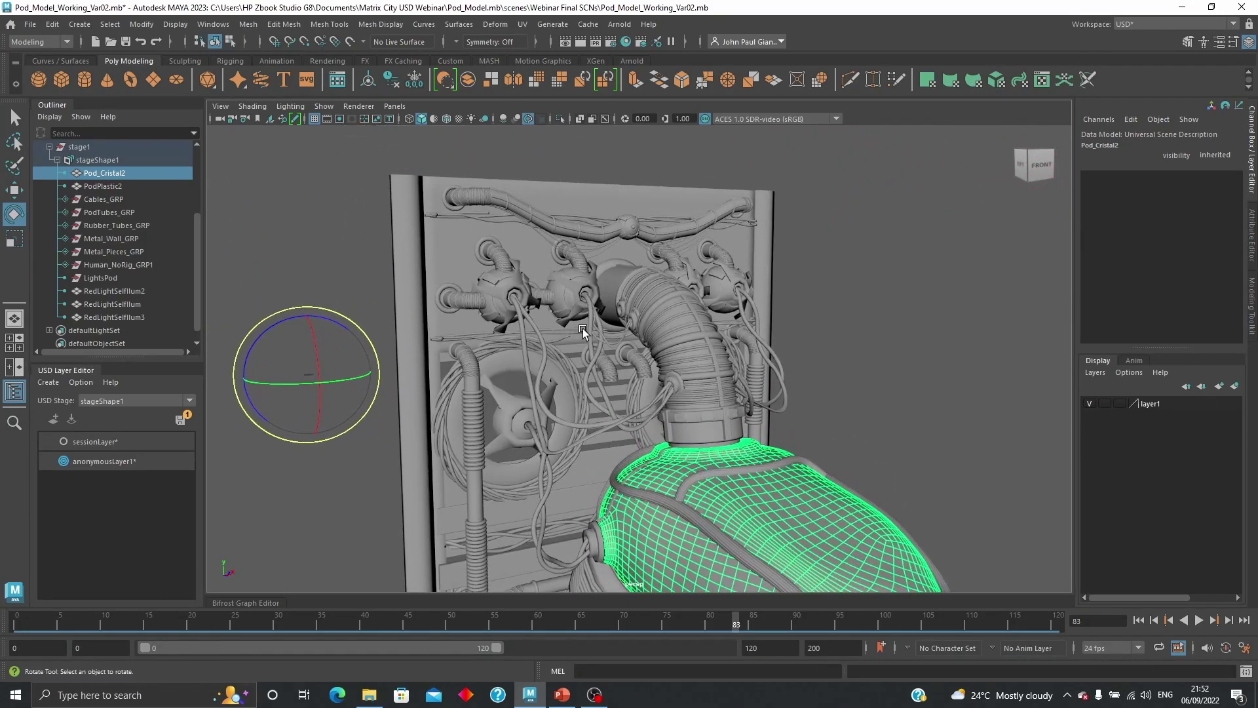
- Turn on point snapping and move the RedLightSelfIllum2 prim from the top pipe to about X 0.79, Y 233.76, Z 2275.81
left_click(304, 42)
middle_click_drag(550, 258, 586, 269, "alt")
left_click_drag(552, 285, 559, 242, "alt")
left_click(653, 178)
left_click_drag(653, 179, 835, 474, "alt")
key("w")
left_click_drag(773, 426, 673, 347, "alt")
left_click_drag(679, 246, 643, 305, "alt")
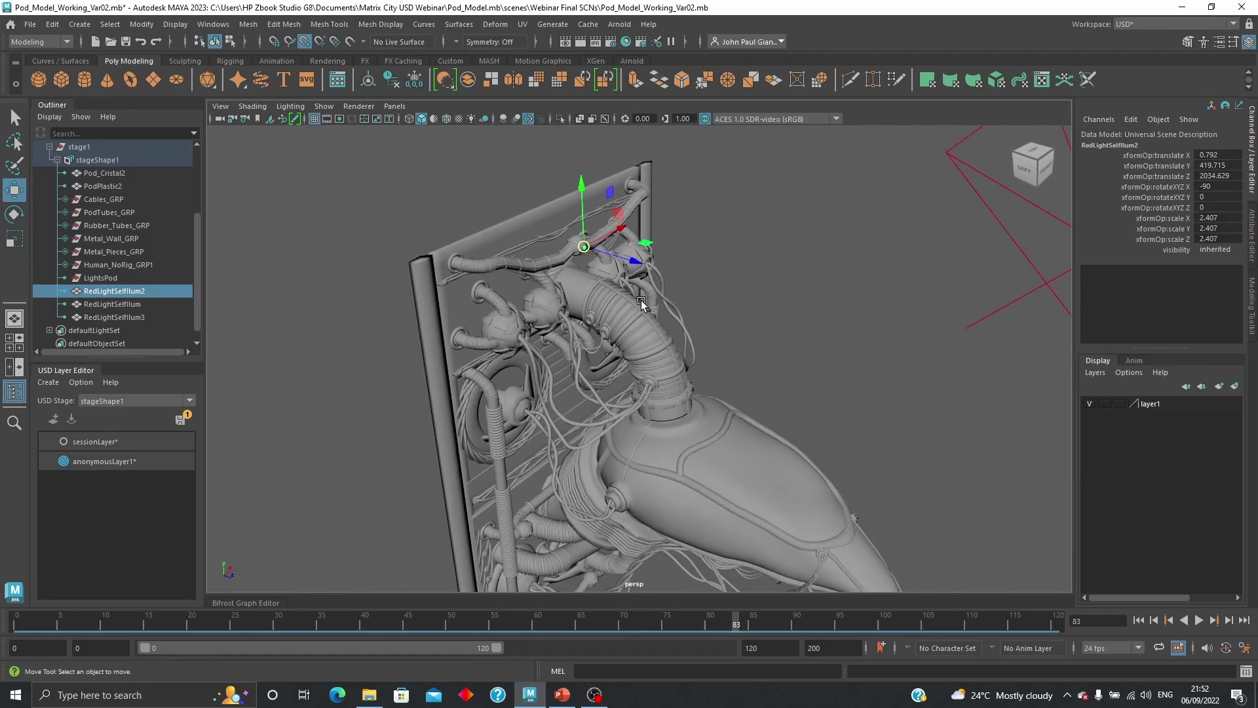
left_click_drag(623, 262, 793, 393)
right_click_drag(793, 393, 943, 439, "alt")
left_click_drag(944, 439, 907, 396, "alt")
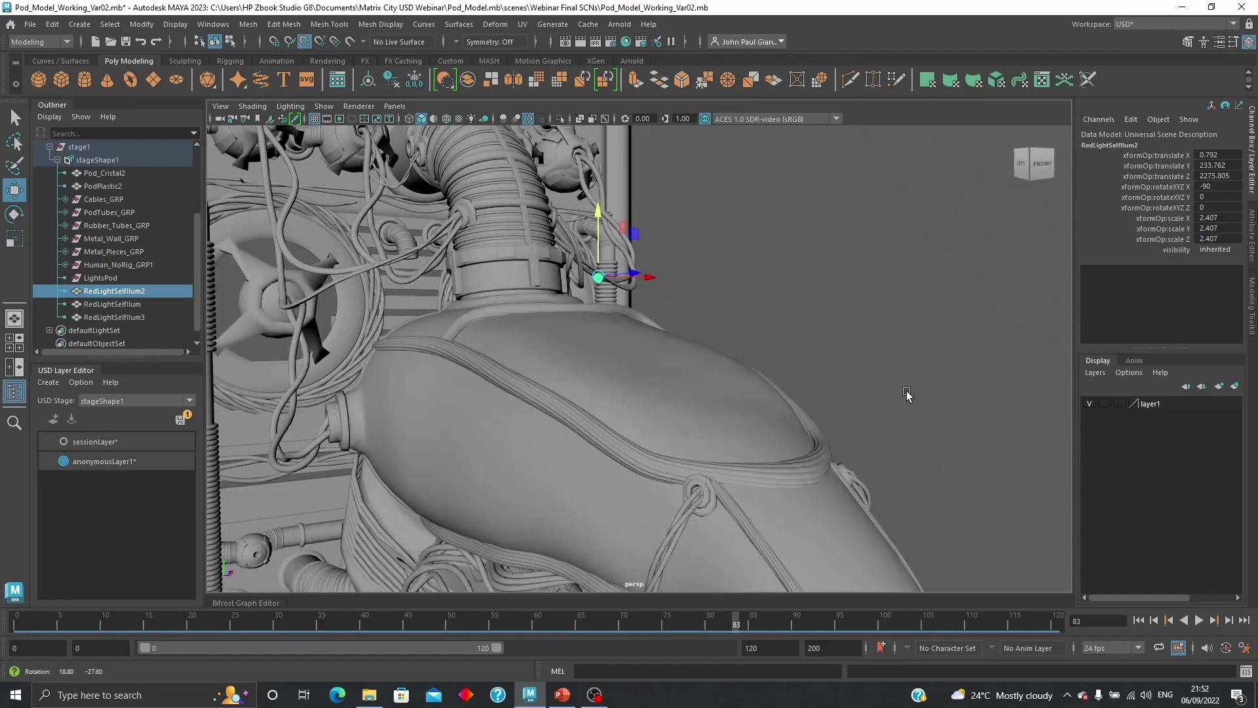
- Show wireframe on the shaded pod and snap RedLightSelfIllum2 to its vertices, leaving it at about X 15.0, Y 245.9, Z 2160.3
left_click(446, 119)
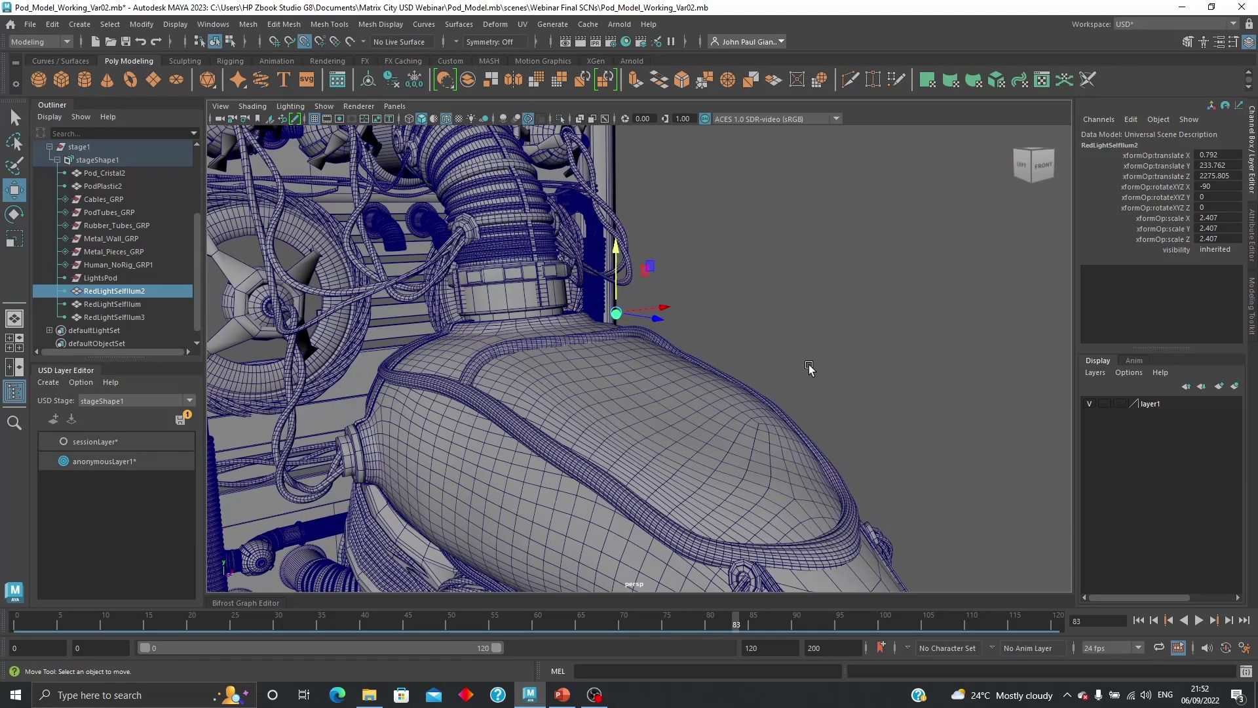
left_click_drag(643, 274, 685, 291)
left_click_drag(737, 347, 711, 365)
left_click_drag(712, 365, 817, 337, "alt")
right_click_drag(798, 511, 862, 413, "alt")
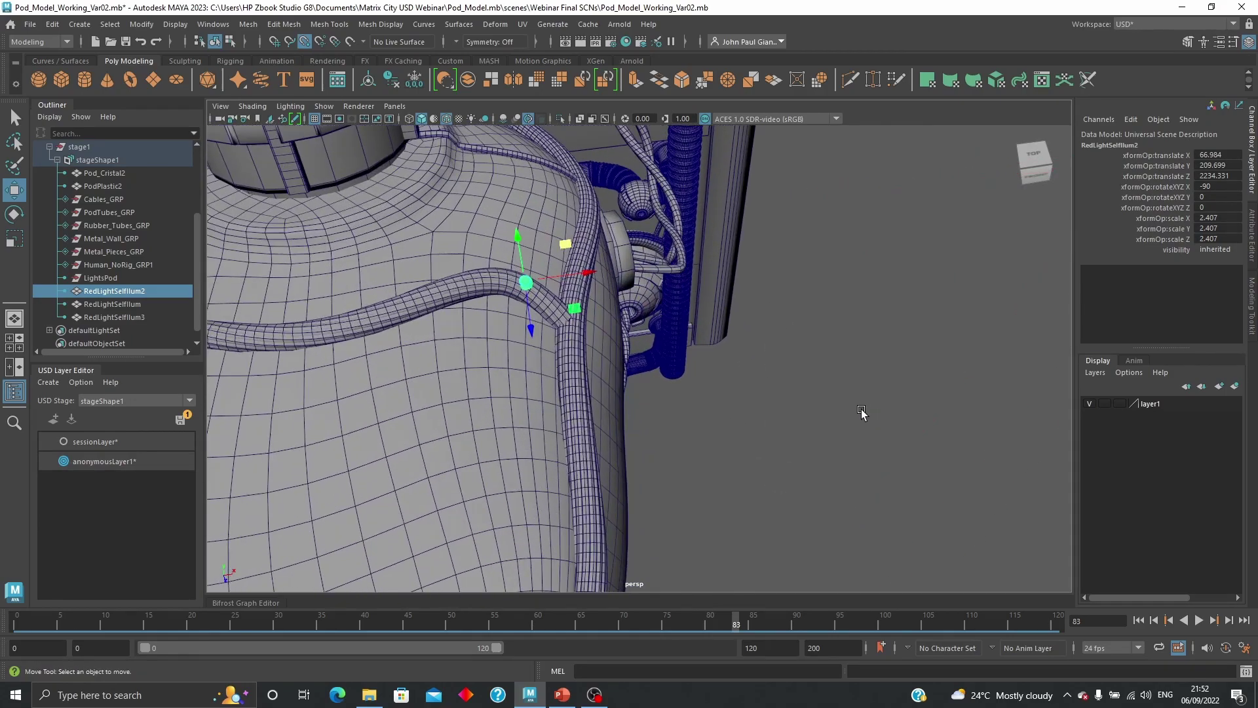
left_click_drag(863, 413, 606, 312, "alt")
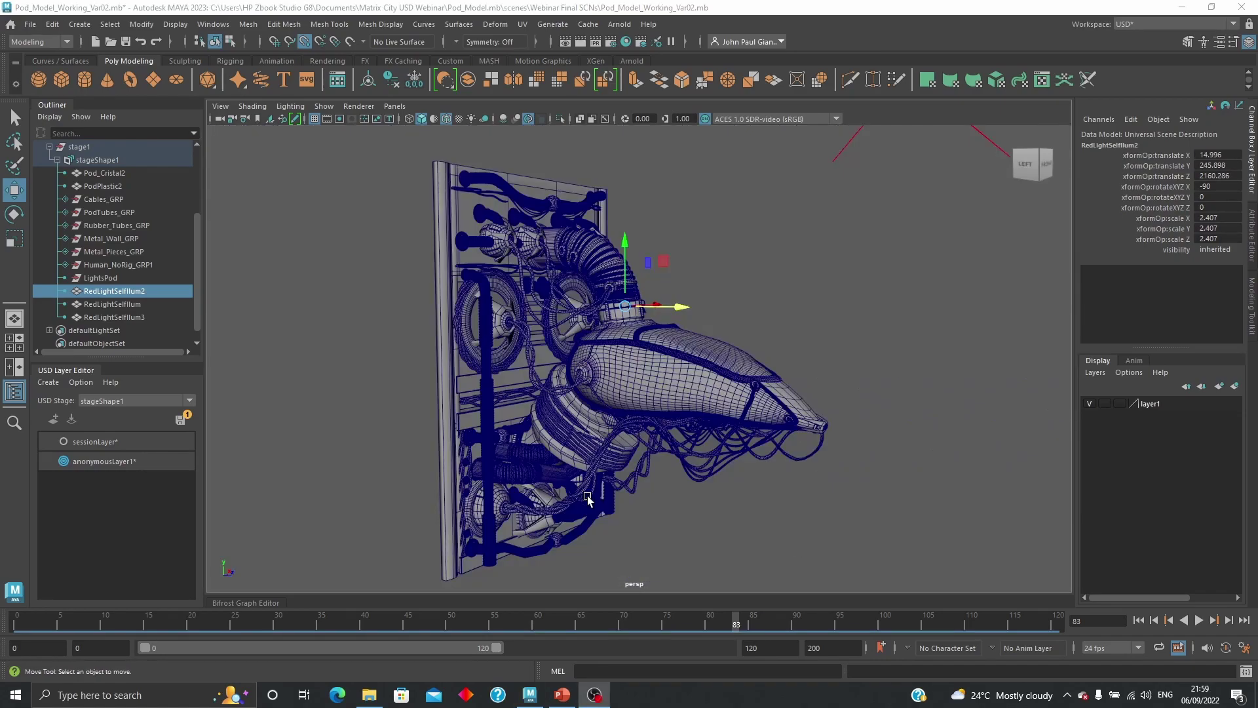
- Save the stageShape1 stage's anonymous layer as Pod_V02.usd in the Matrix City USD Webinar/USD folder
left_click_drag(511, 448, 438, 445, "alt")
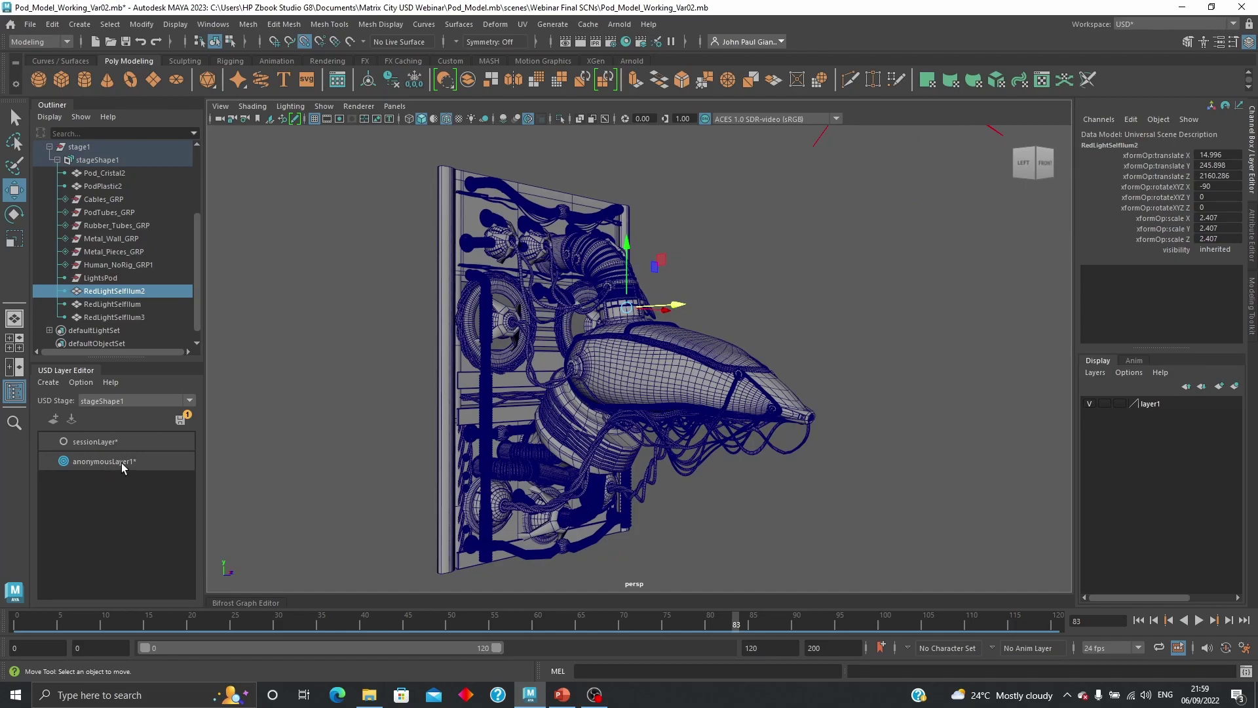
left_click(181, 420)
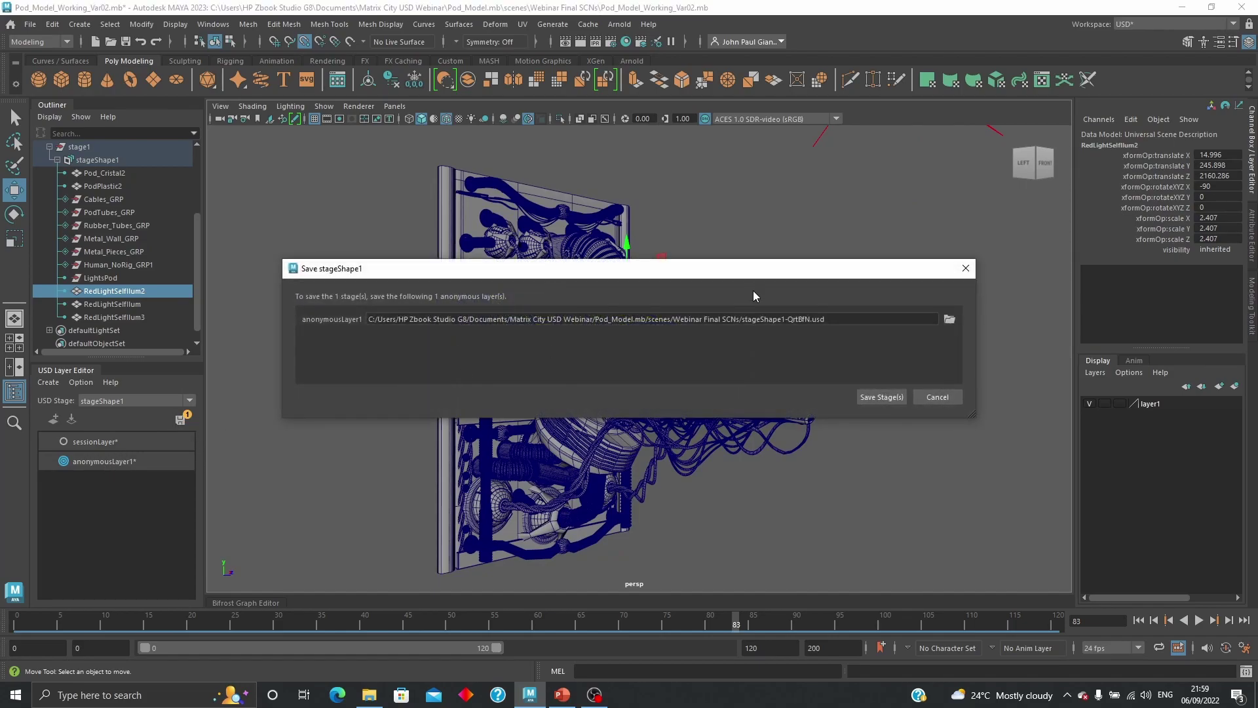
left_click_drag(774, 275, 757, 274)
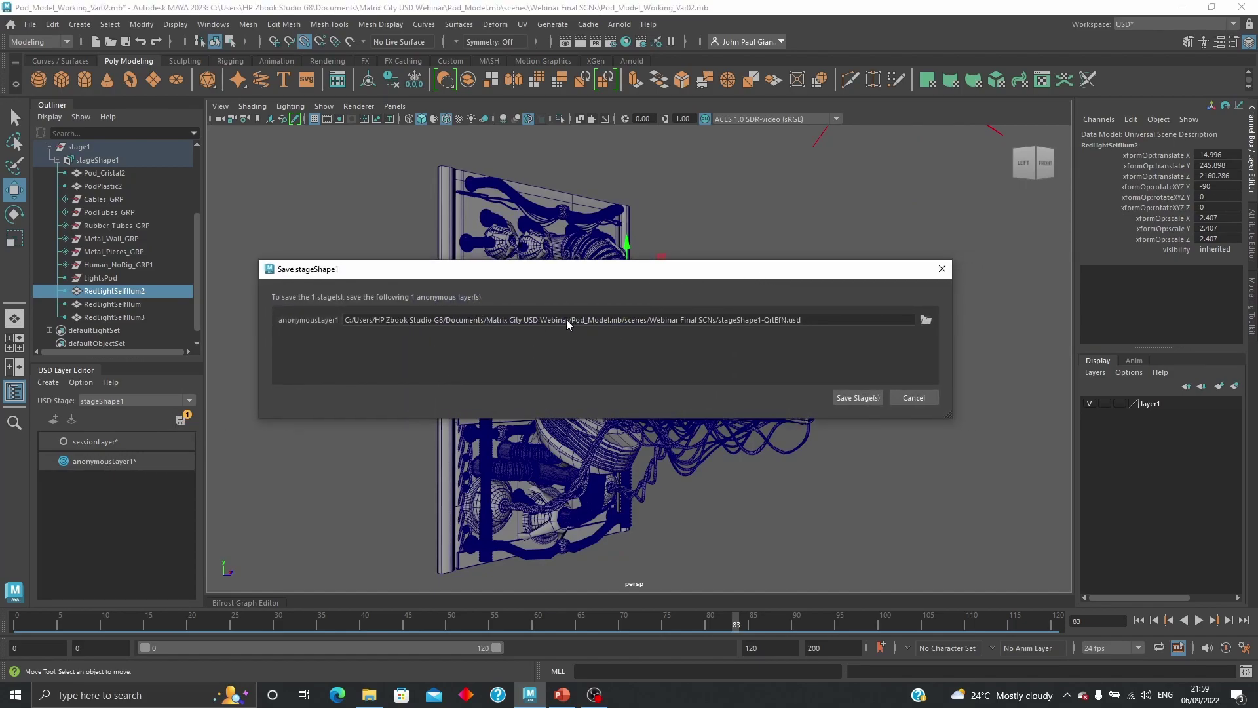
left_click(927, 321)
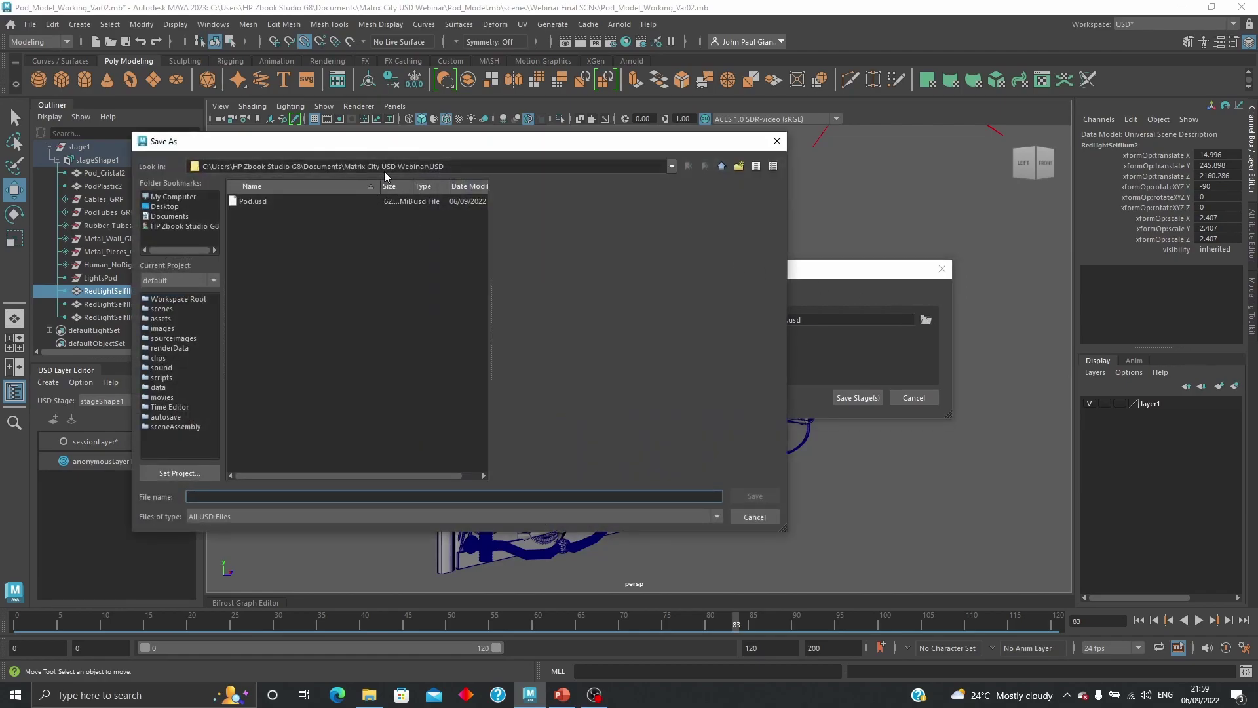
left_click(254, 203)
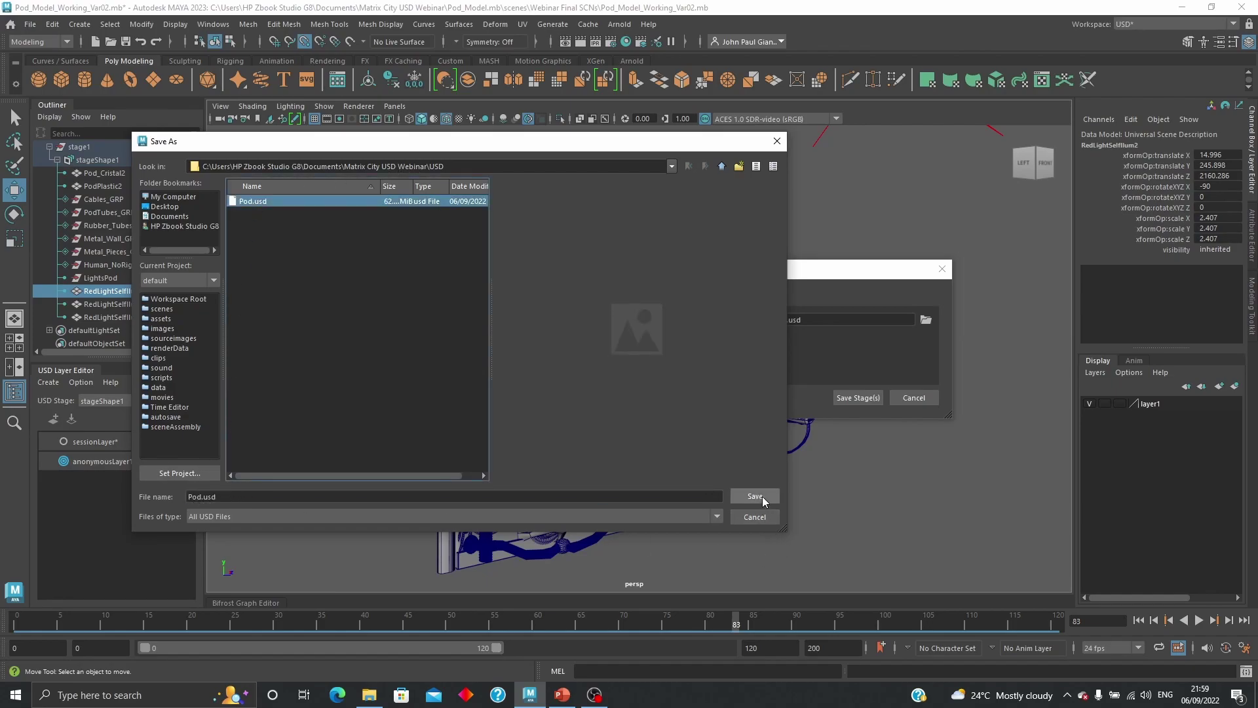
left_click(202, 497)
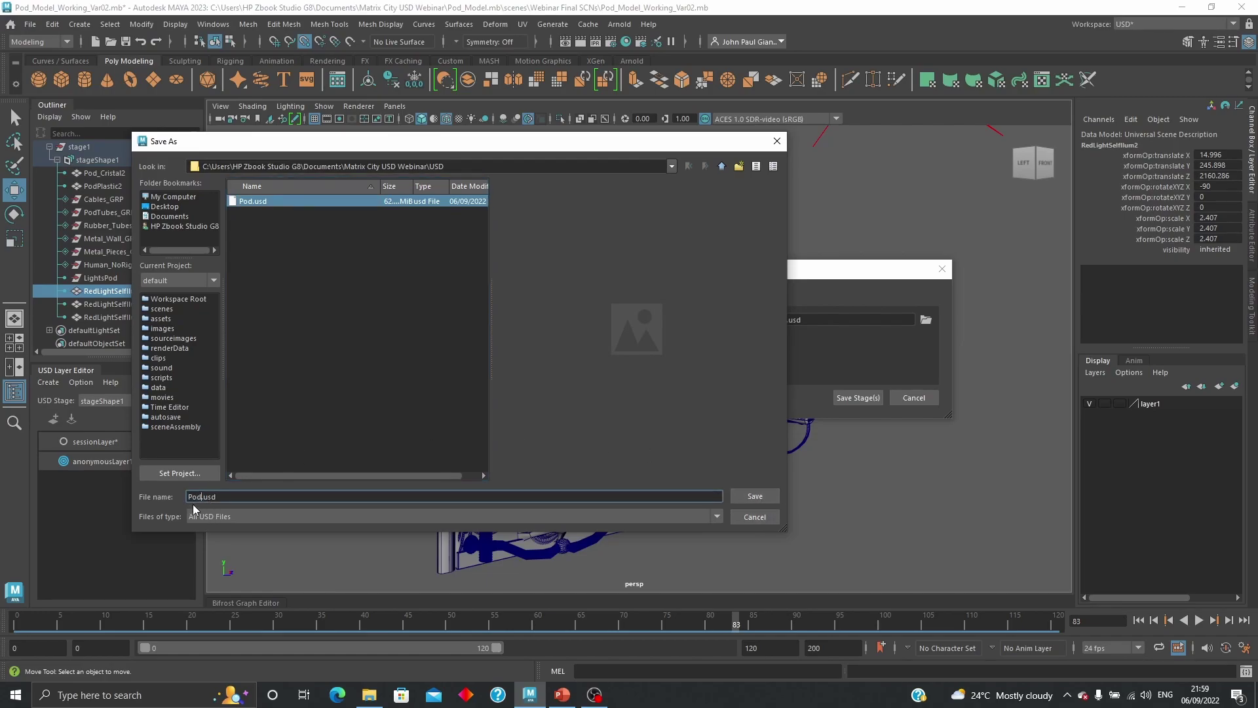
type("_V02")
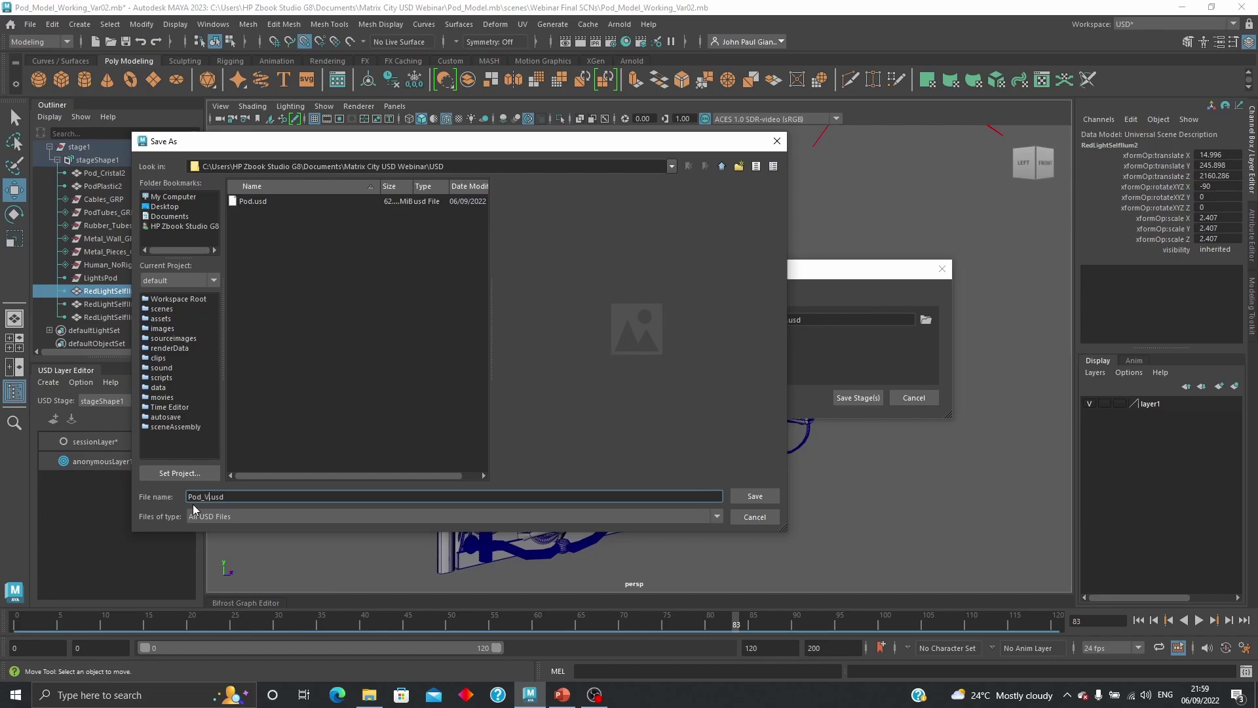
left_click(755, 496)
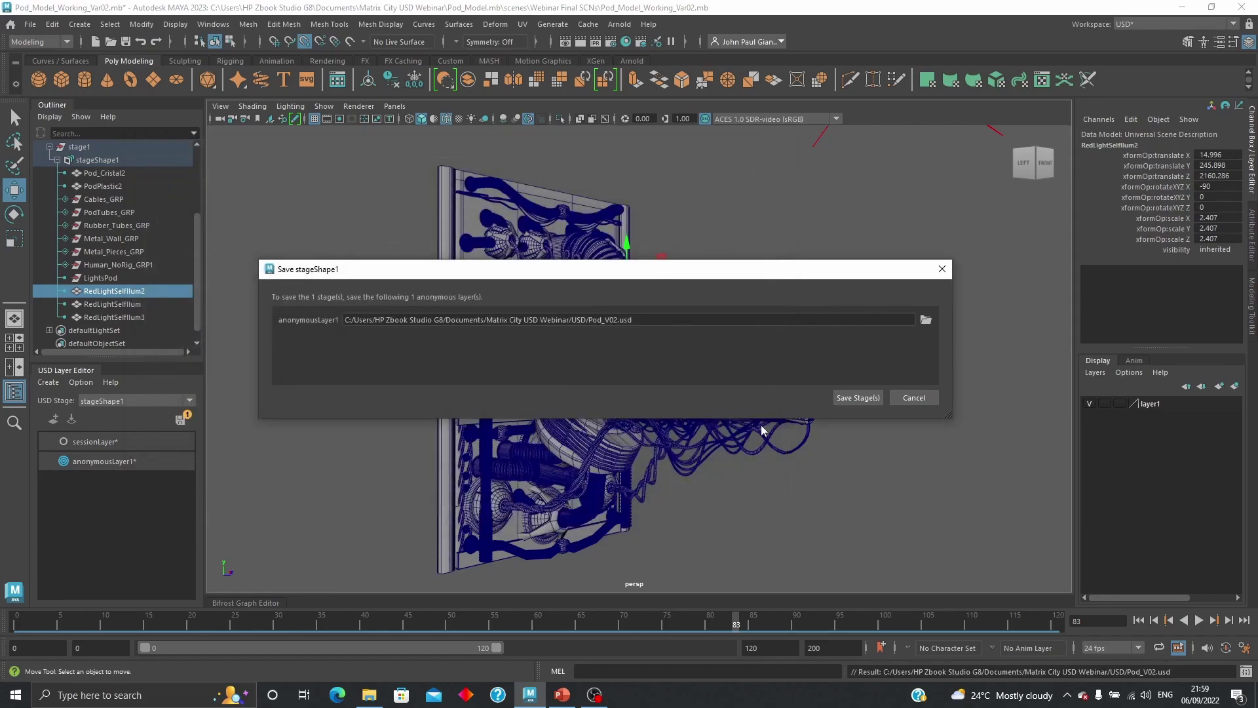
left_click(857, 398)
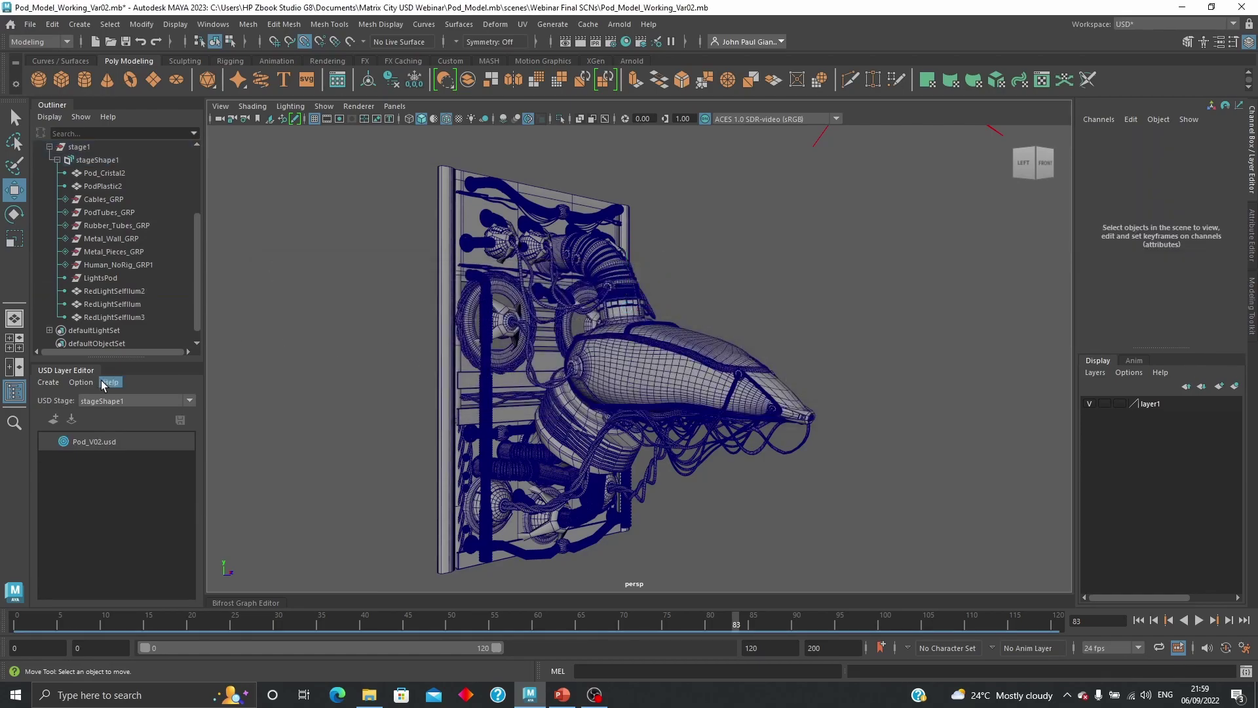
left_click_drag(743, 382, 590, 386, "alt")
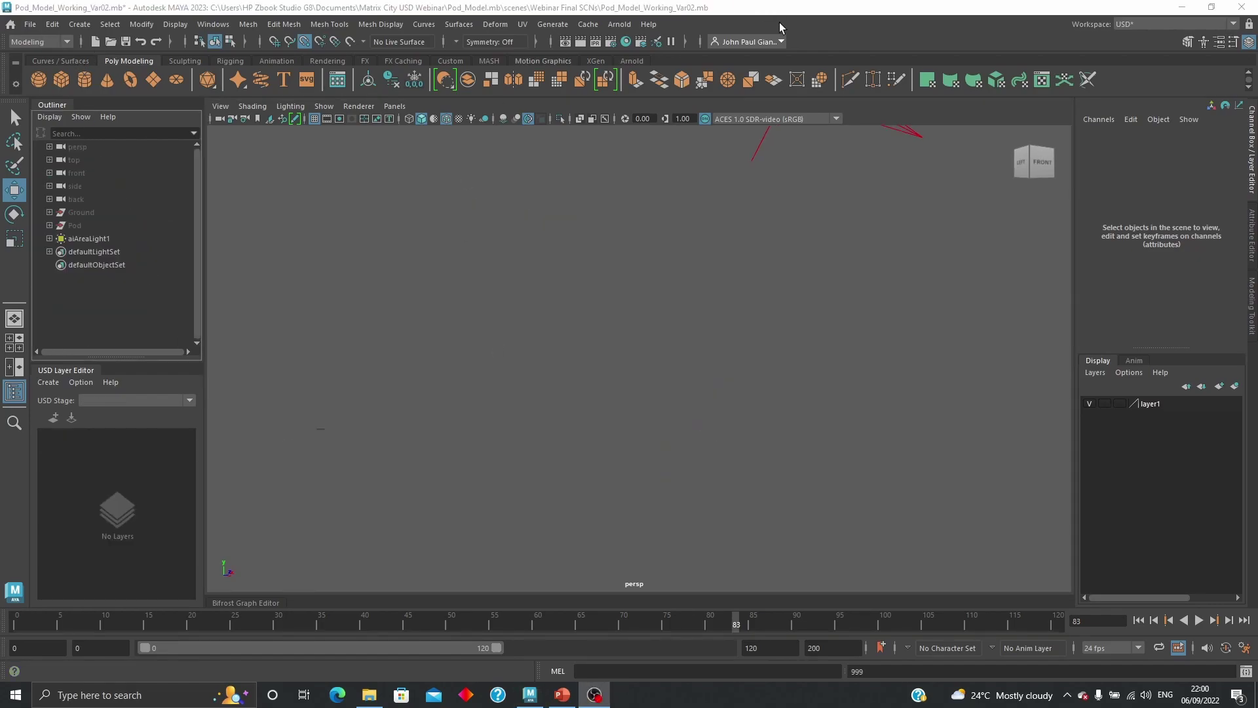
- Create an Arnold stand-in that loads Pod.usd from the Matrix City USD Webinar/USD folder
left_click(622, 25)
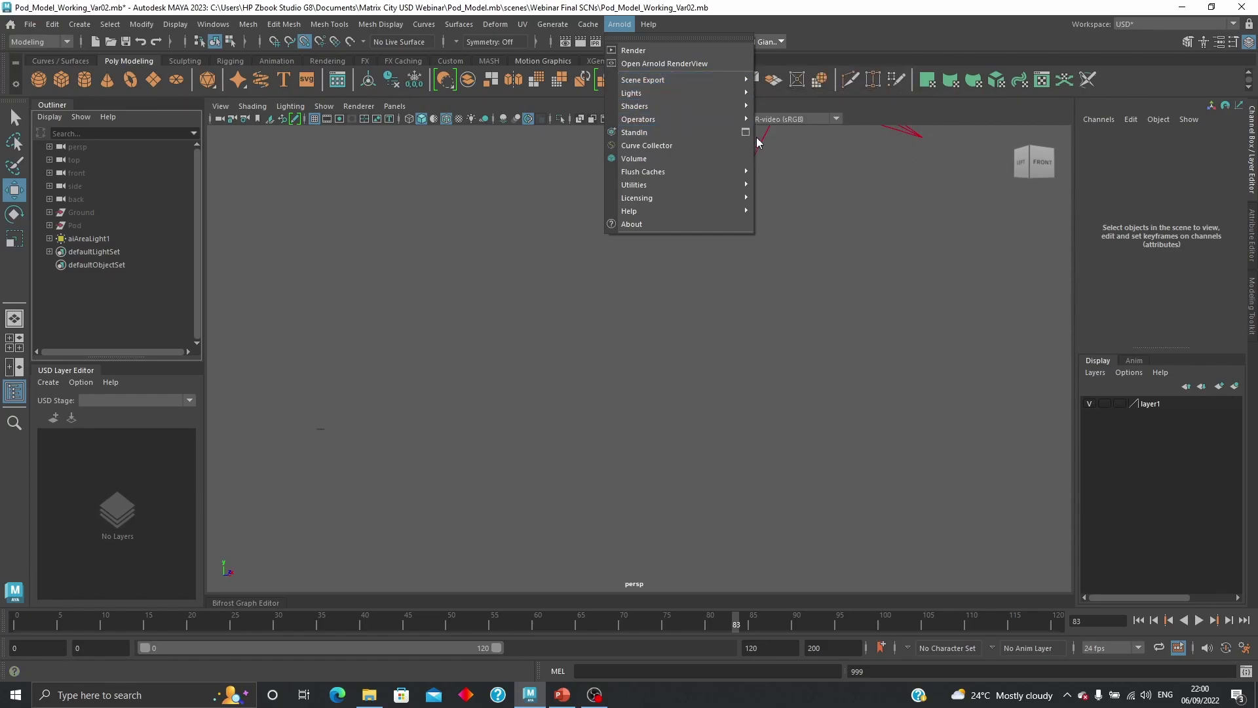
left_click(662, 133)
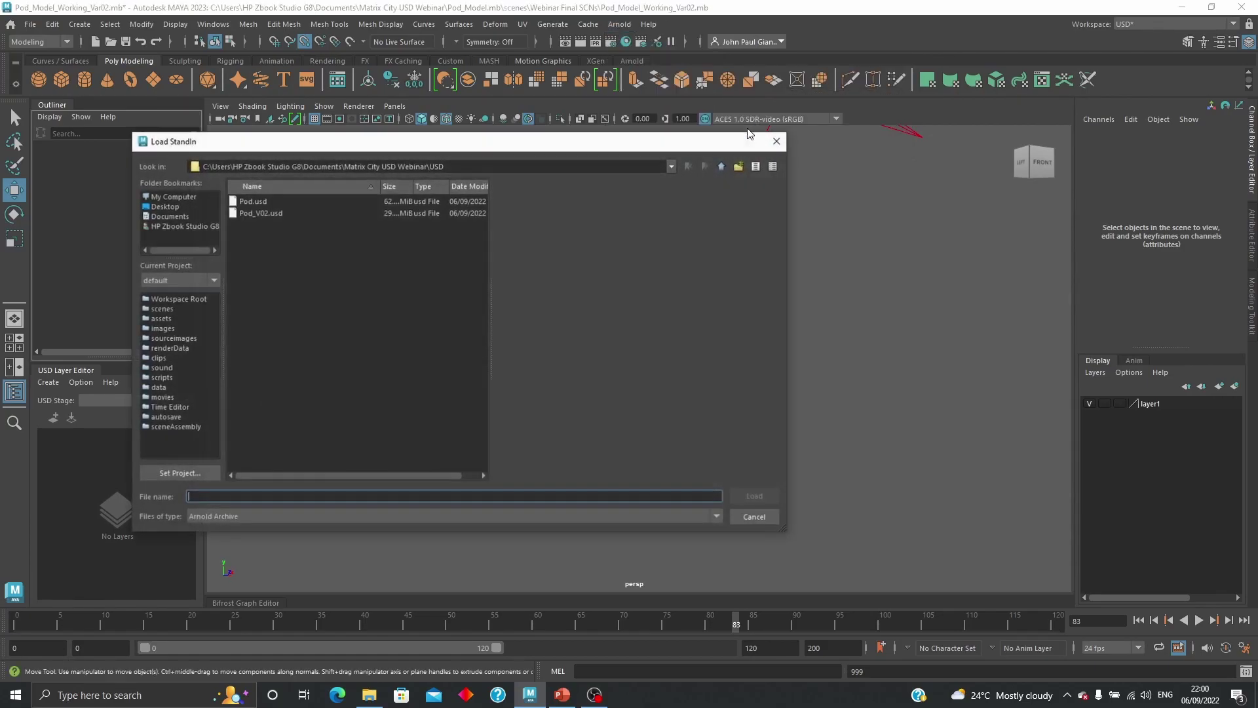
left_click(254, 201)
left_click(761, 497)
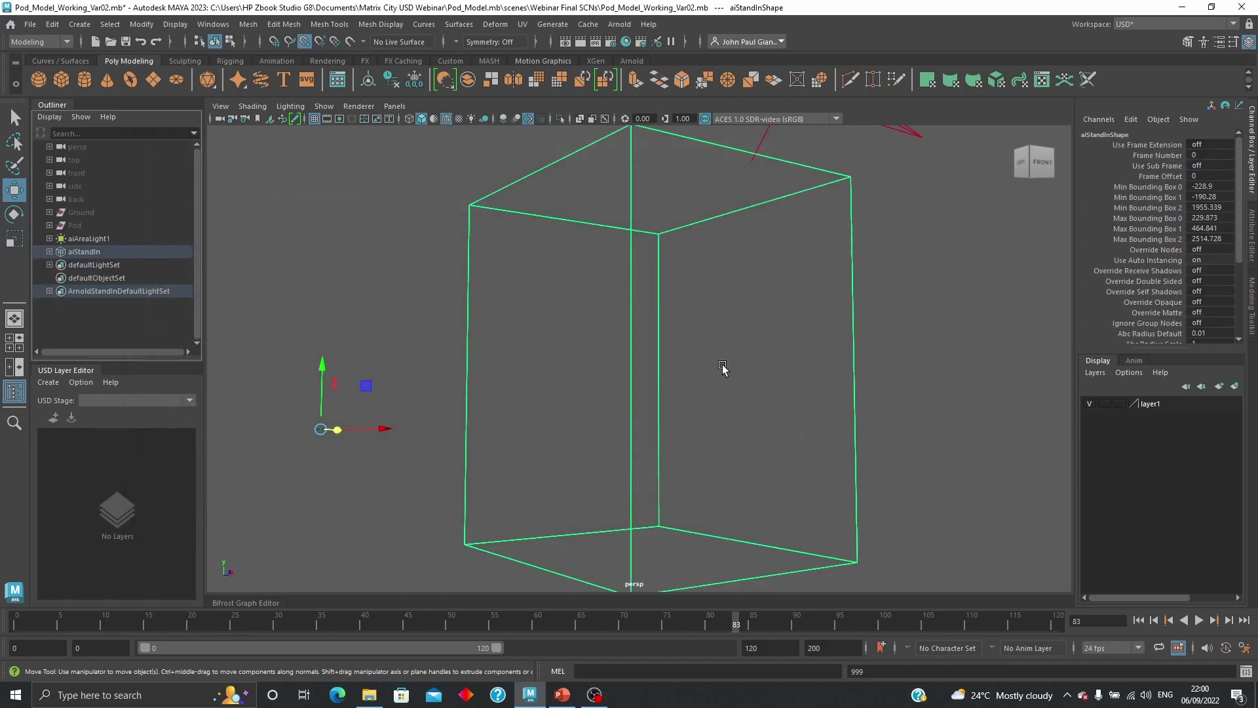
scroll(821, 342, "down", 3)
scroll(813, 341, "down", 1)
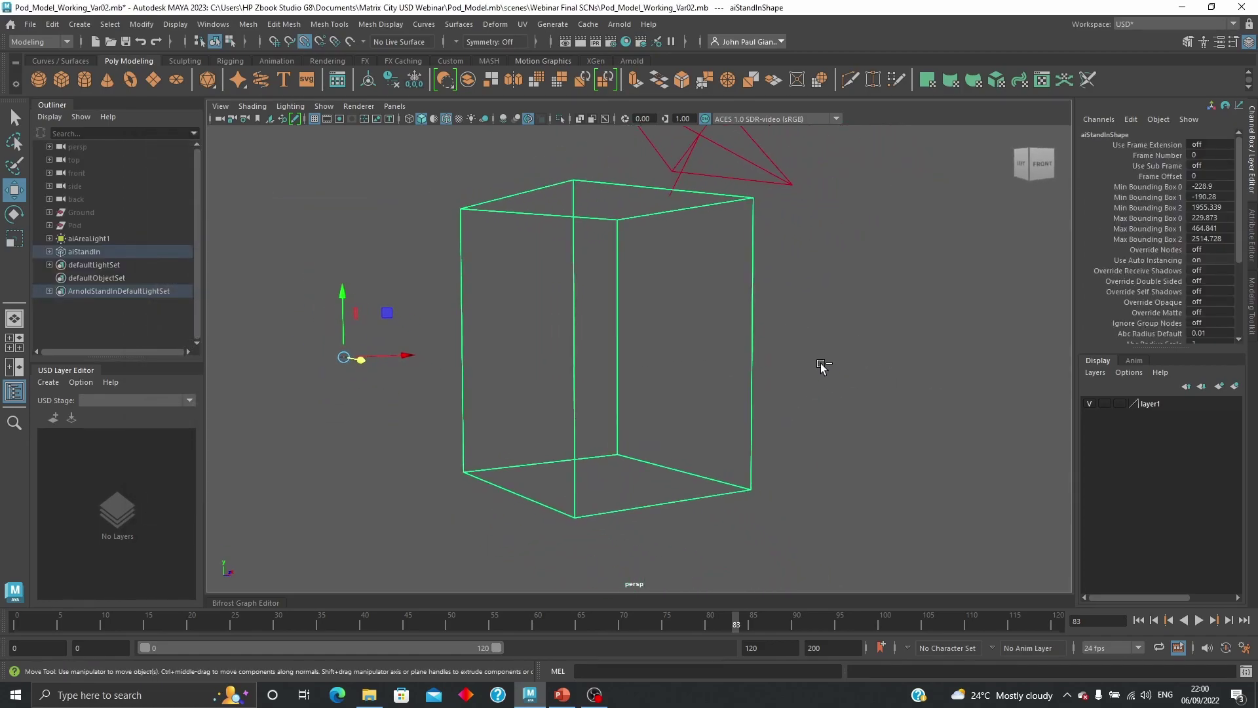
- Set the stand-in's viewport draw mode to Shaded and view the pod inside its bounding box
key("ctrl+a")
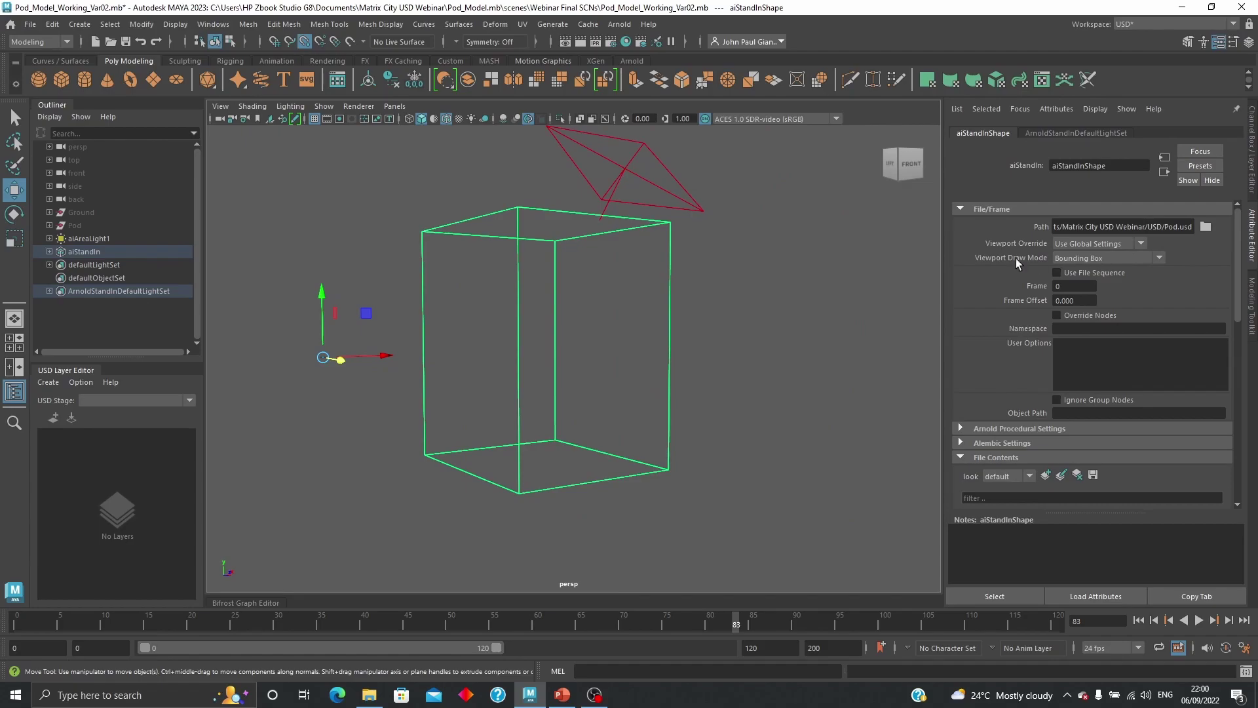
left_click(1099, 257)
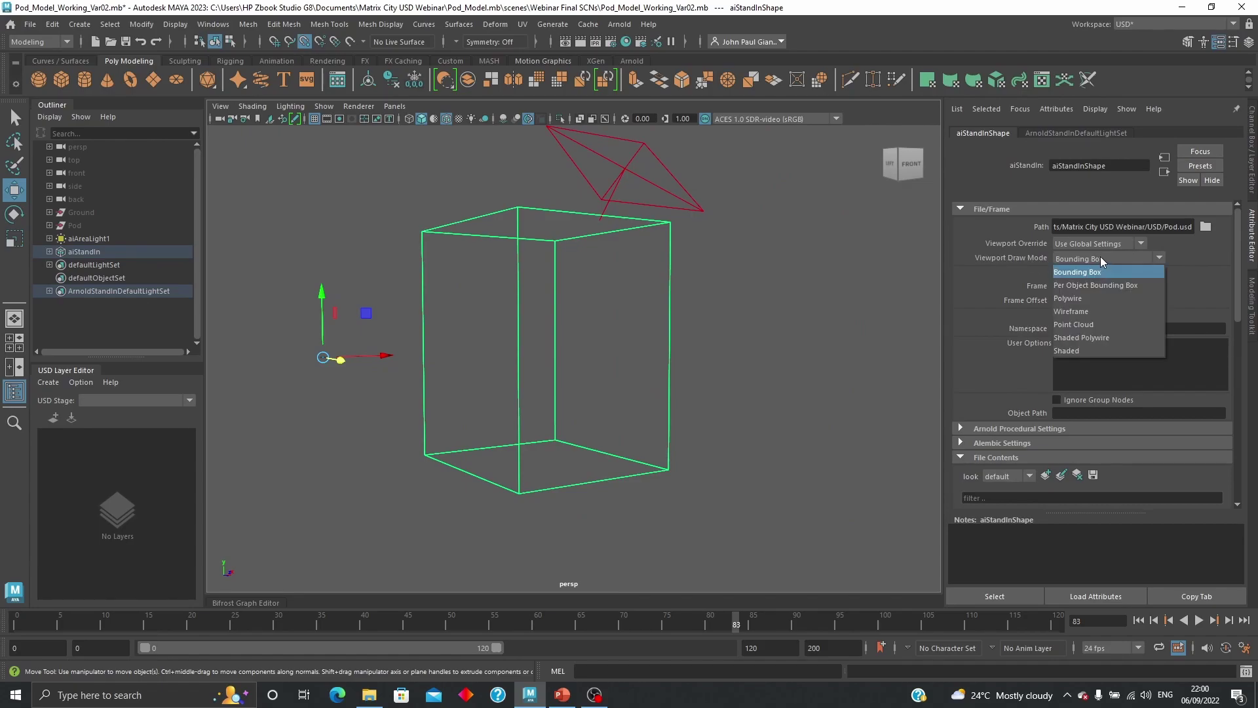
left_click(1084, 350)
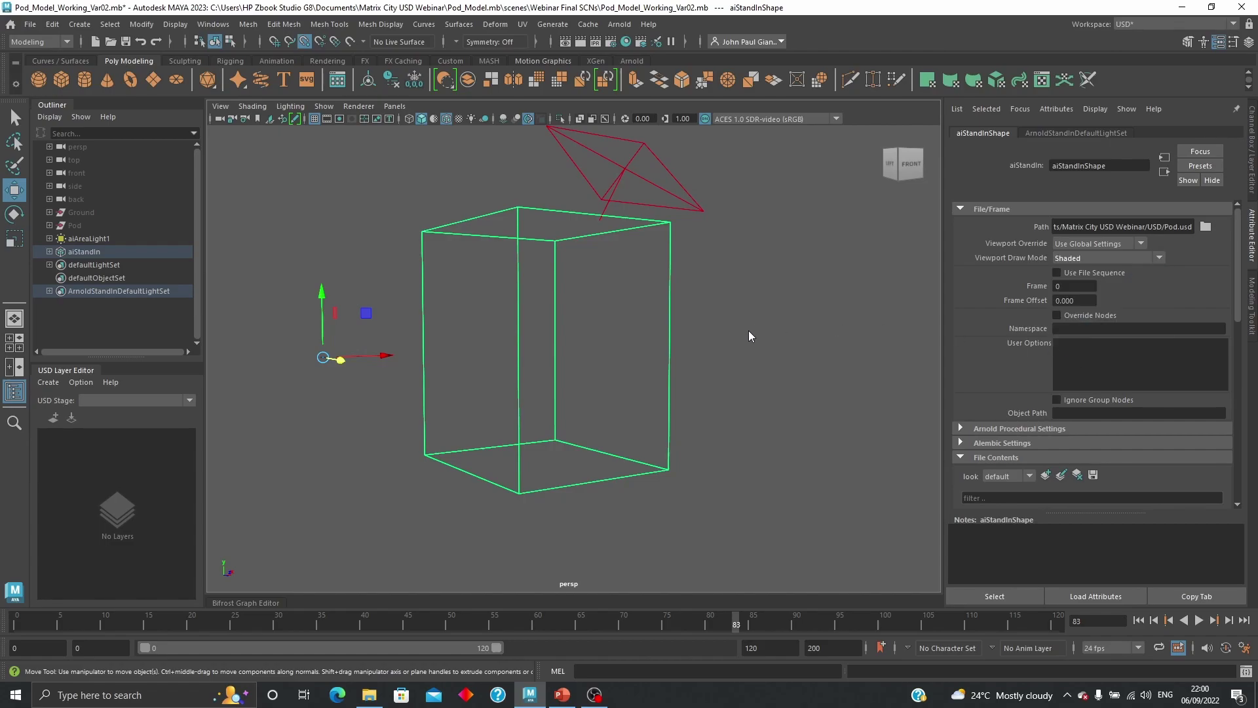
mouse_move(613, 349)
left_mouse_down("alt")
mouse_move(680, 352)
mouse_move(595, 347)
mouse_move(589, 385)
mouse_move(573, 380)
mouse_move(614, 377)
left_mouse_up("alt")
scroll(613, 364, "up", 4)
scroll(614, 364, "down", 3)
scroll(603, 387, "down", 2)
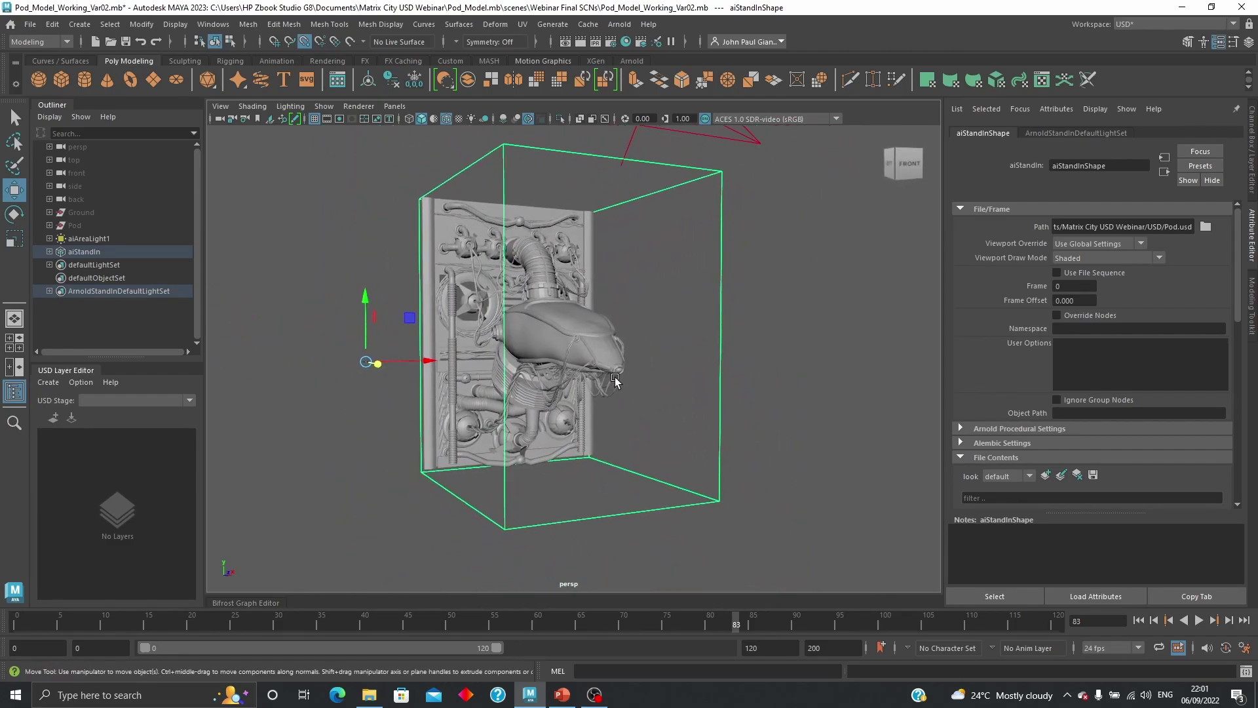
- Examine the stand-in's Arnold procedural, Alembic and file contents settings
scroll(1049, 295, "down", 4)
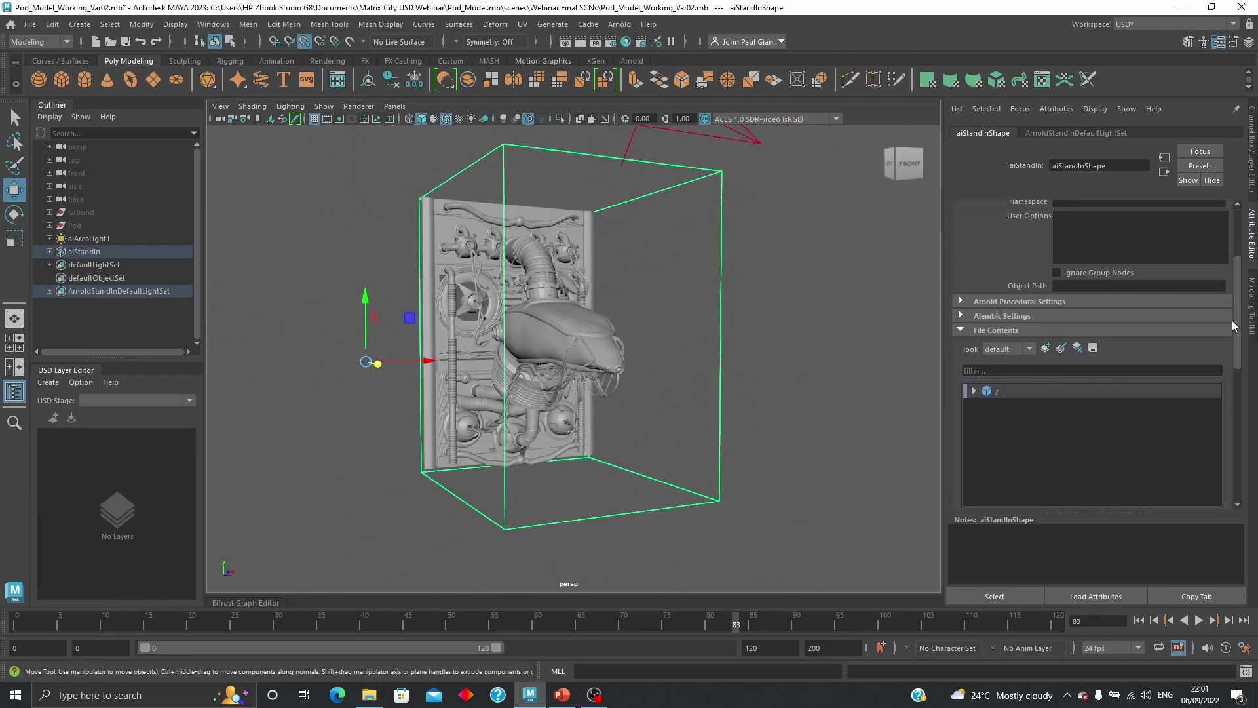
left_click(1009, 294)
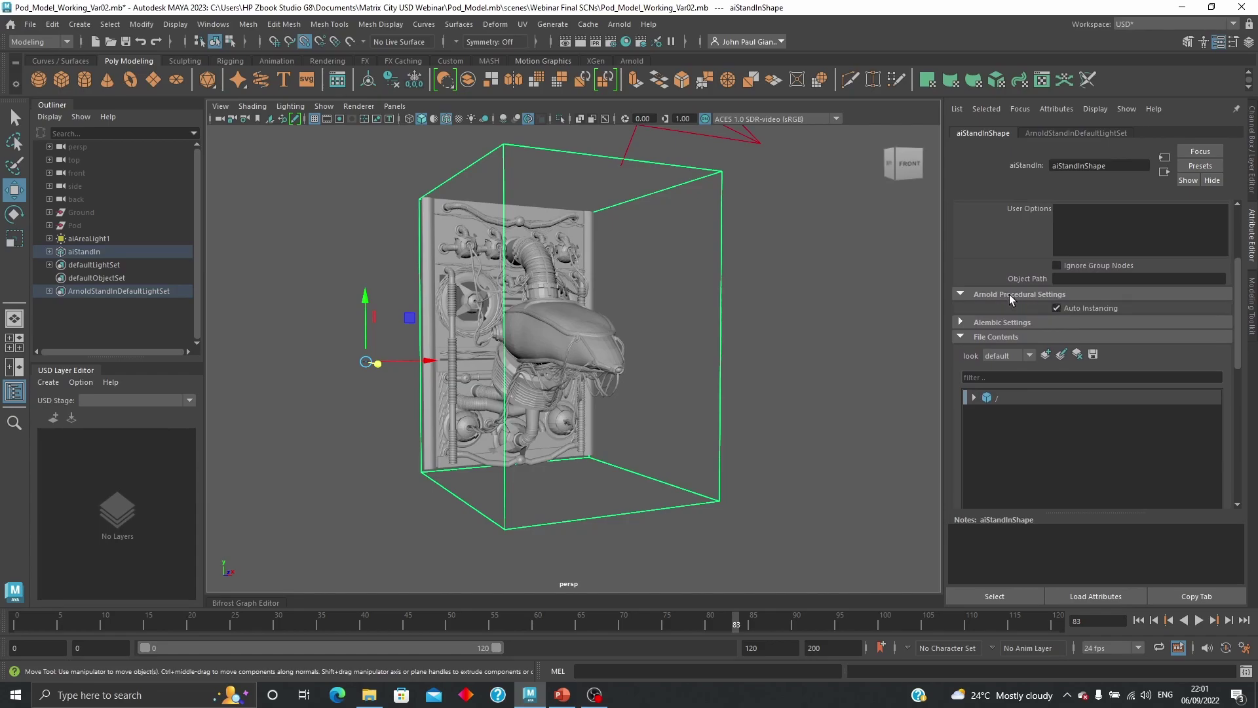
left_click(980, 322)
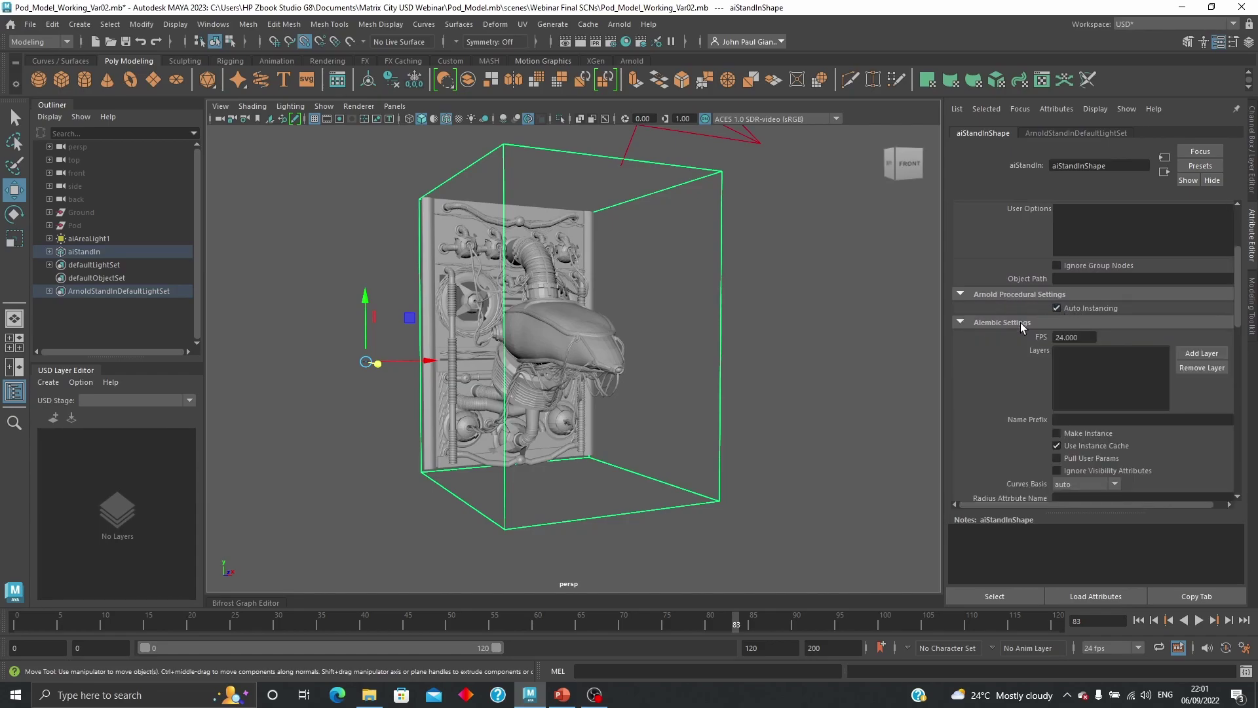
scroll(1079, 303, "down", 2)
scroll(1116, 305, "down", 3)
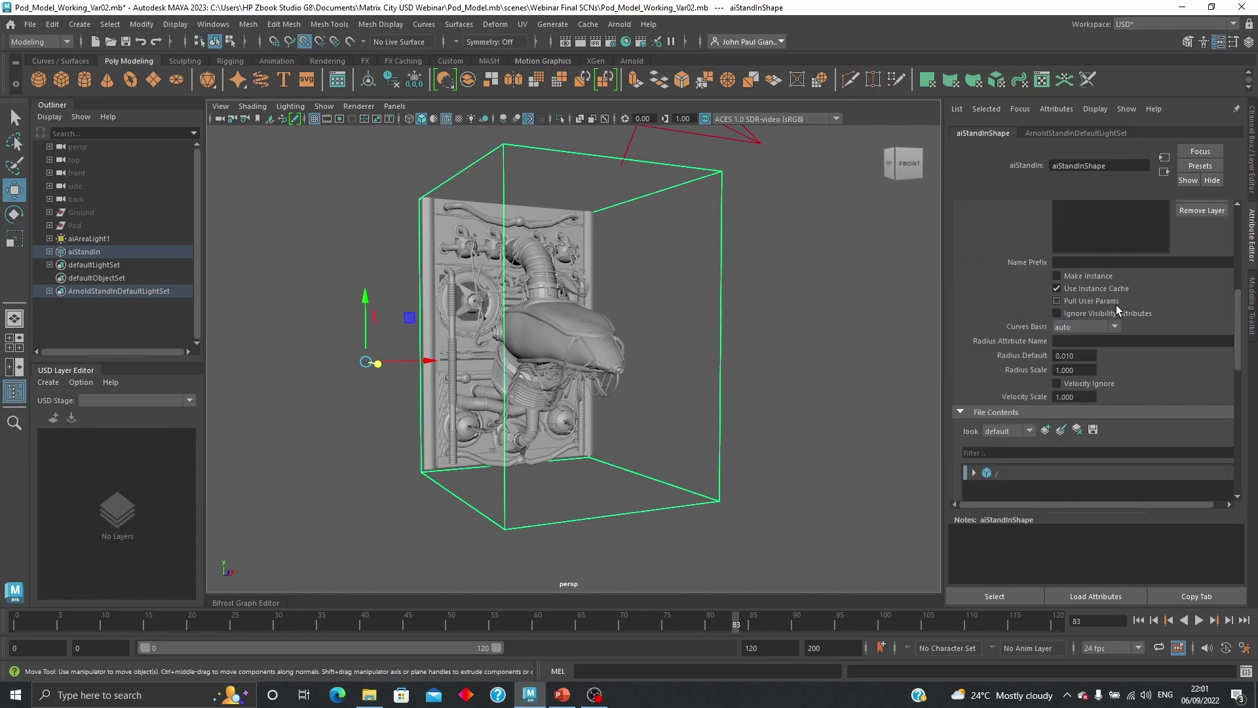
scroll(1071, 403, "down", 1)
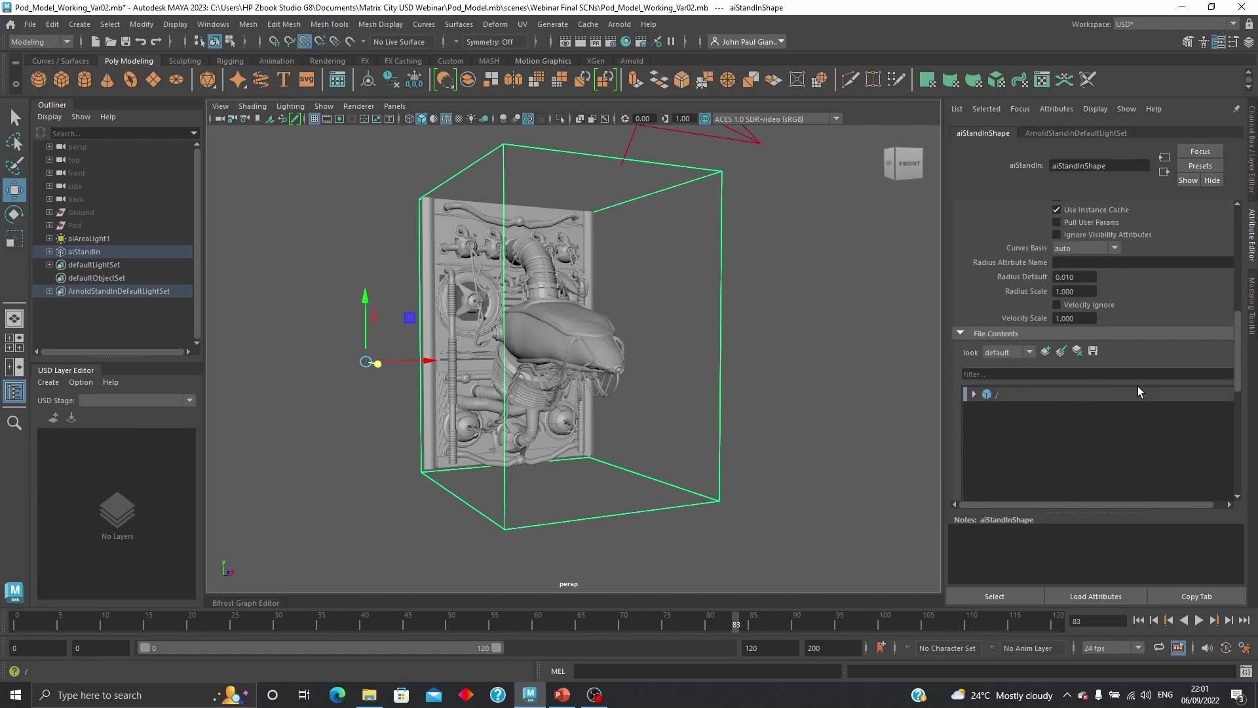
scroll(1069, 378, "down", 2)
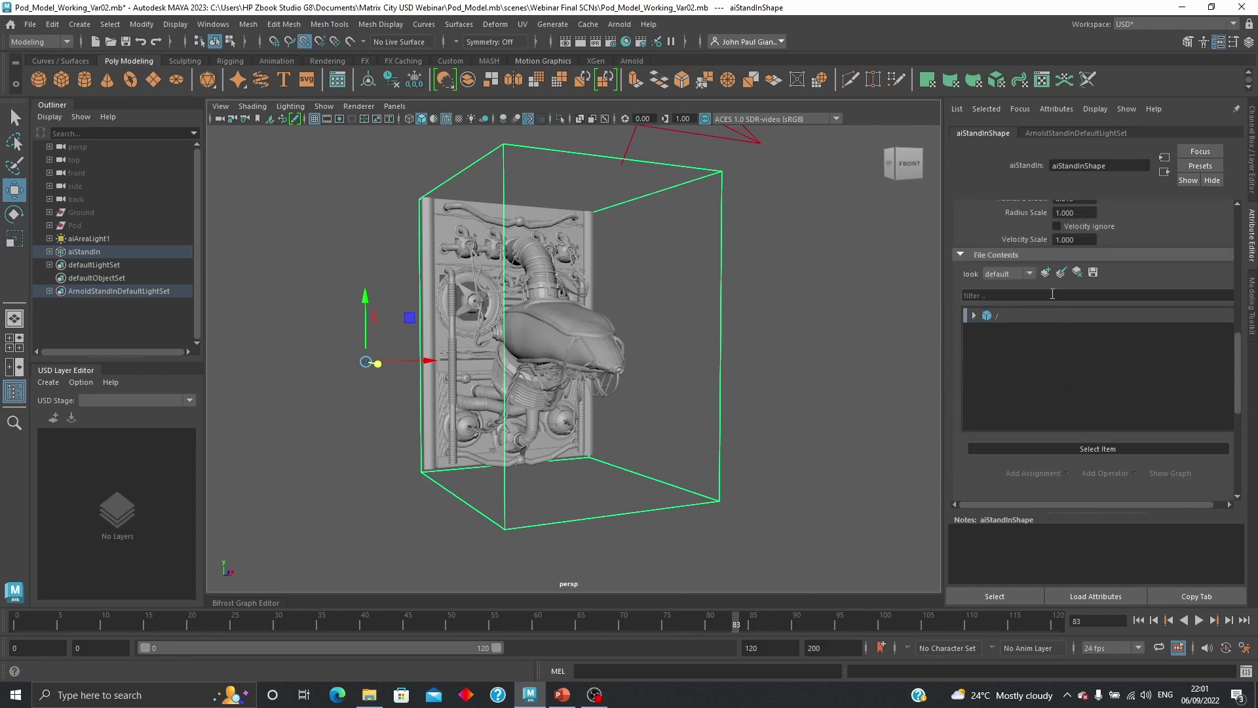
- Try to add a new look to the stand-in's file contents
left_click(1020, 274)
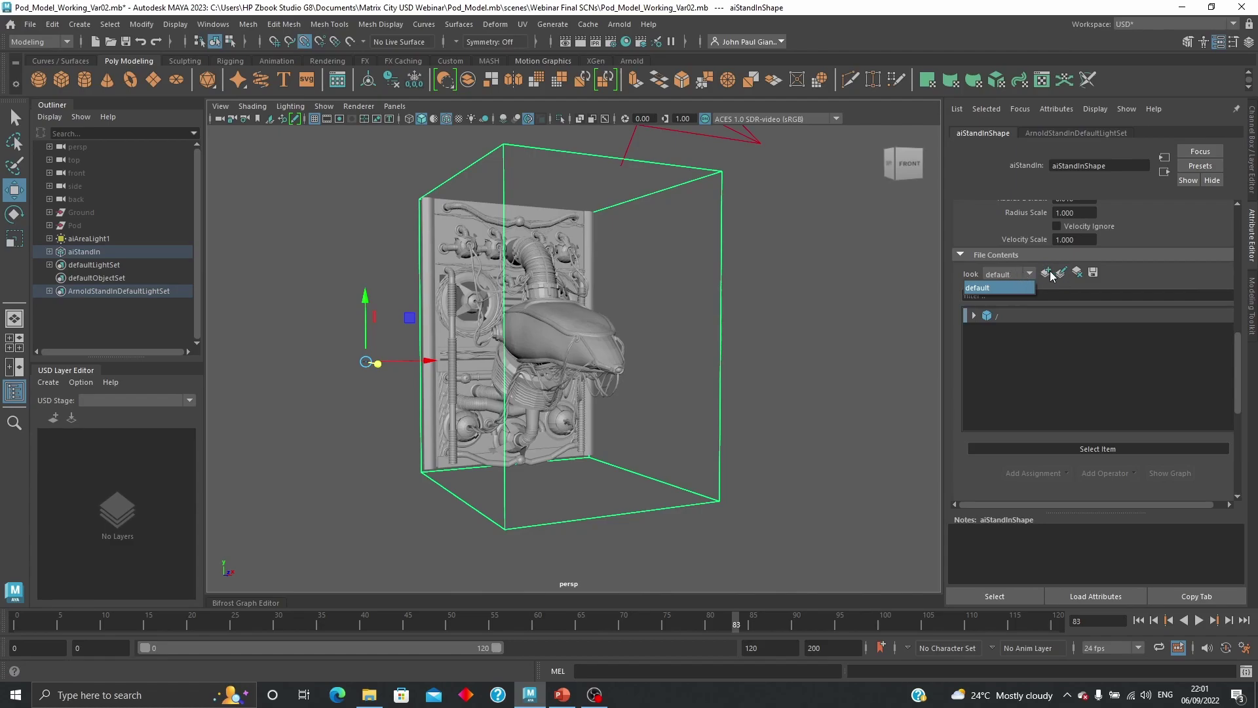
left_click(1046, 273)
left_click(803, 363)
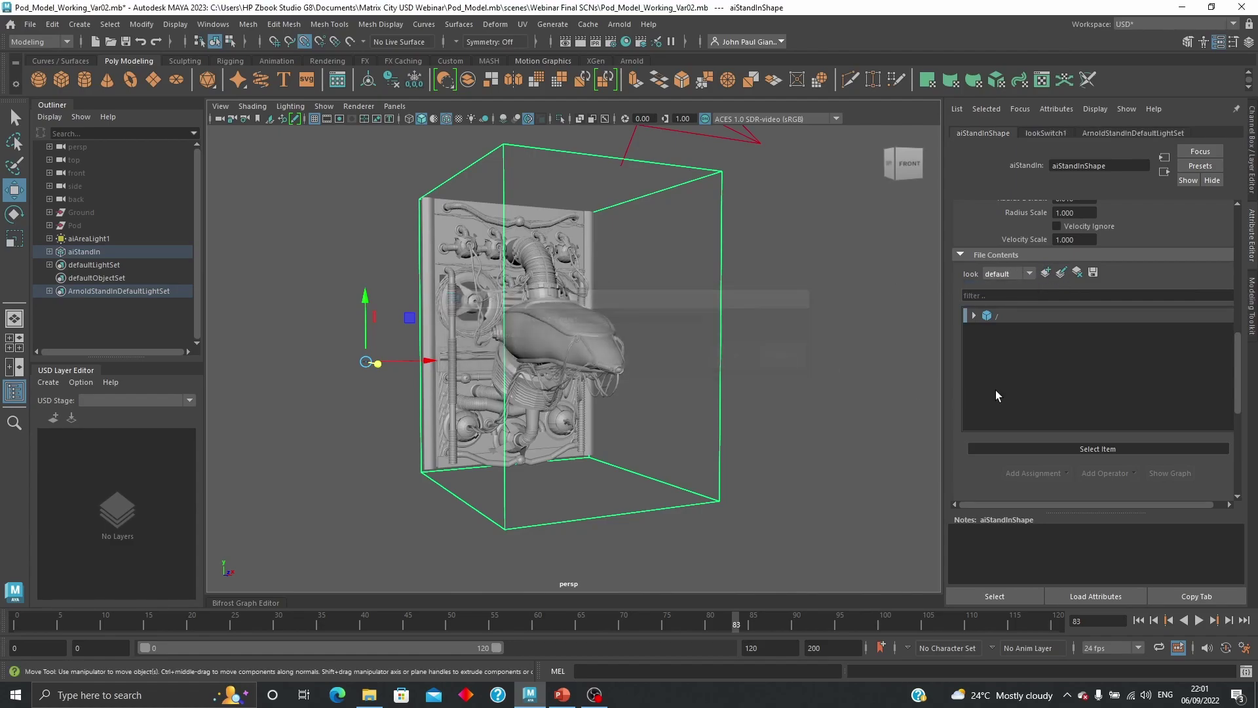
- Expand the root and Pod entries in the stand-in's file contents and examine the prims and shaders listed
scroll(1029, 327, "down", 1)
left_click(973, 277)
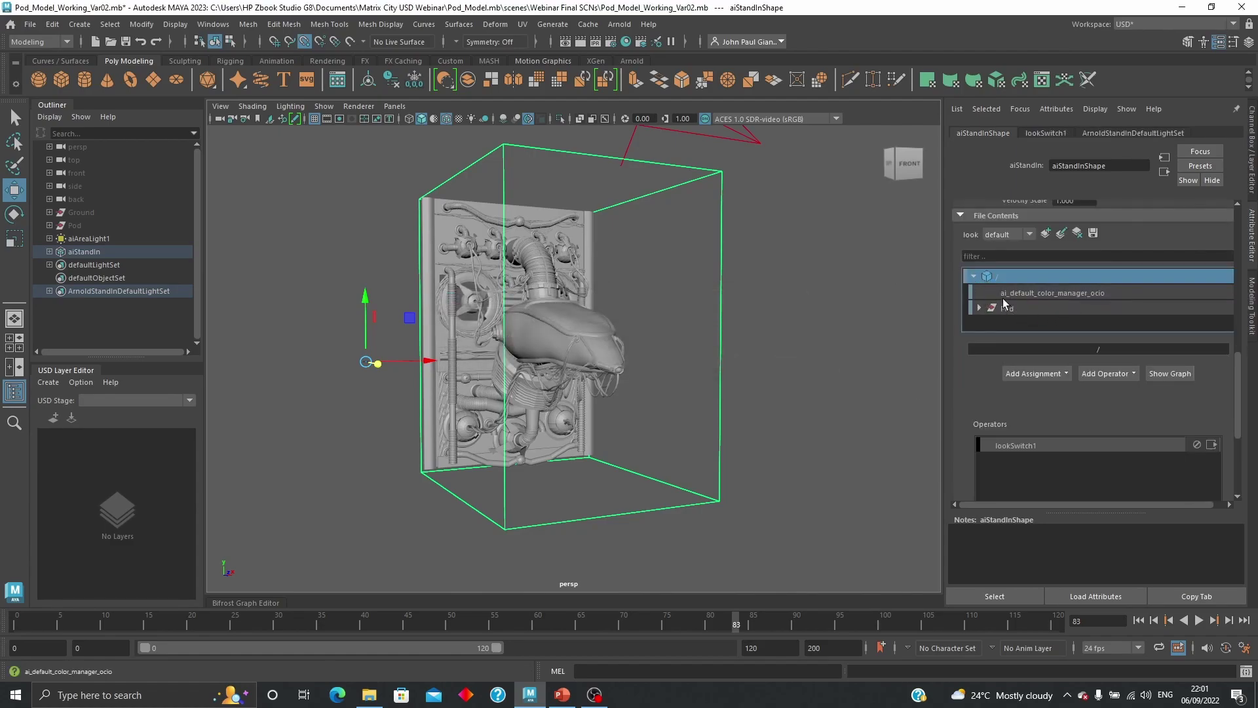
left_click(982, 308)
scroll(1088, 324, "down", 1)
scroll(1084, 325, "down", 3)
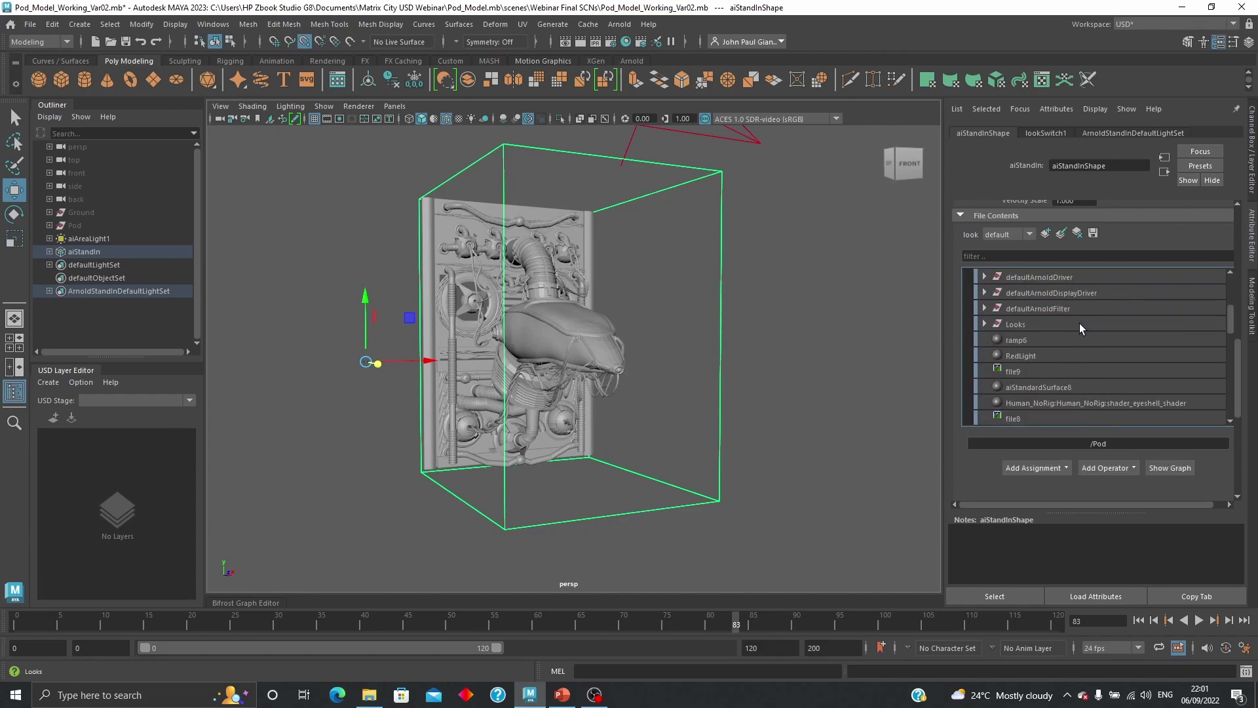
scroll(983, 461, "down", 2)
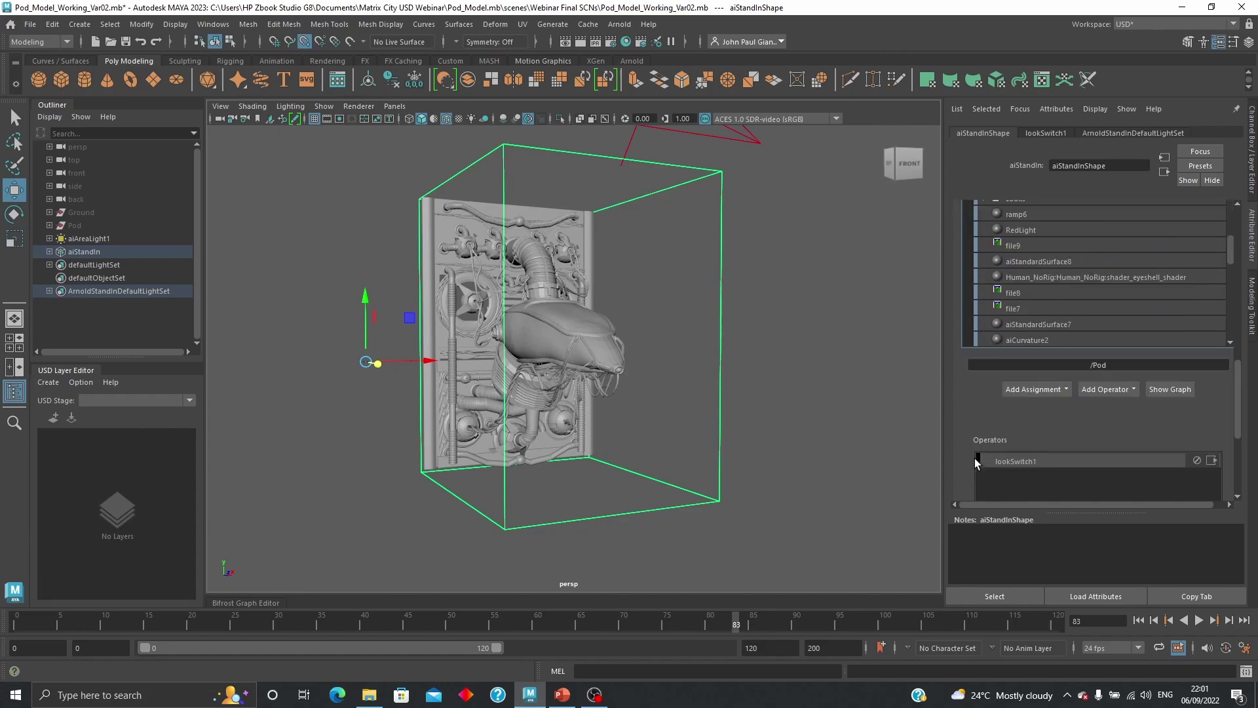
- Review the assignments and operators available for the Pod entry, then inspect and close its operator graph
left_click(1066, 390)
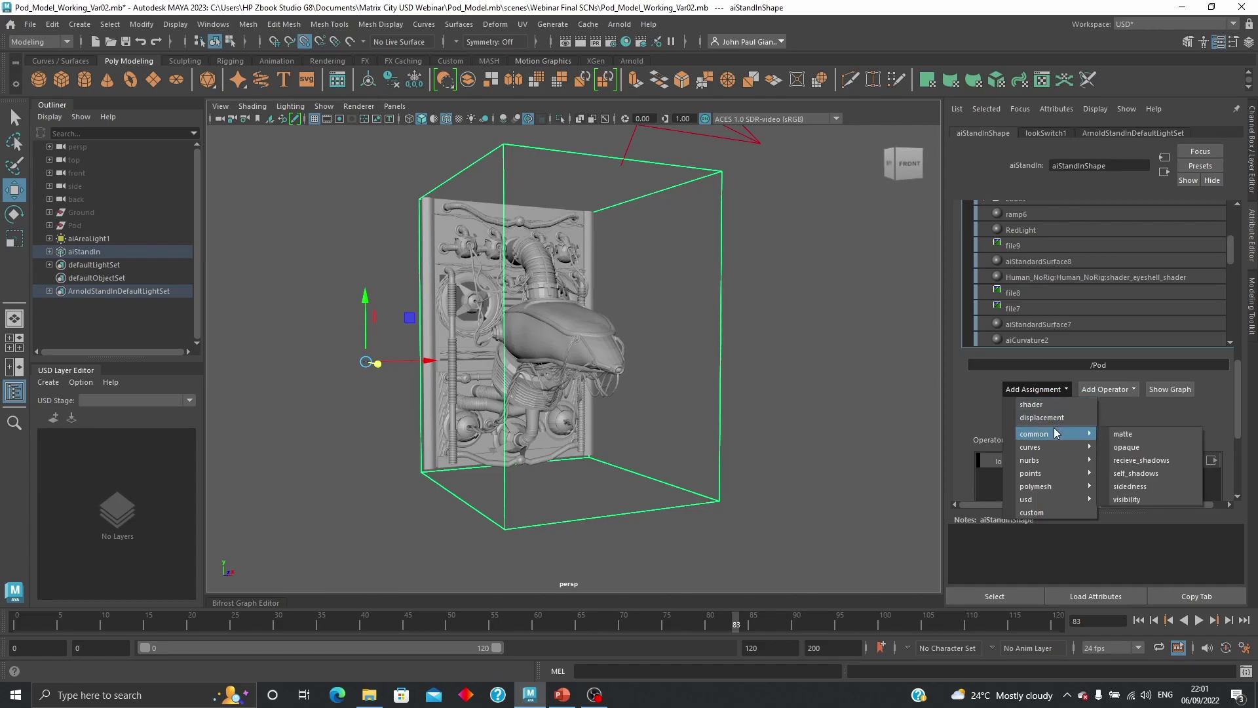
left_click(1114, 389)
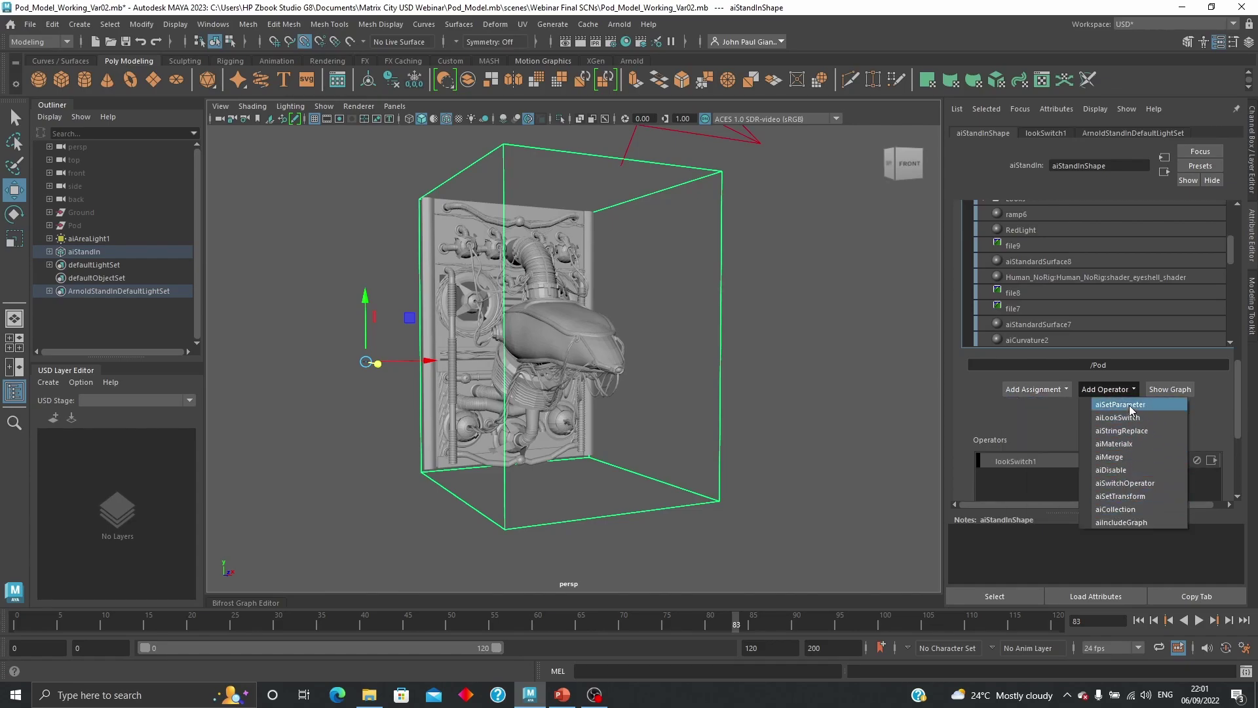
left_click(1176, 390)
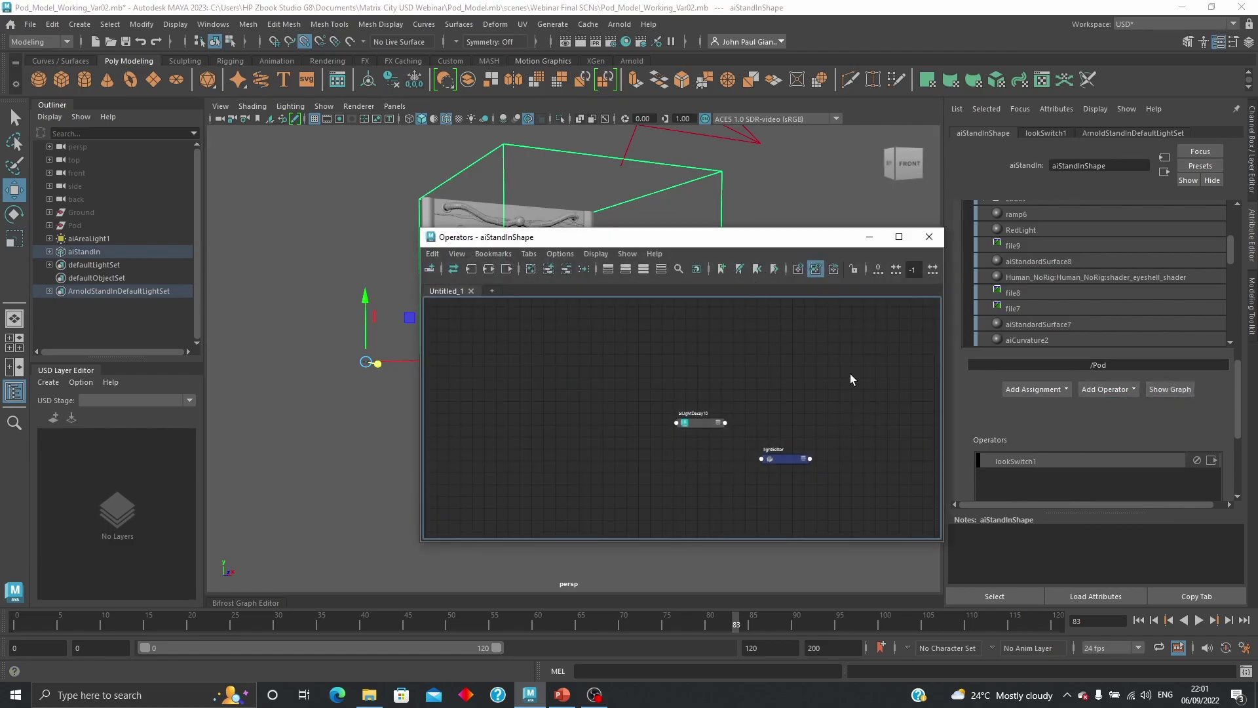
left_click(930, 237)
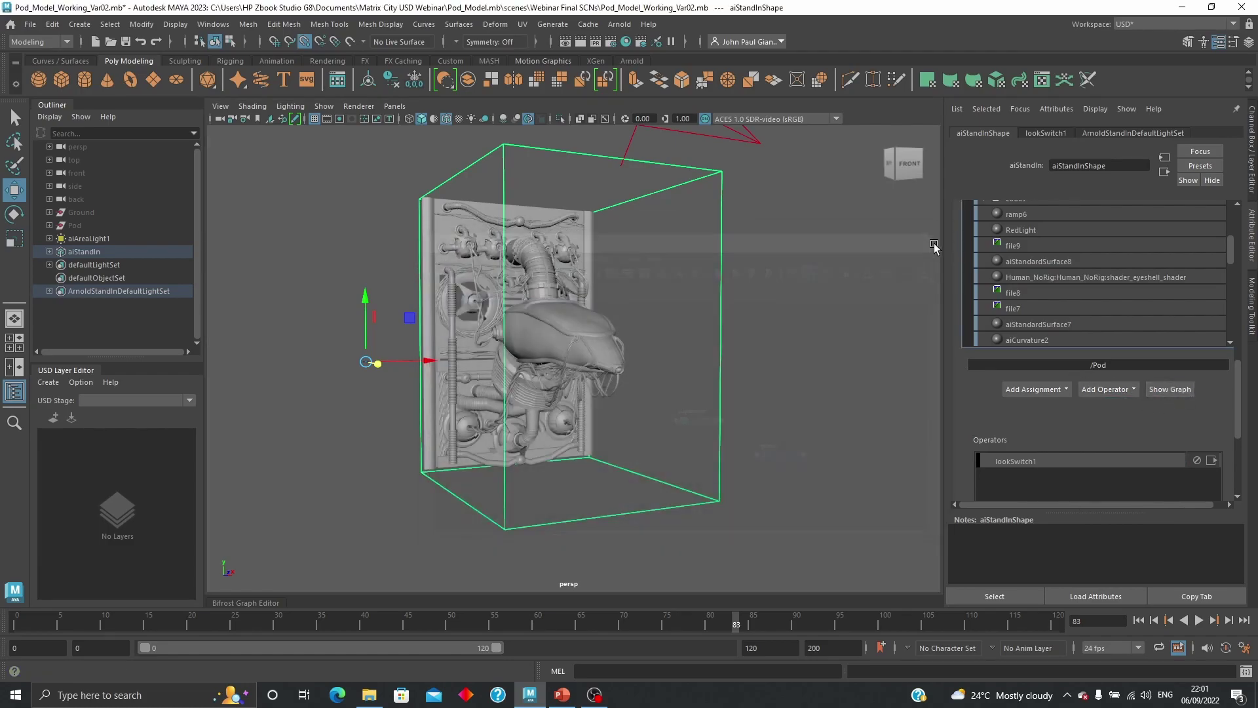
scroll(1245, 393, "down", 5)
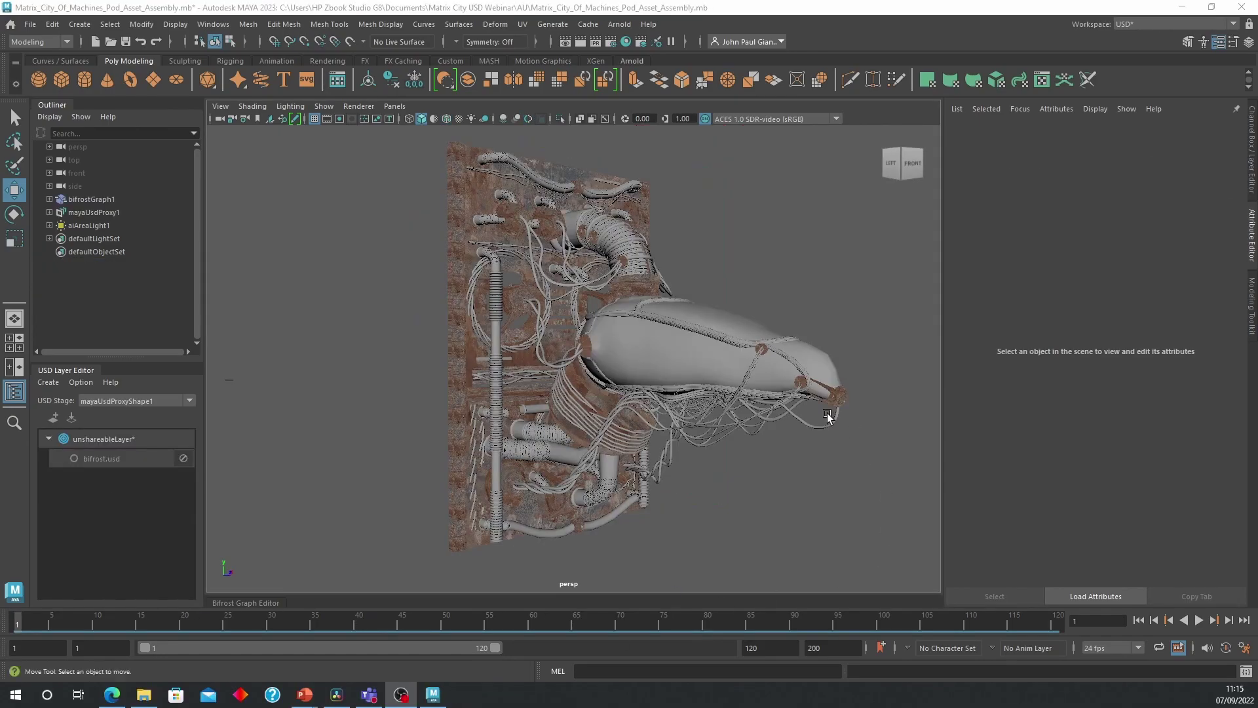
- Review the Export Selection options for the USD Export file type, including the Arnold plug-in configuration, and close them without exporting
mouse_move(605, 381)
right_mouse_down("alt")
mouse_move(660, 396)
mouse_move(603, 385)
mouse_move(615, 385)
right_mouse_up("alt")
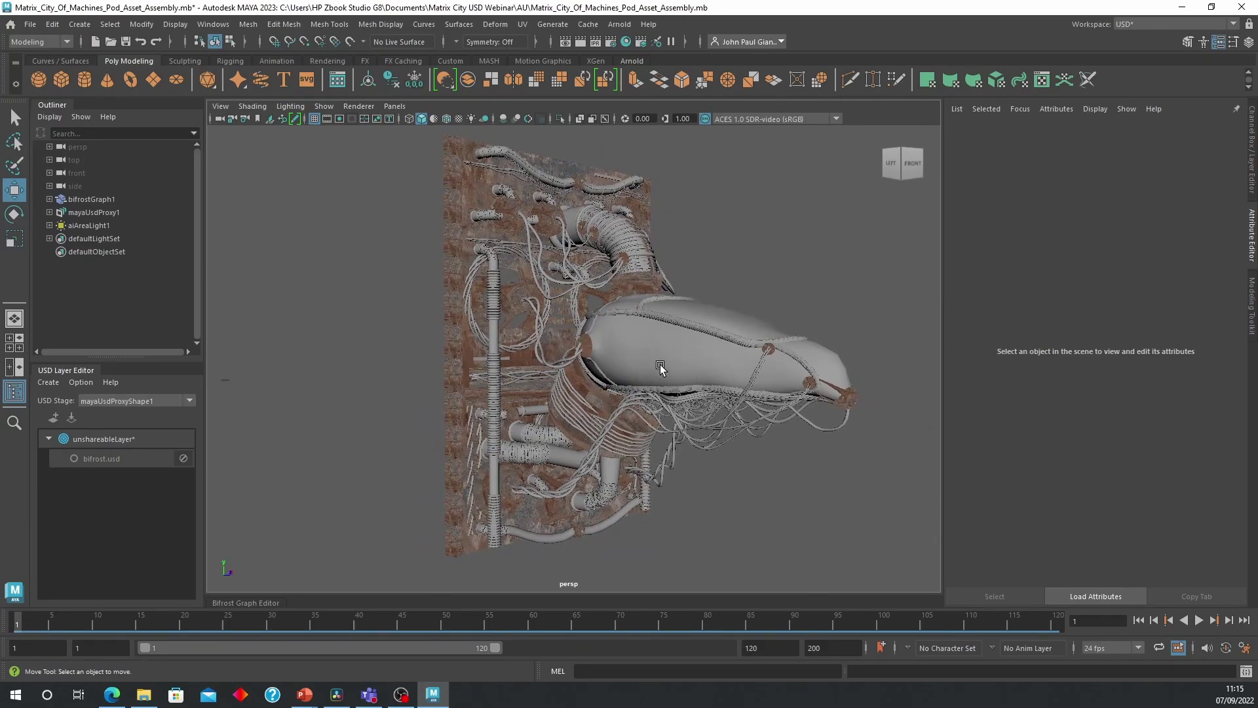
scroll(635, 360, "up", 1)
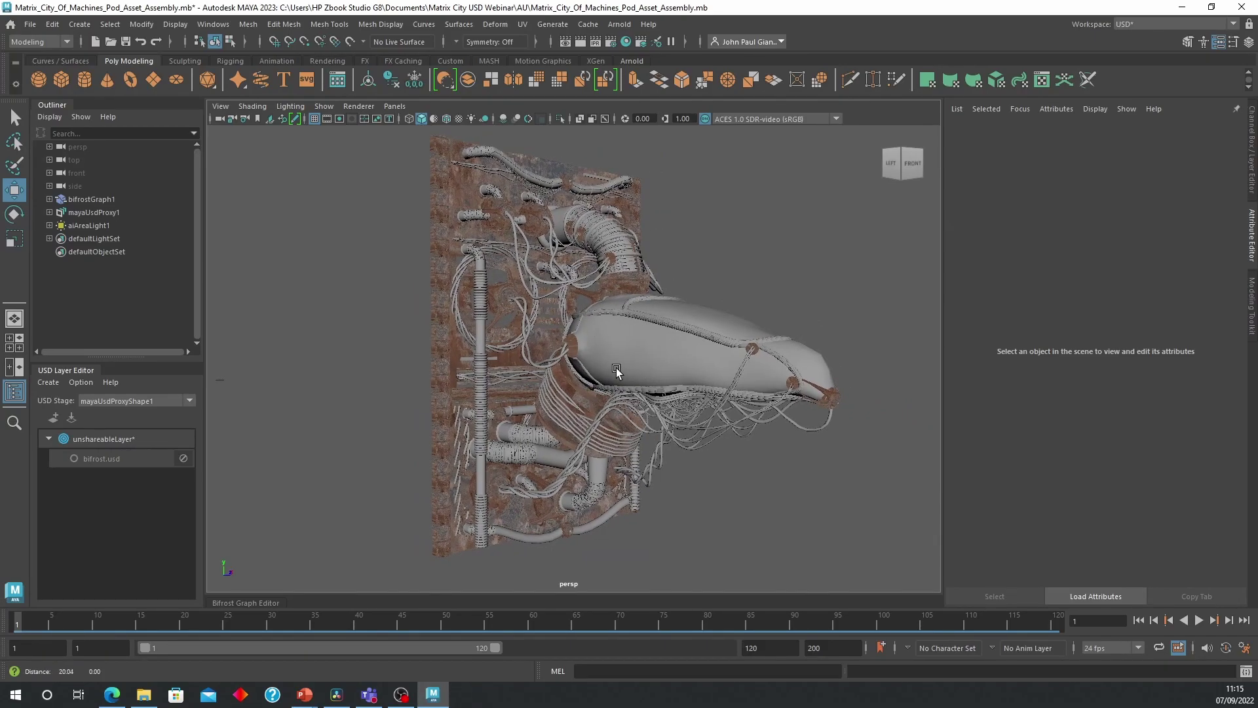
left_click(31, 25)
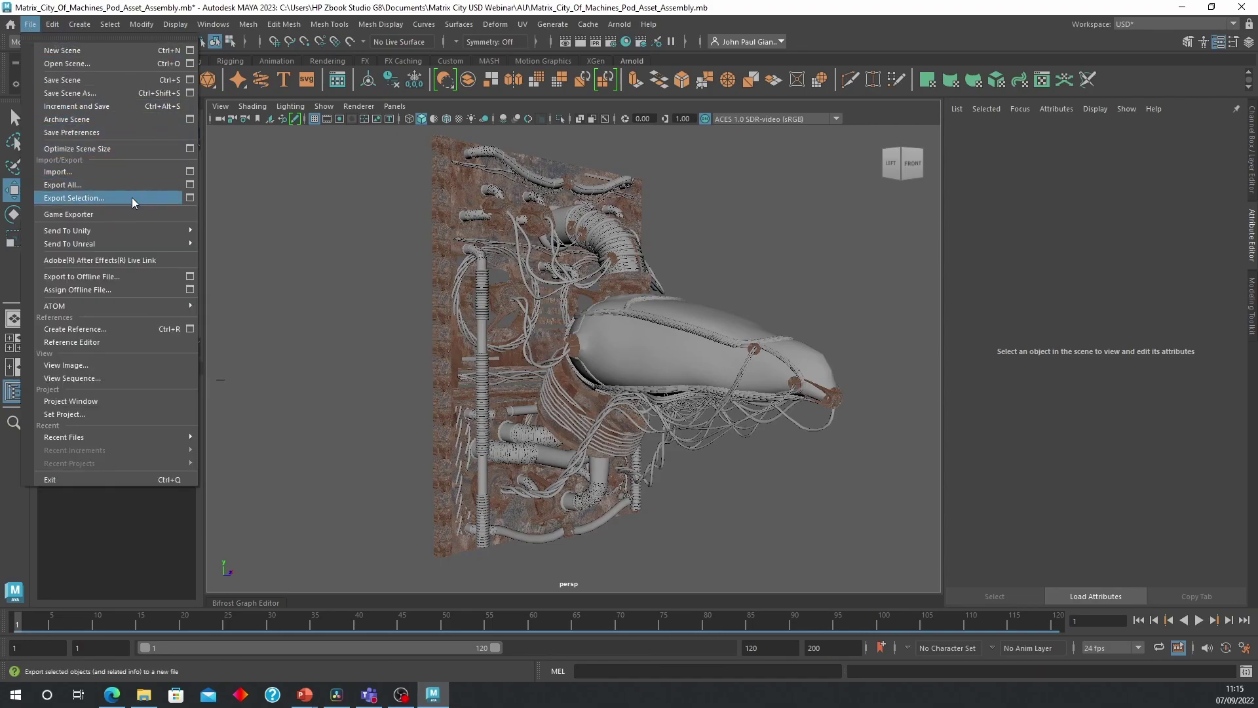
left_click(190, 199)
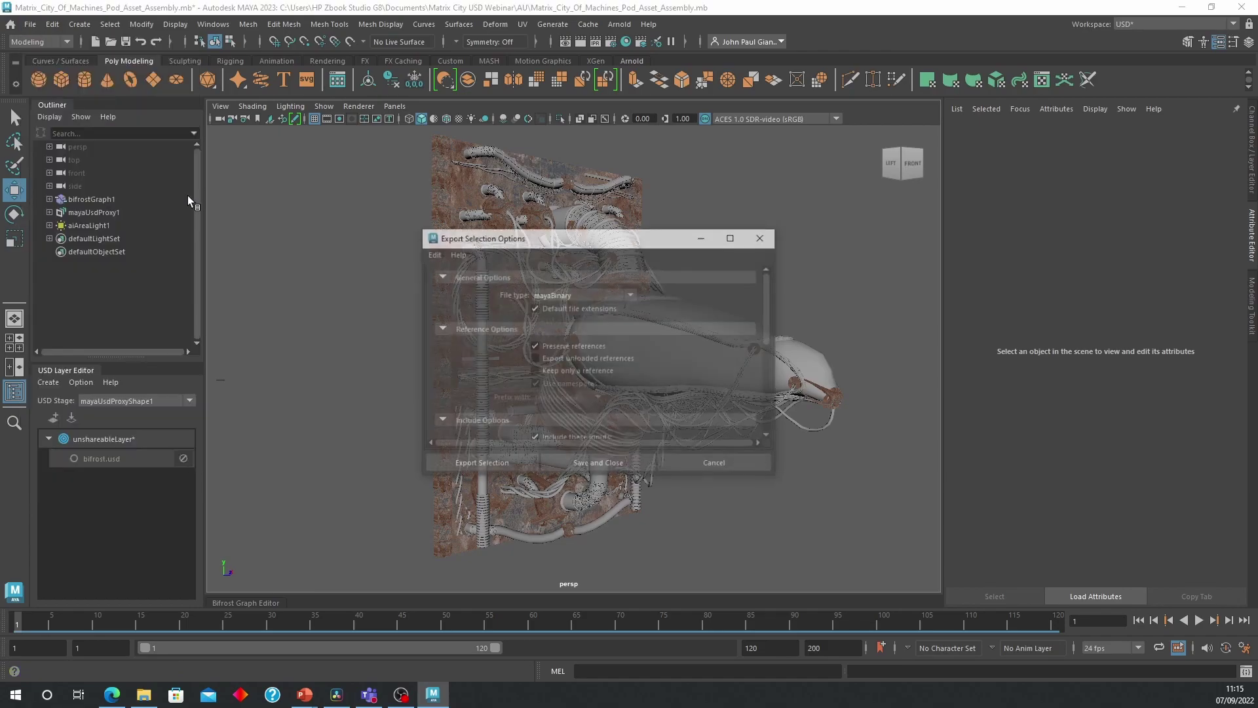
left_click(593, 295)
scroll(611, 376, "down", 2)
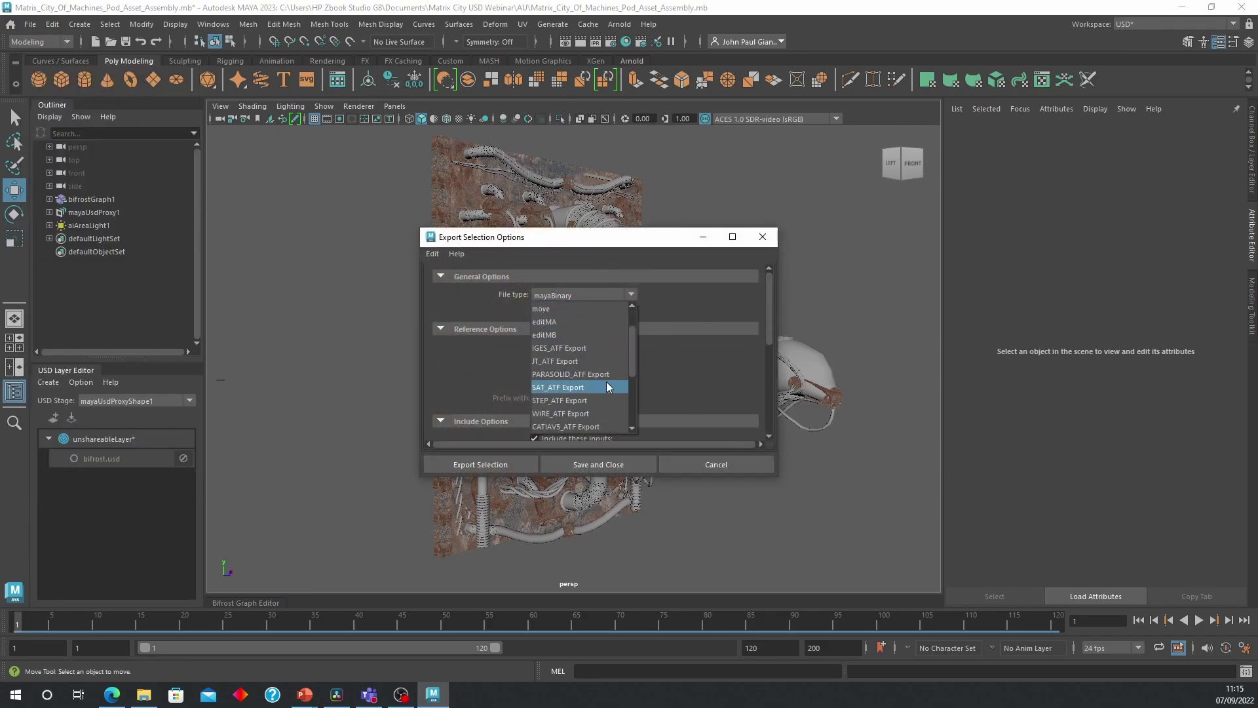
scroll(604, 381, "down", 2)
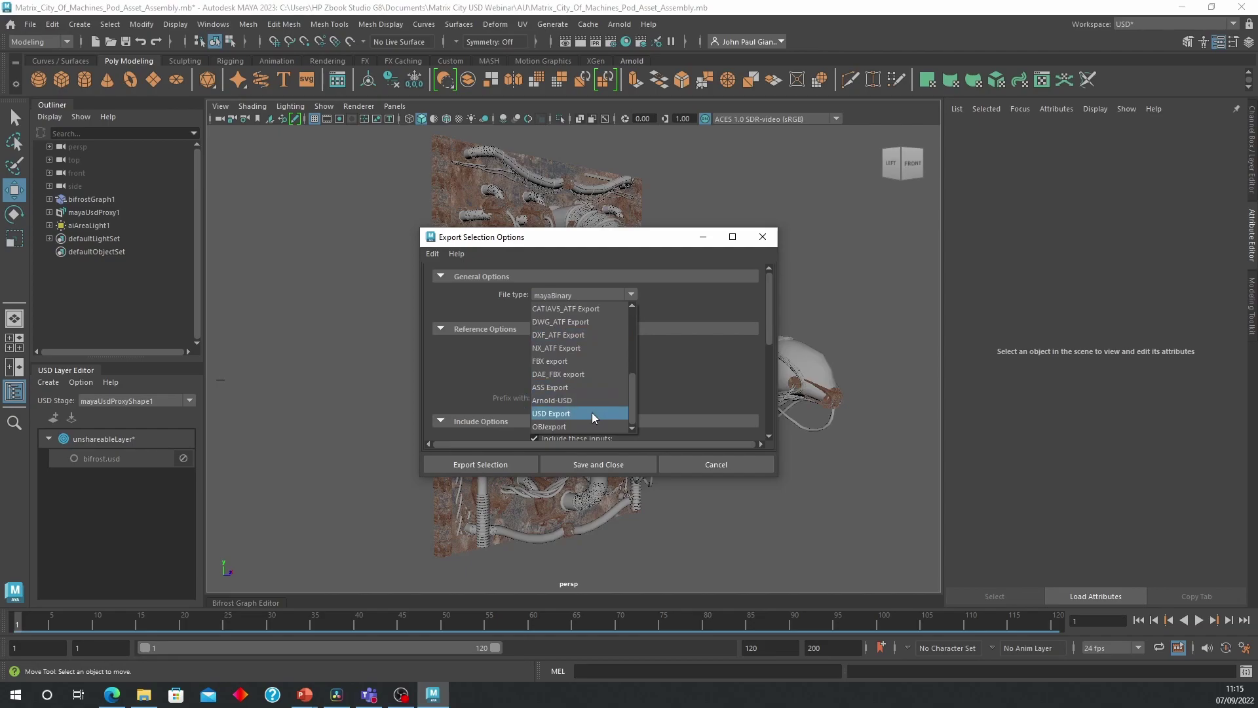
left_click(592, 413)
scroll(656, 386, "down", 3)
left_click(570, 353)
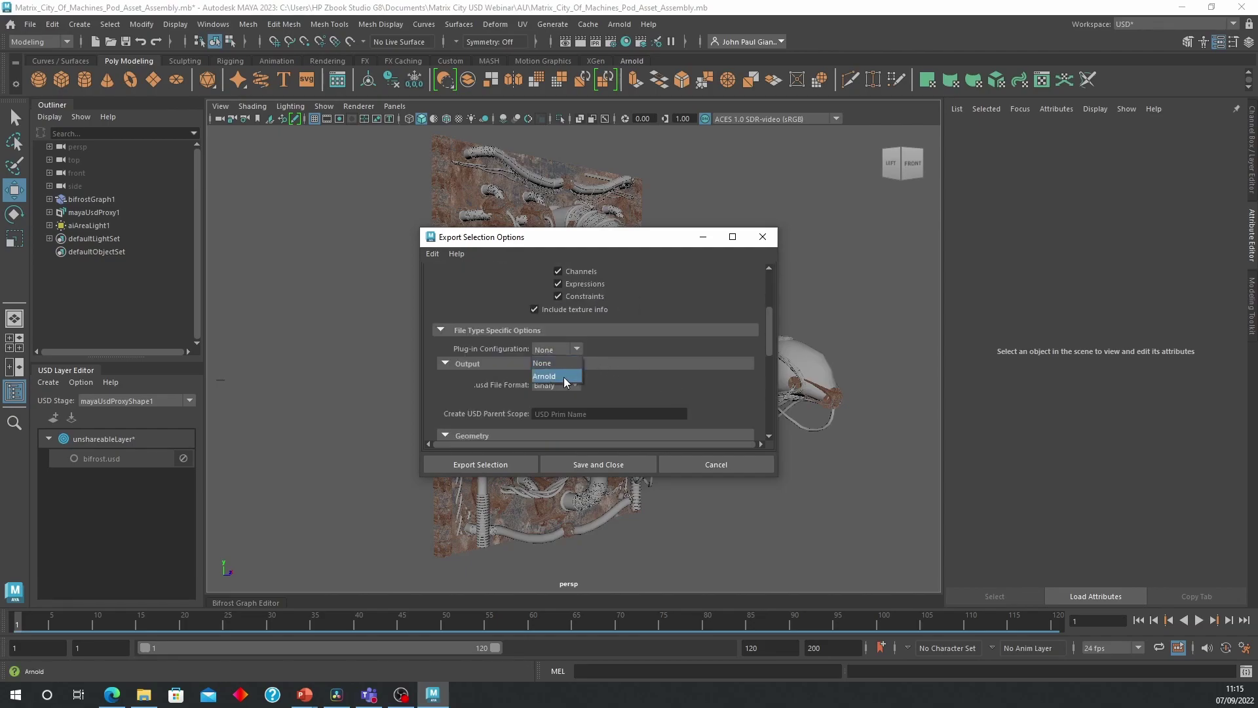
left_click(764, 237)
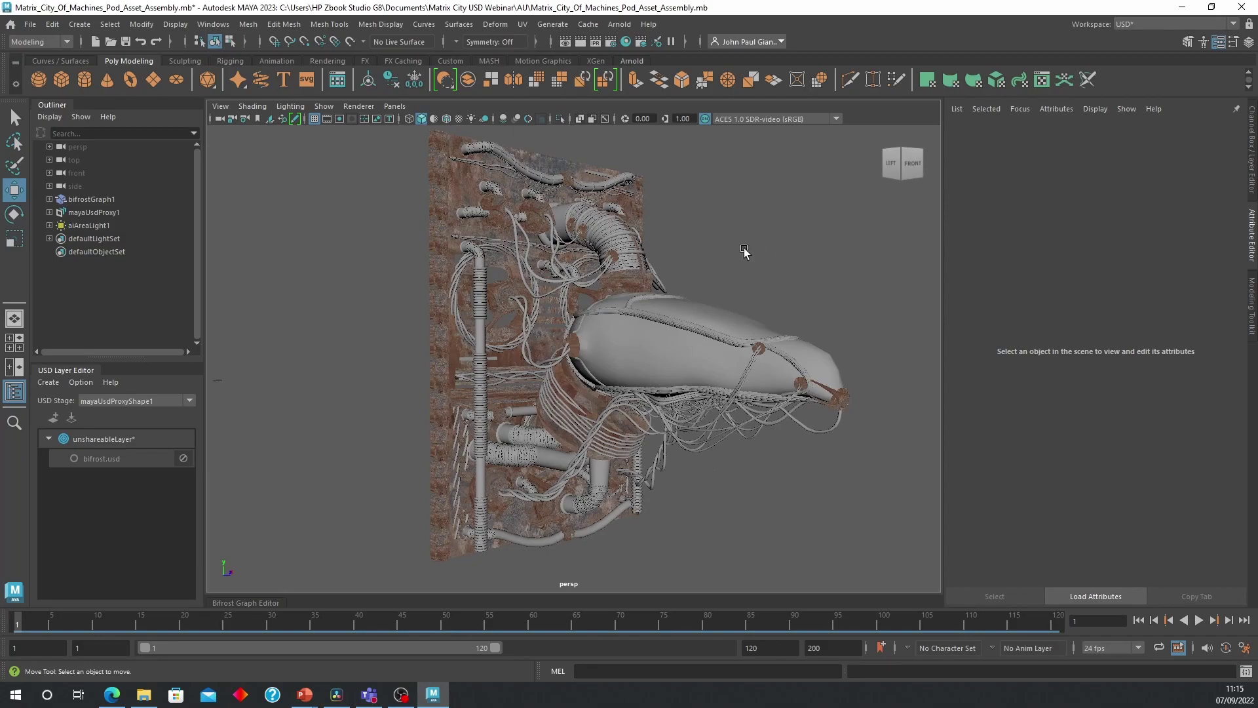
- Render the perspective view with Arnold and move the Arnold viewport options window clear of the rendered pod
left_click(359, 106)
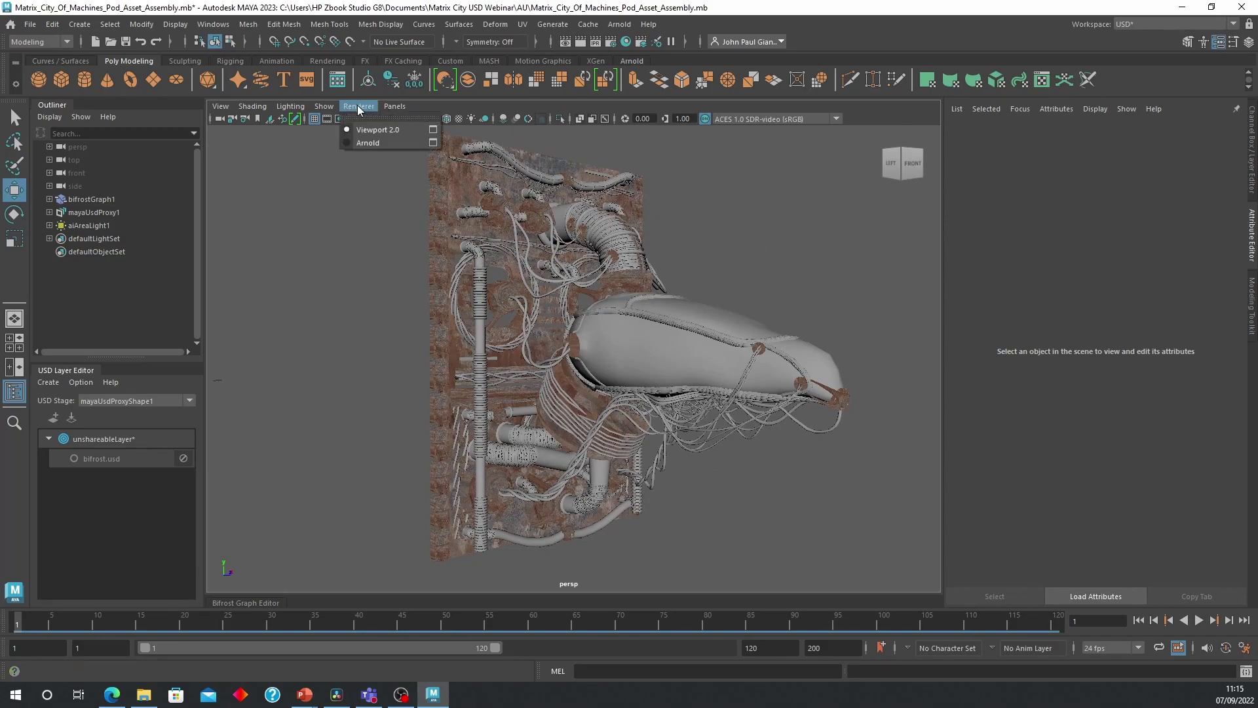
left_click(372, 143)
left_click_drag(285, 156, 118, 284)
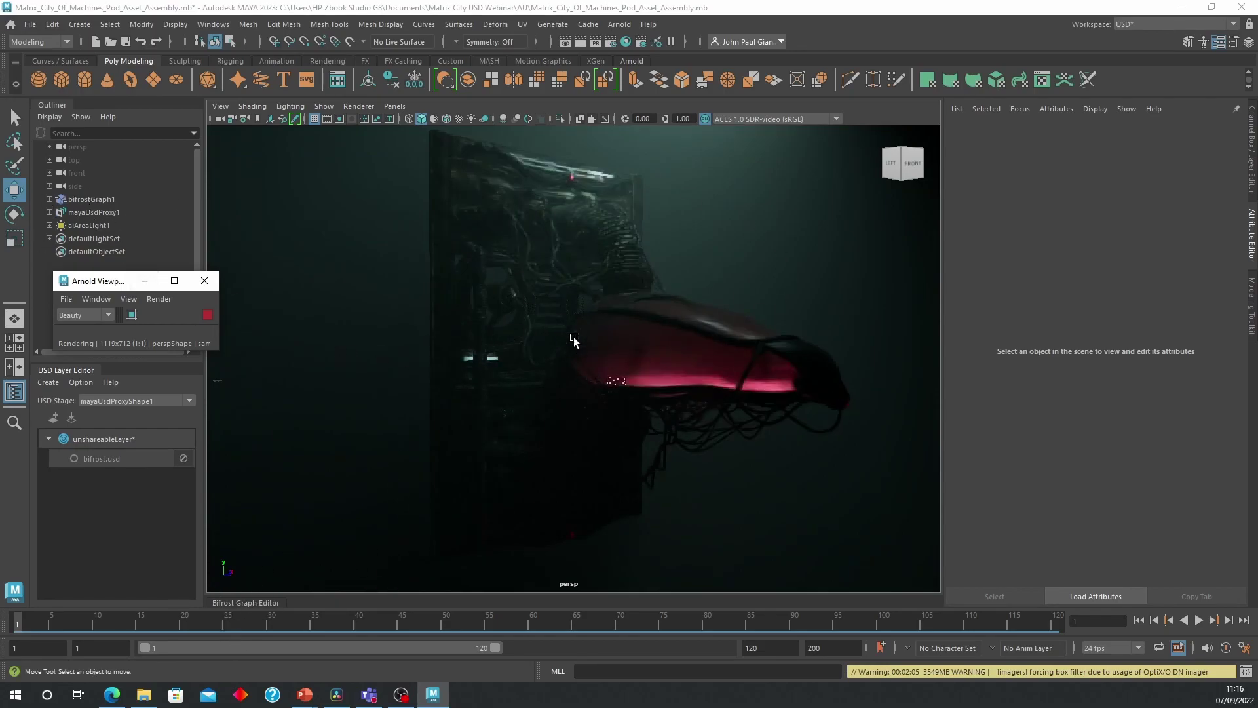
- Expand mayaUsdProxy1 down to the Pod_Asset prim and switch its Pod_Vars variant set to Pod_OFF
left_click(49, 213)
left_click(57, 226)
right_click(100, 240)
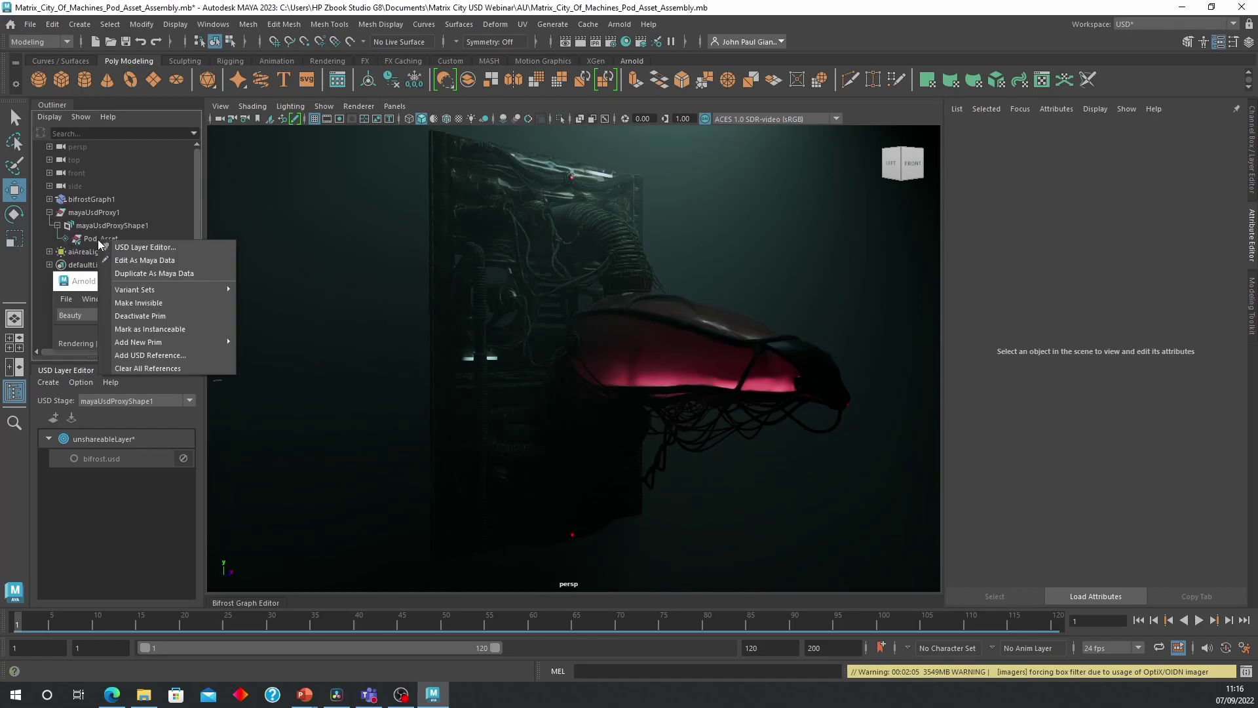
mouse_move(177, 289)
mouse_move(303, 292)
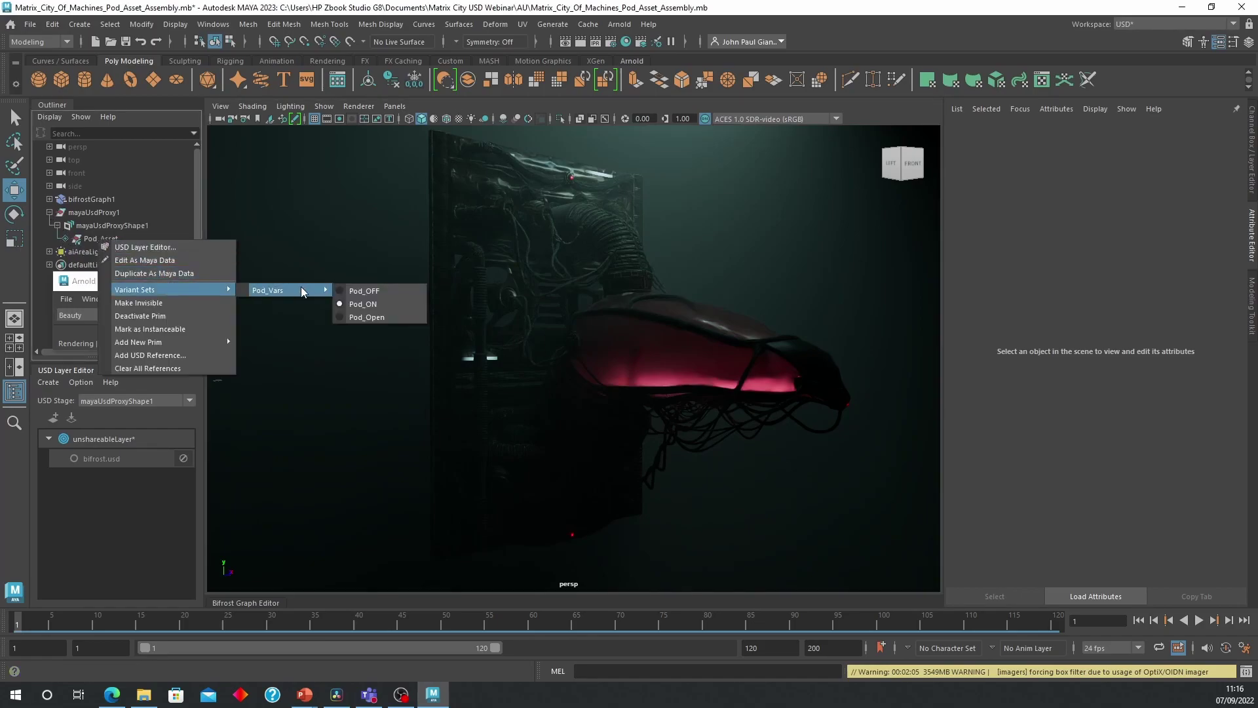
left_click(390, 292)
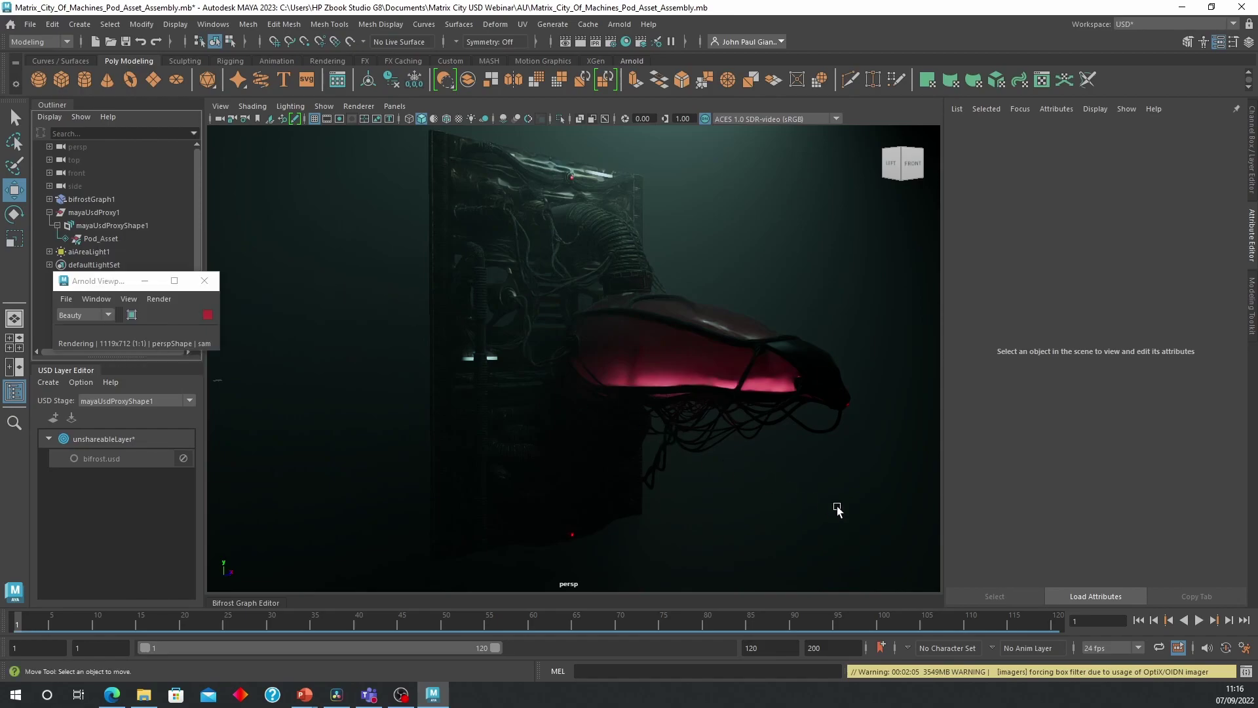